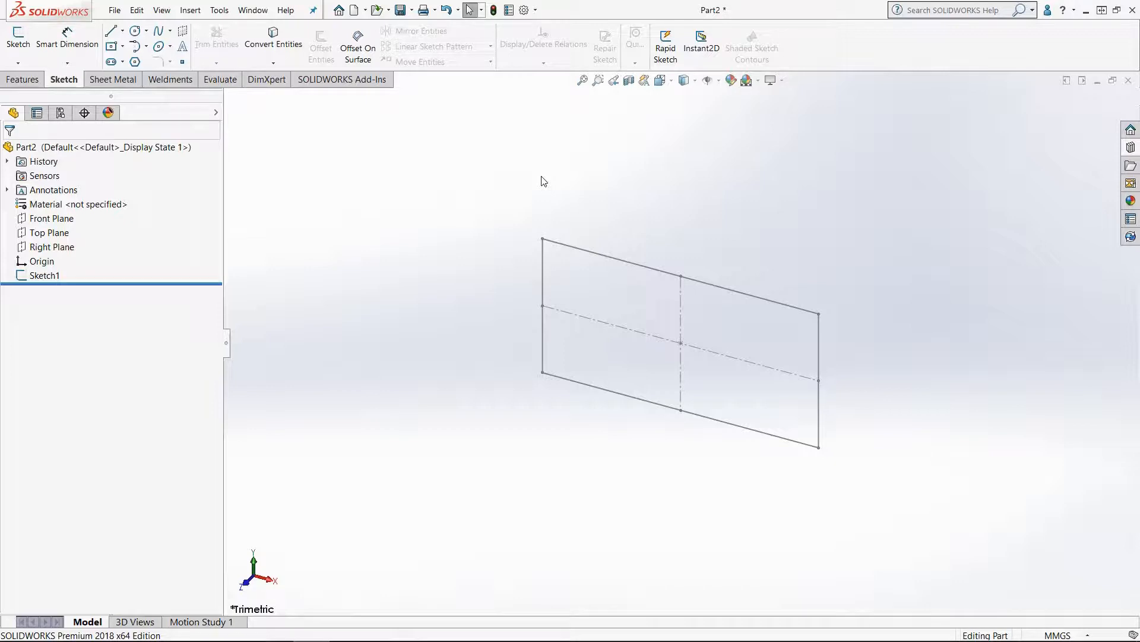
Step: Start saving the flat plate sketch part as a Lib Feat Part (*.sldlfp) file
click(47, 277)
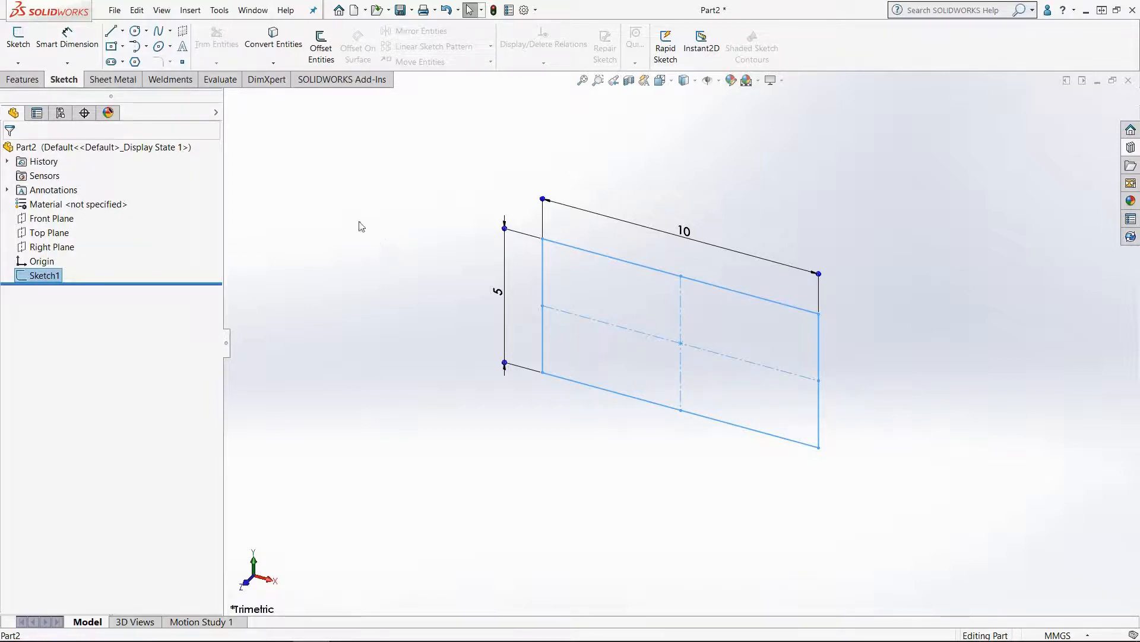
click(115, 10)
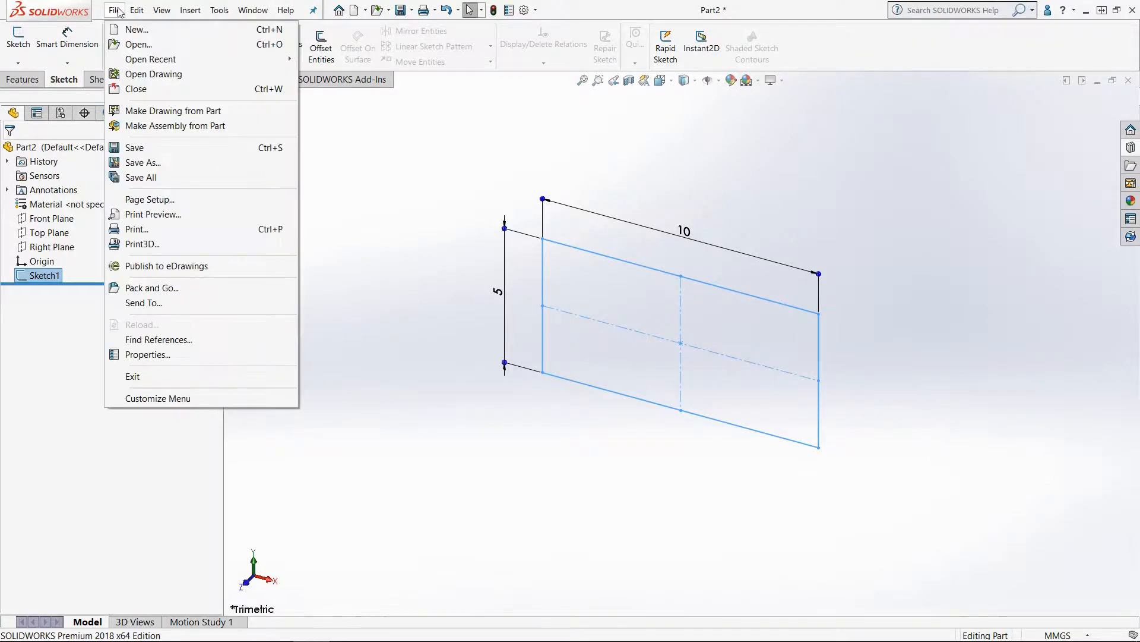
click(178, 163)
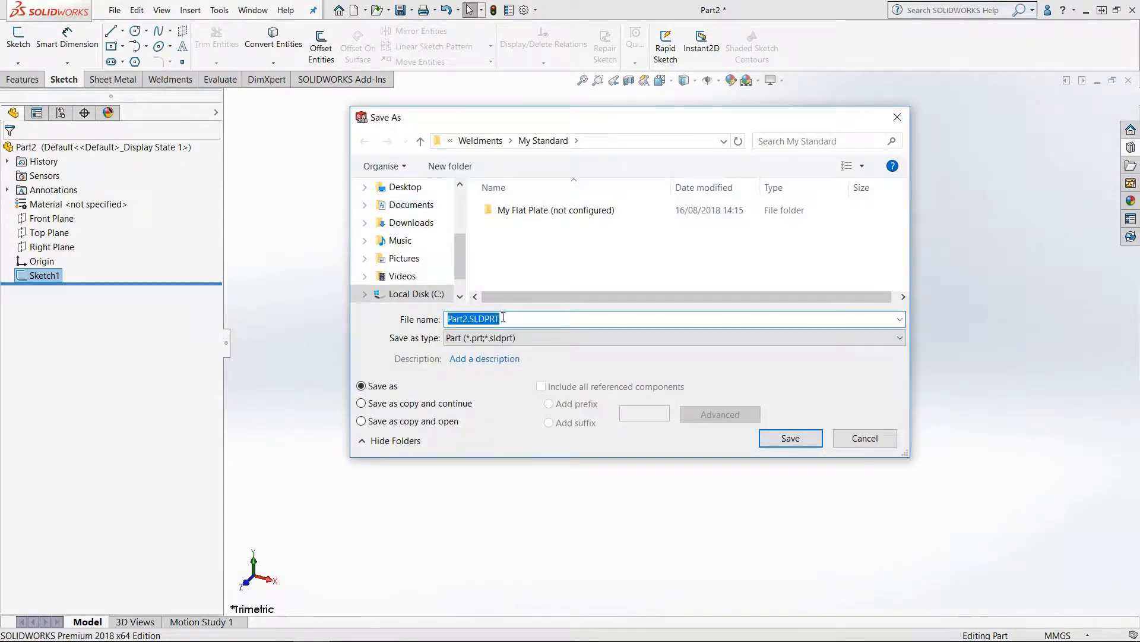
click(516, 338)
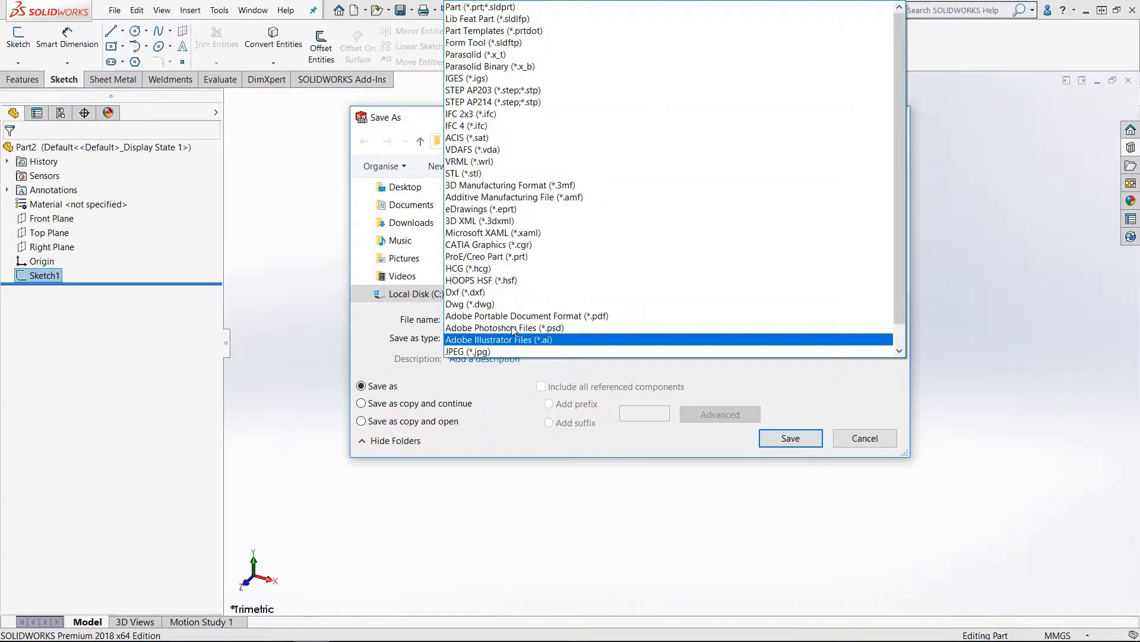
click(534, 19)
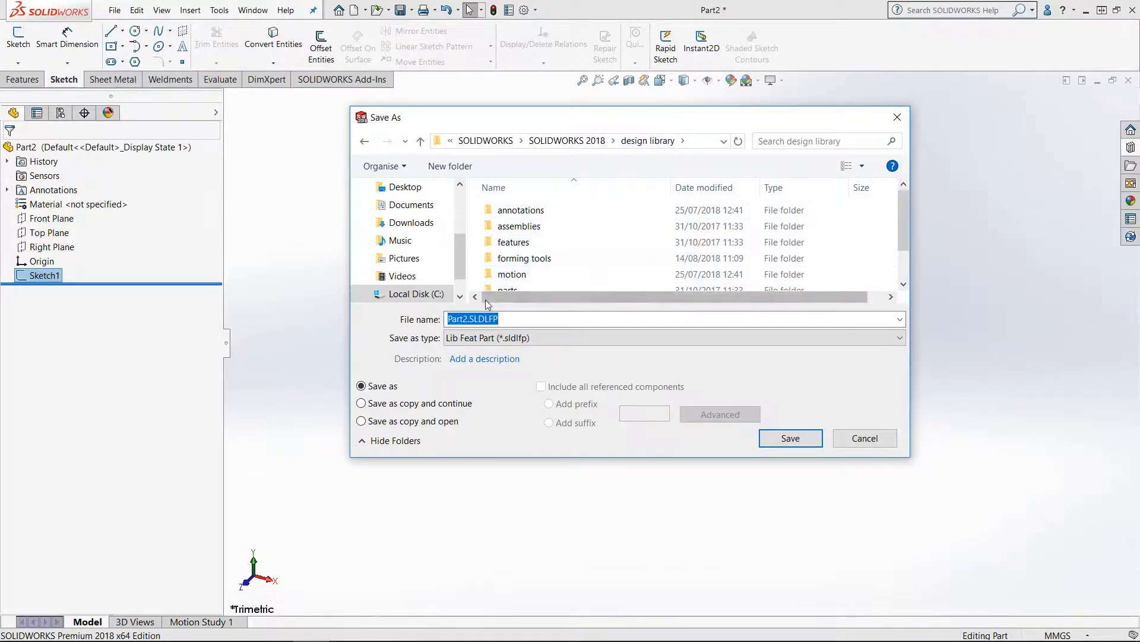
Step: Browse to C:\SOLIDWORKS Custom Files\Weldments\My Standard\My Flat Plate (not configured) as the save folder
click(419, 297)
scroll(586, 256, down, 6)
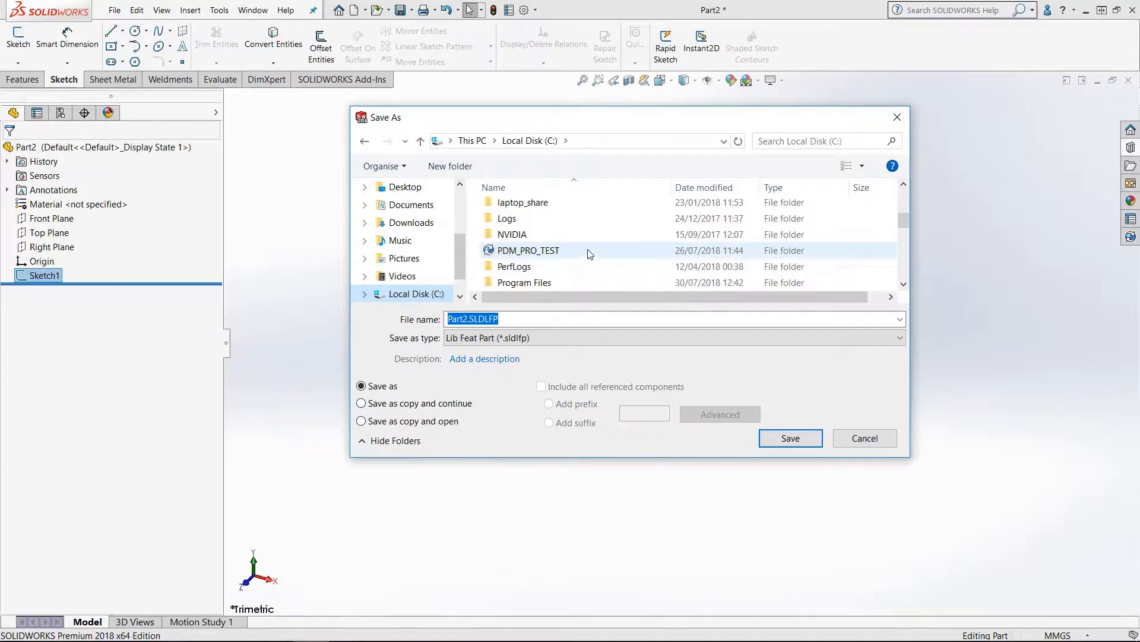
scroll(588, 252, down, 3)
scroll(587, 250, up, 2)
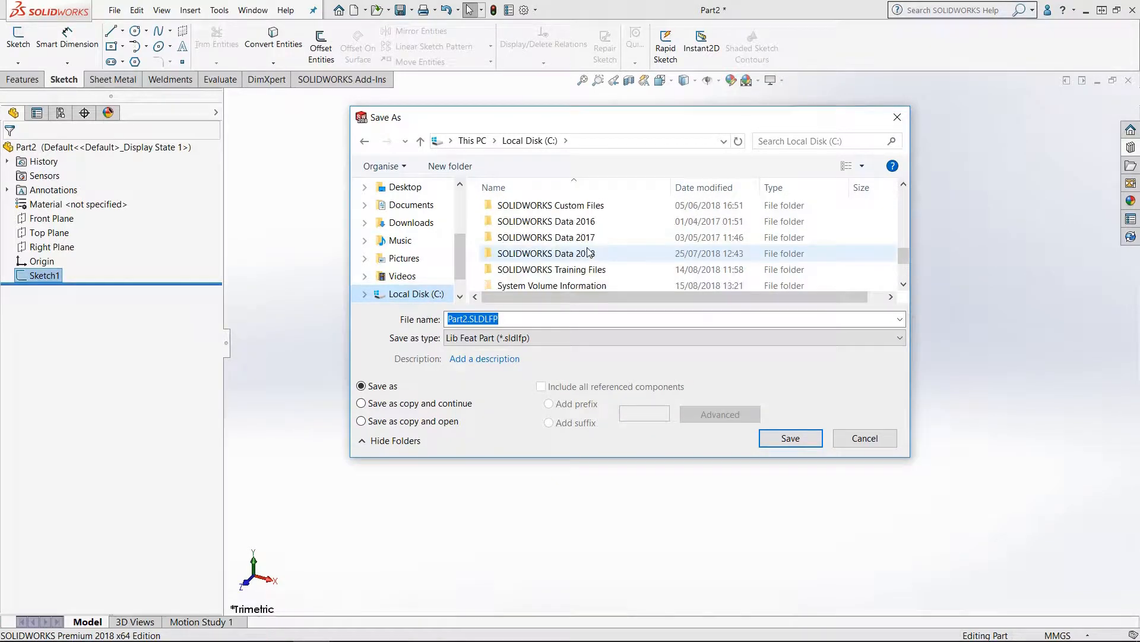
double_click(607, 206)
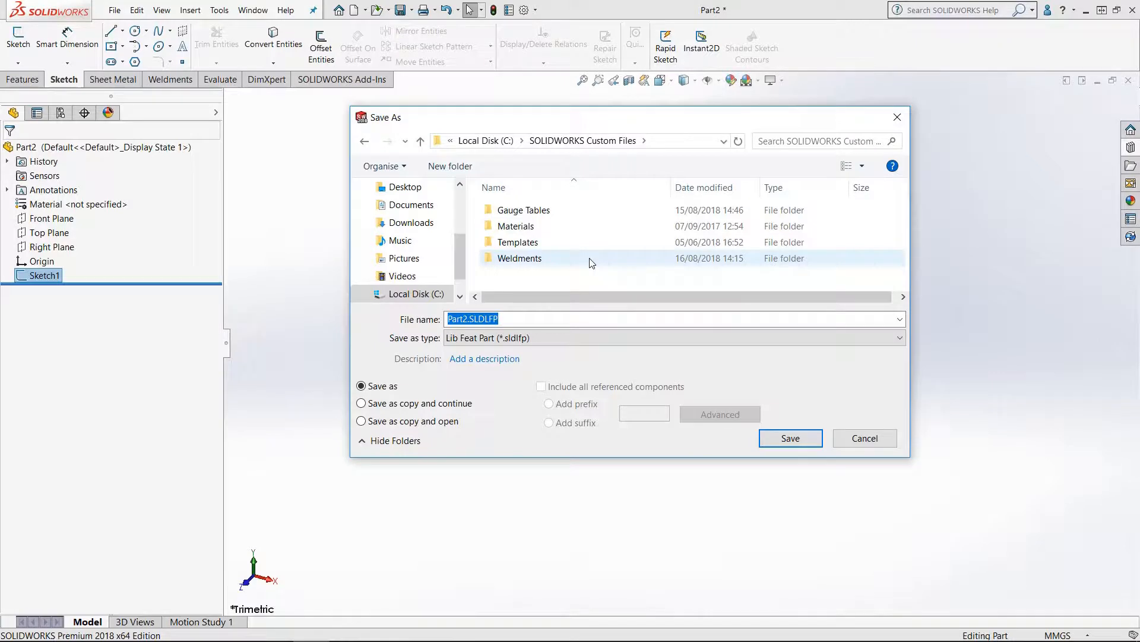
double_click(529, 264)
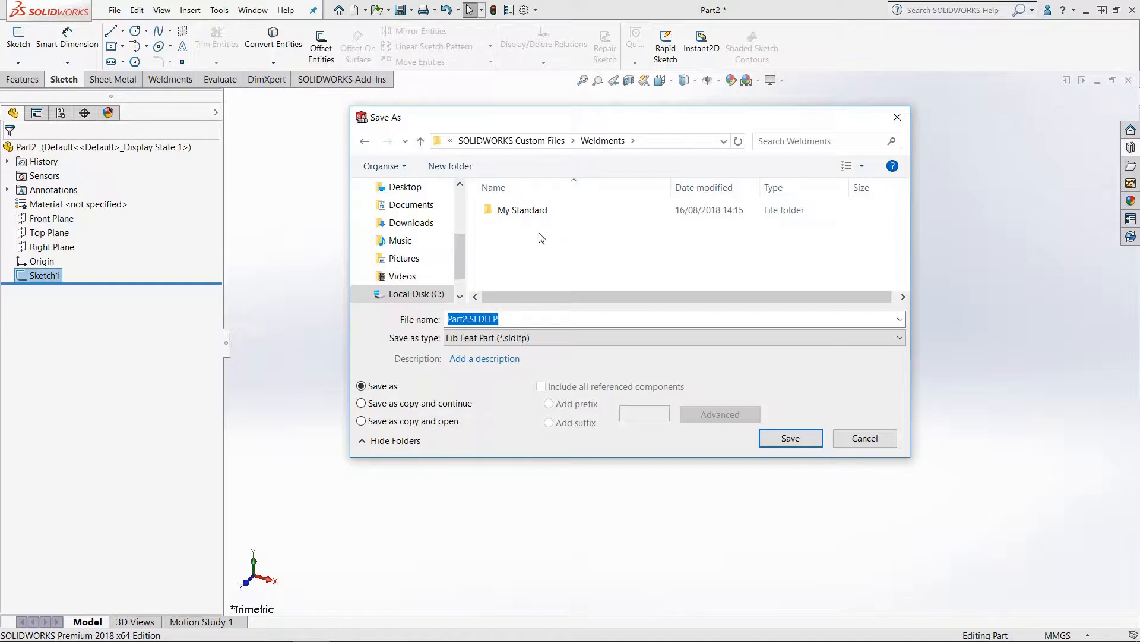
double_click(522, 211)
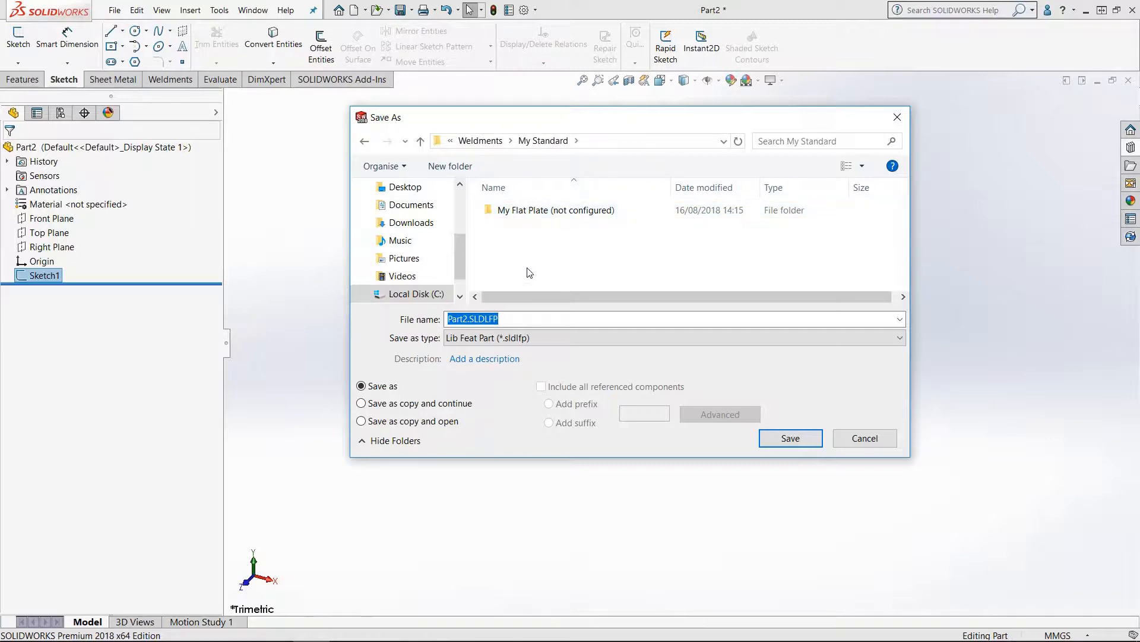
double_click(611, 211)
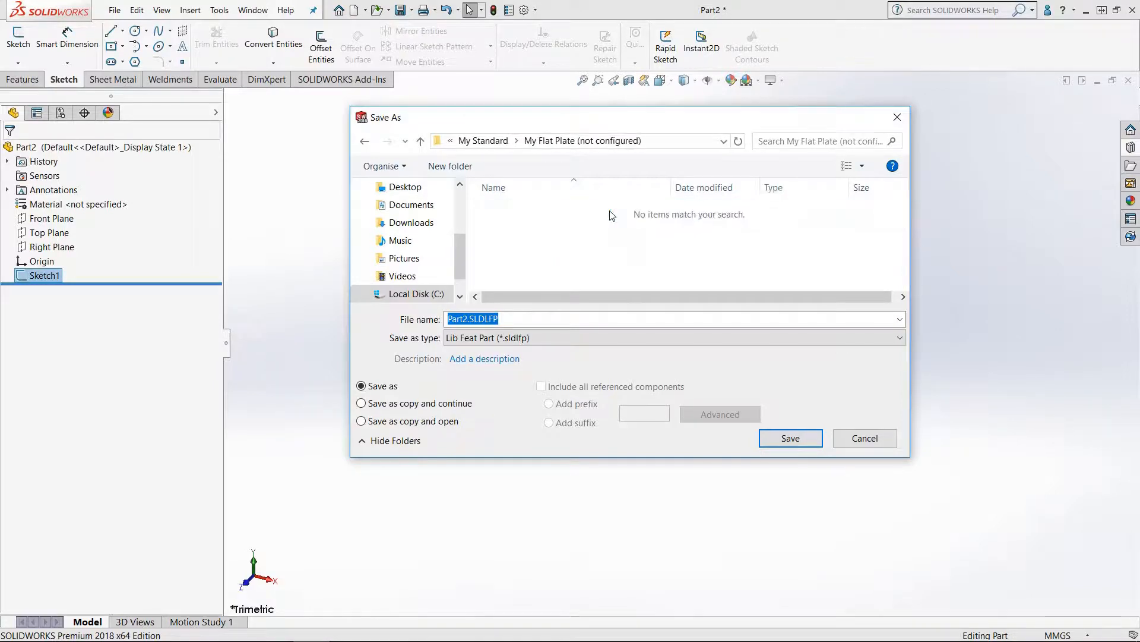
Step: Name the file 5x10 flat plate and save it
click(585, 322)
drag(585, 322, 383, 323)
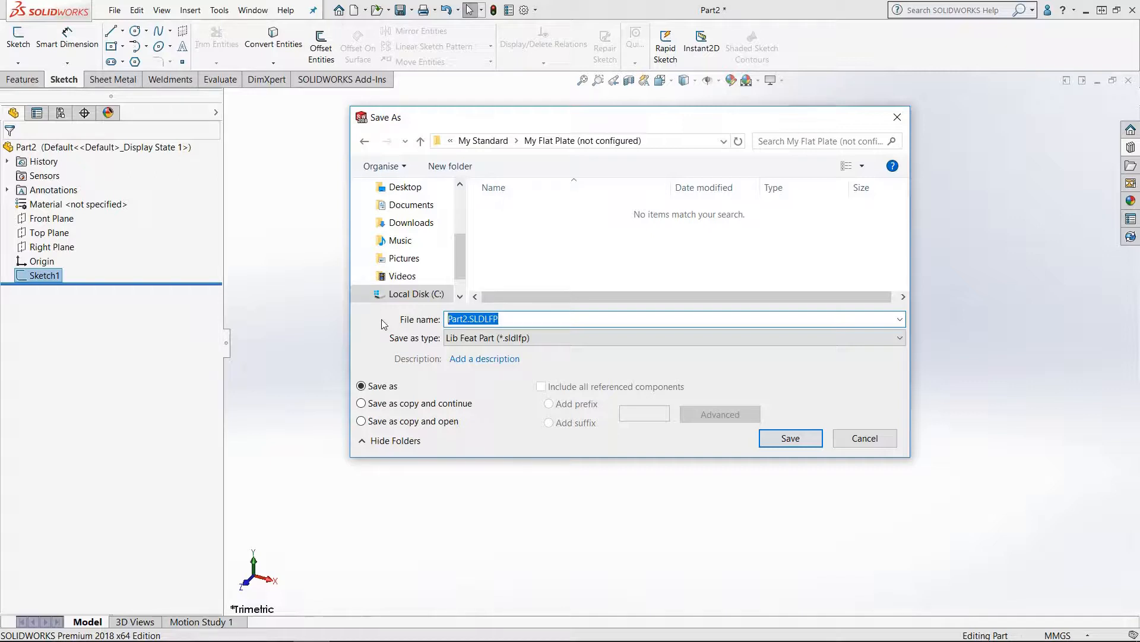
text(5x10flatplate)
key(Left)
key(Left)
key(Left)
key(Left)
key(Left)
key(Left)
key(Left)
key(Left)
key(Left)
click(788, 438)
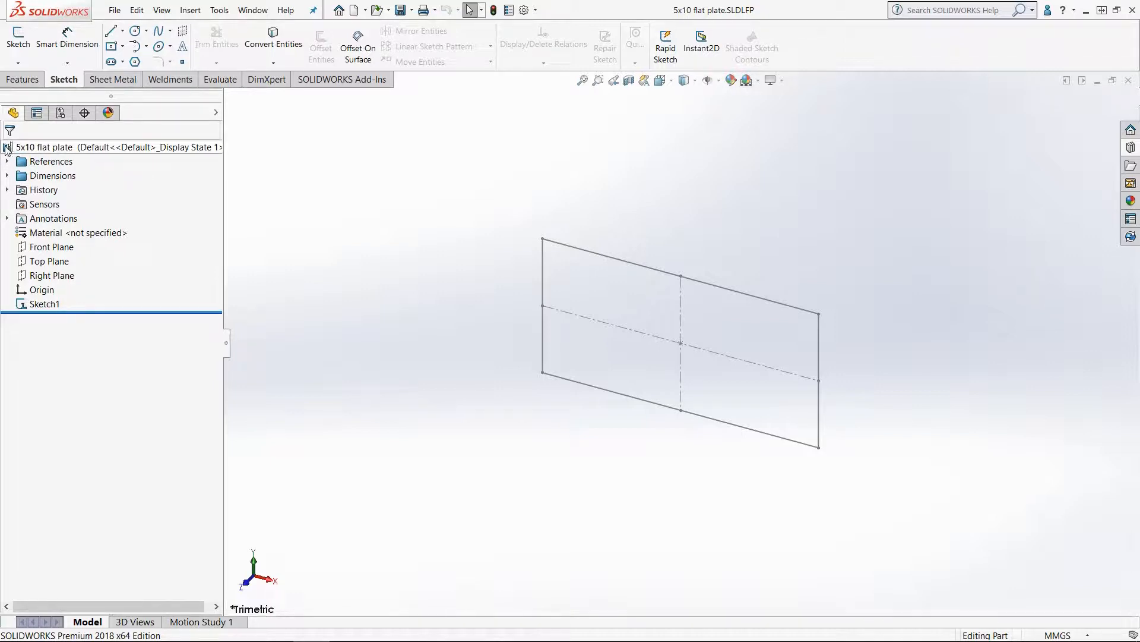
Step: Open Sketch1 for editing, exit it again, and save the library feature part
right_click(53, 306)
click(61, 275)
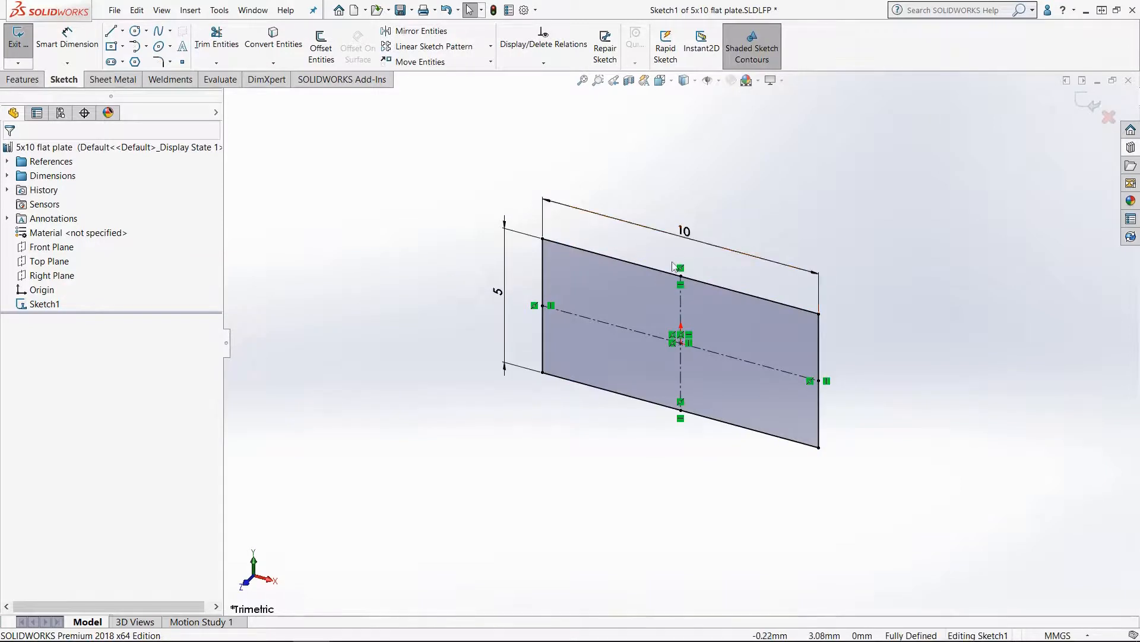
click(18, 39)
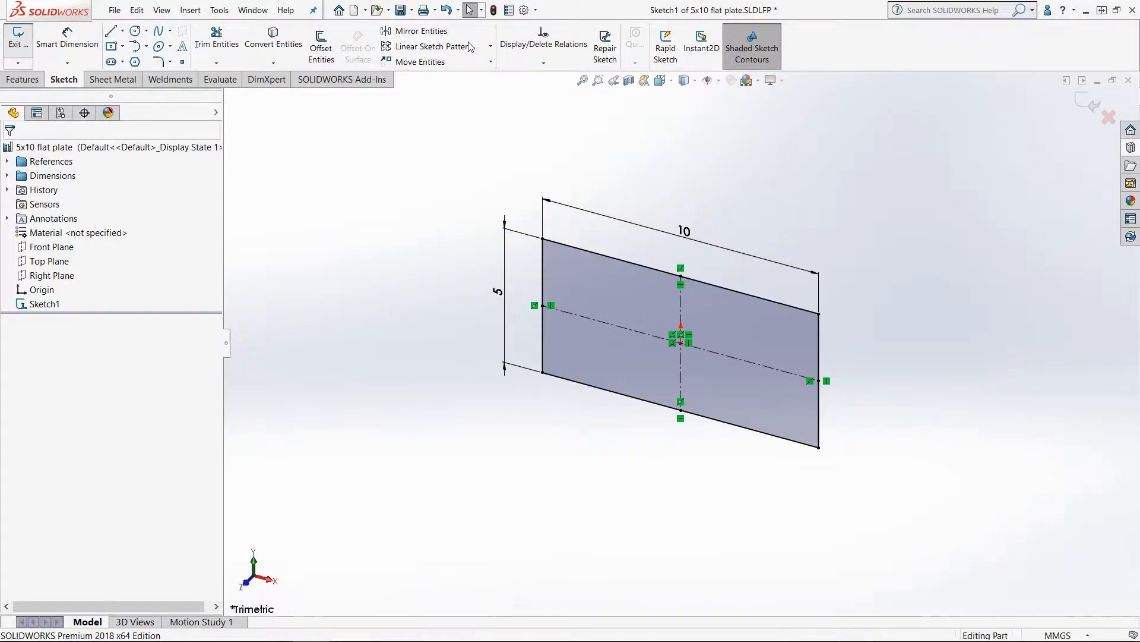
click(401, 11)
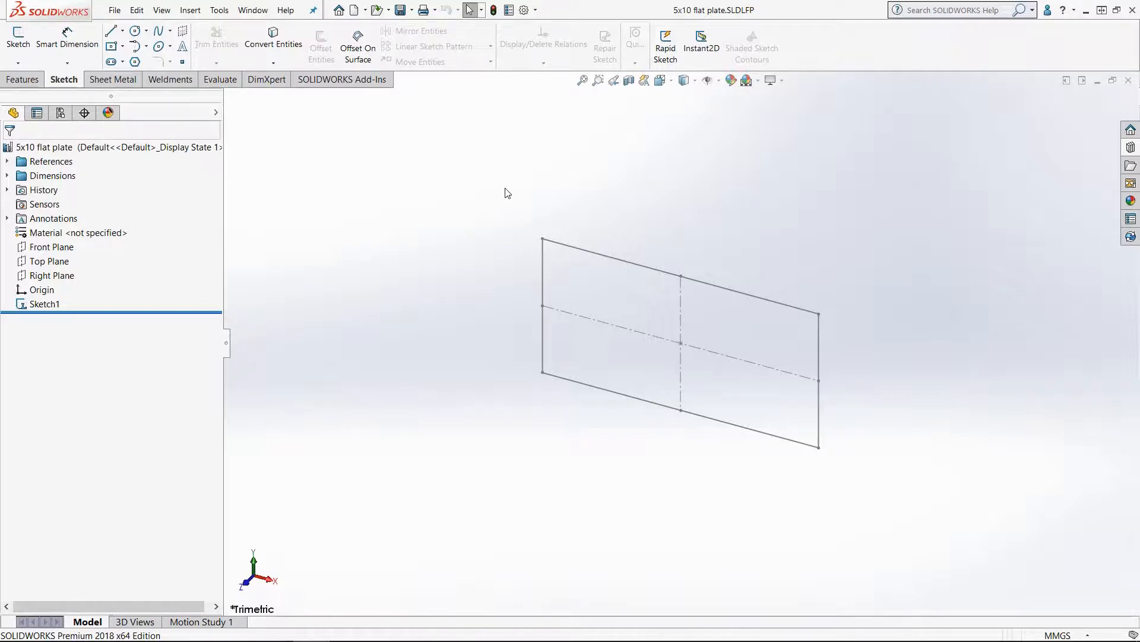
Step: Check the Weldment Profiles file locations in System Options, selecting the C:\SOLIDWORKS Custom Files\Weldments folder
click(524, 10)
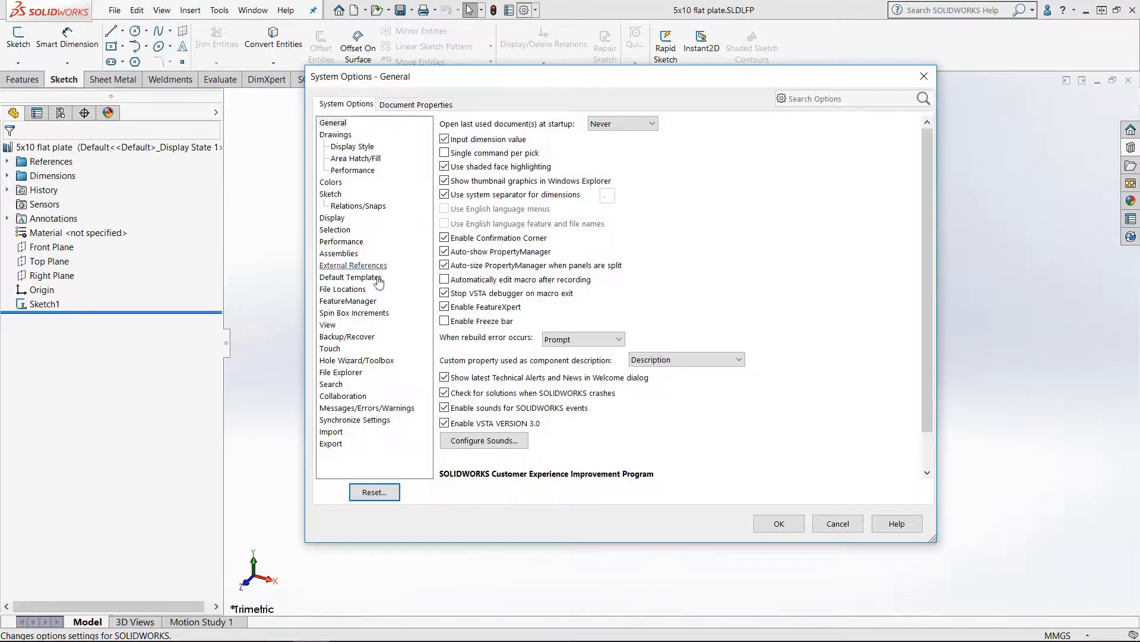
click(361, 290)
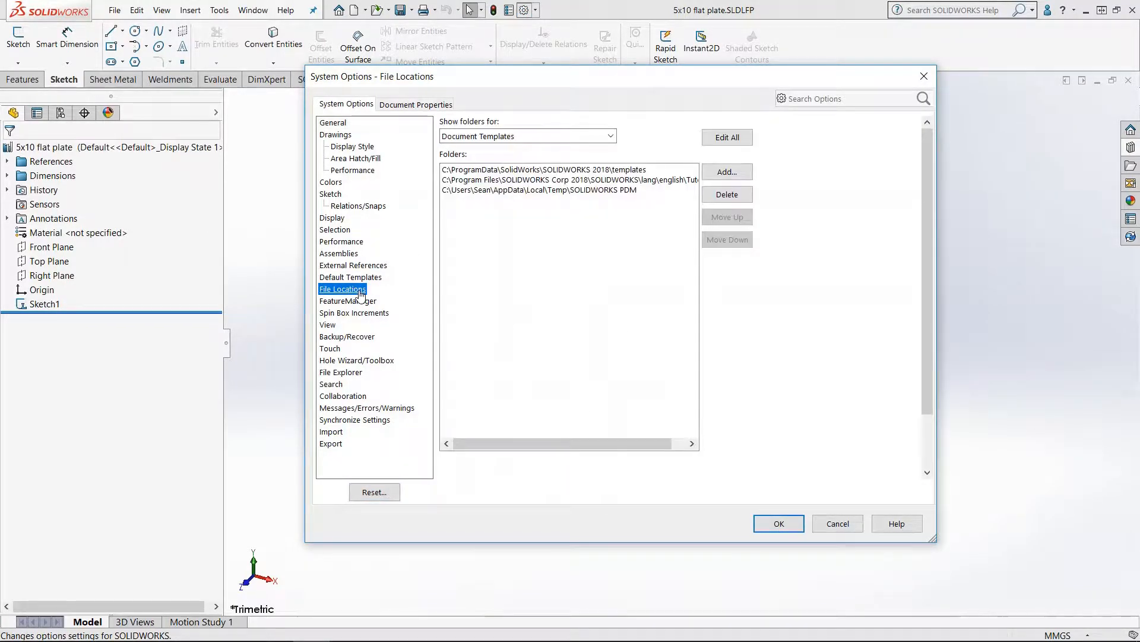
click(610, 136)
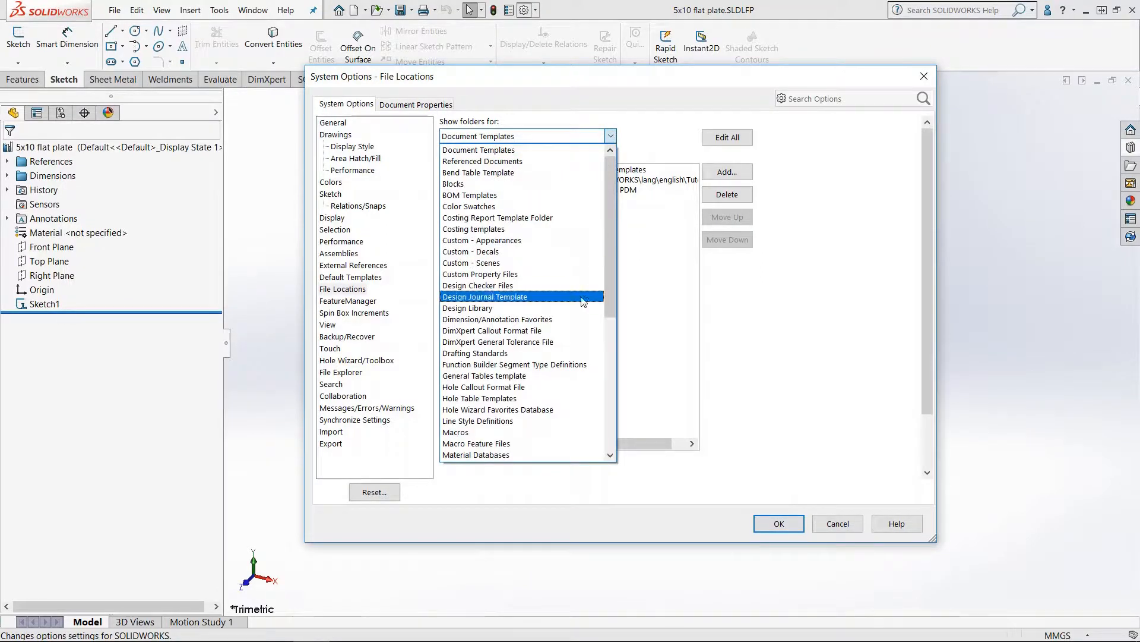
scroll(543, 426, down, 4)
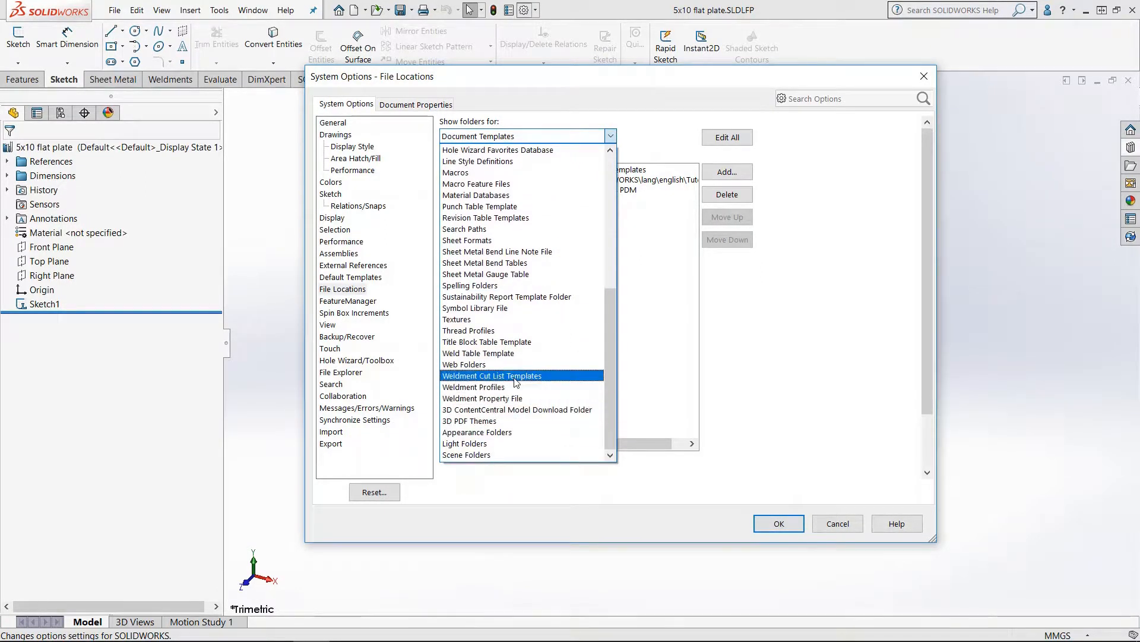
click(516, 386)
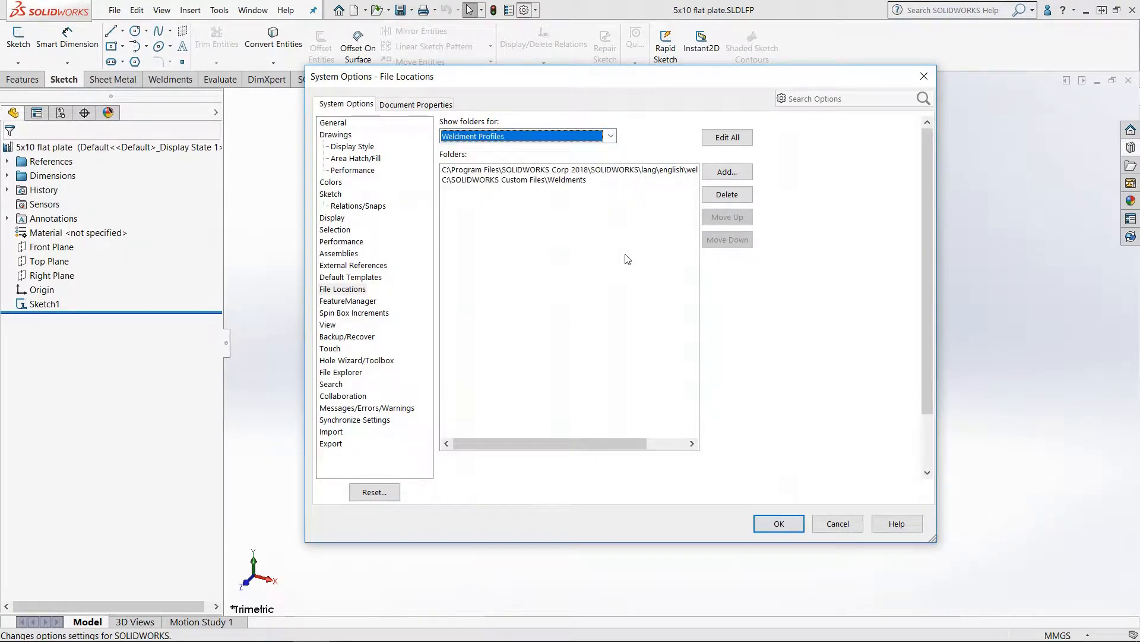
click(454, 180)
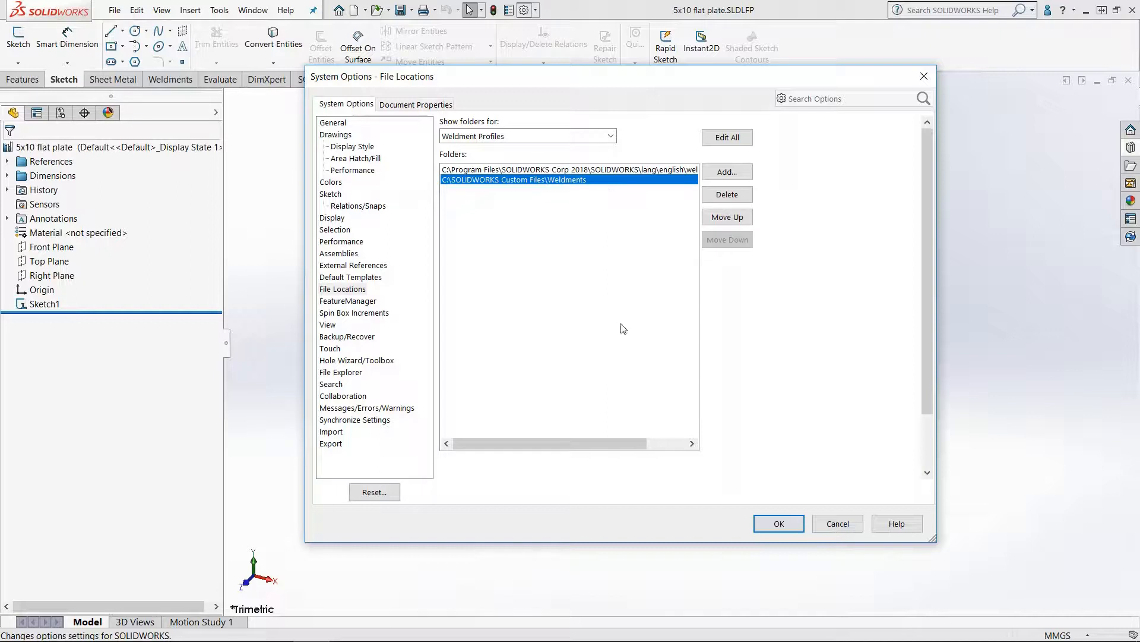
click(772, 523)
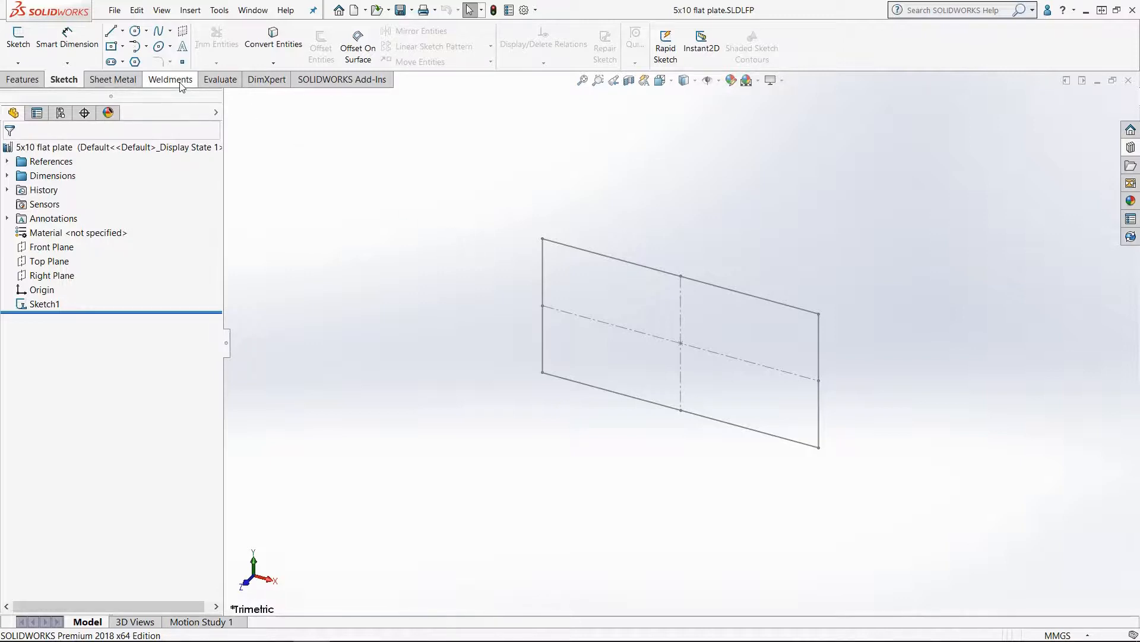
Step: Create a new part document
click(115, 10)
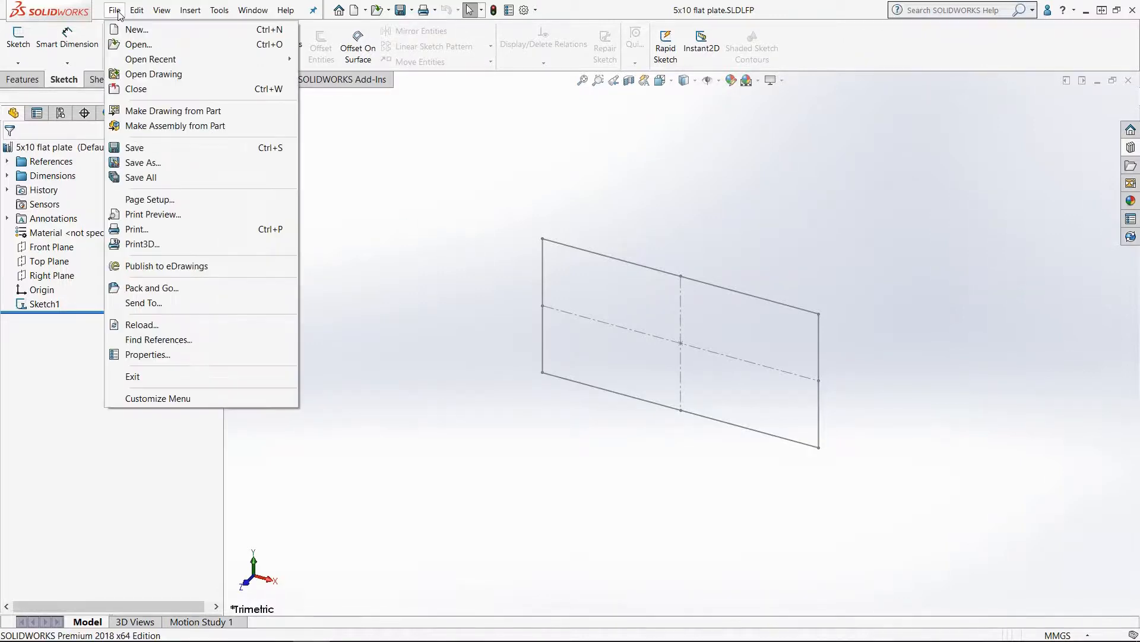
click(130, 28)
click(480, 466)
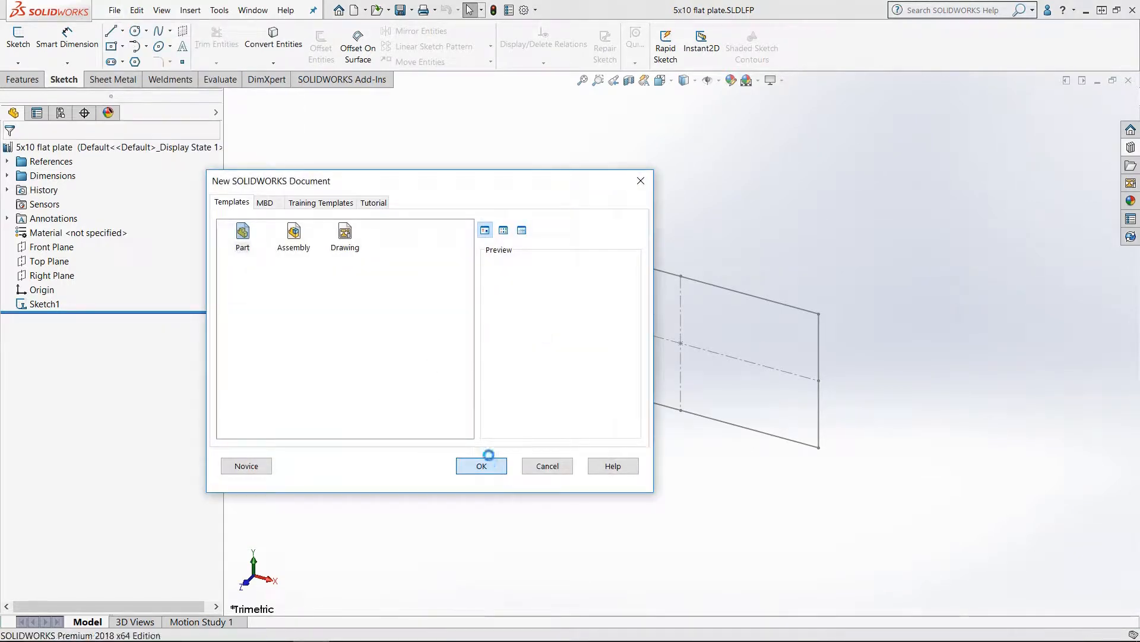
Step: Sketch a line on the Front Plane starting at the origin, about 100 mm long
click(111, 31)
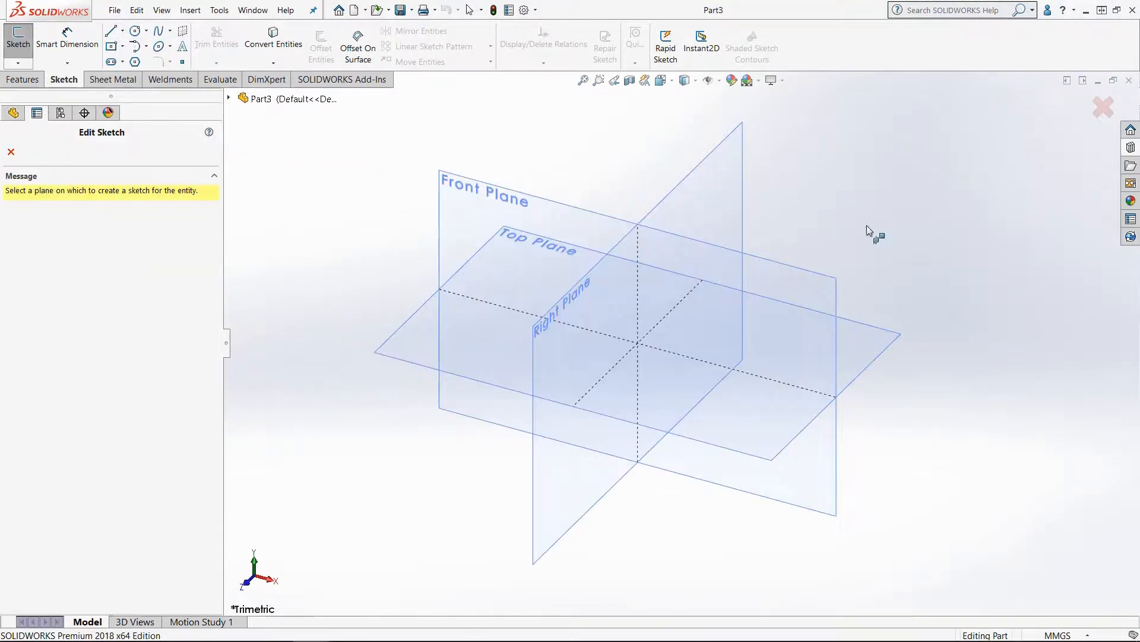
click(818, 290)
click(639, 343)
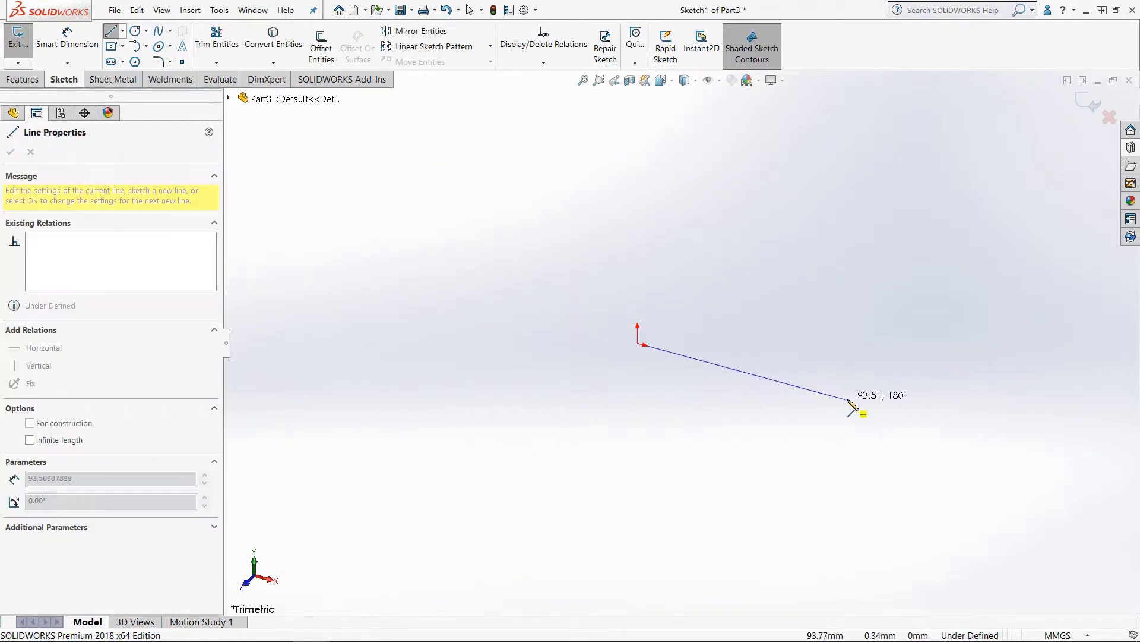
click(861, 404)
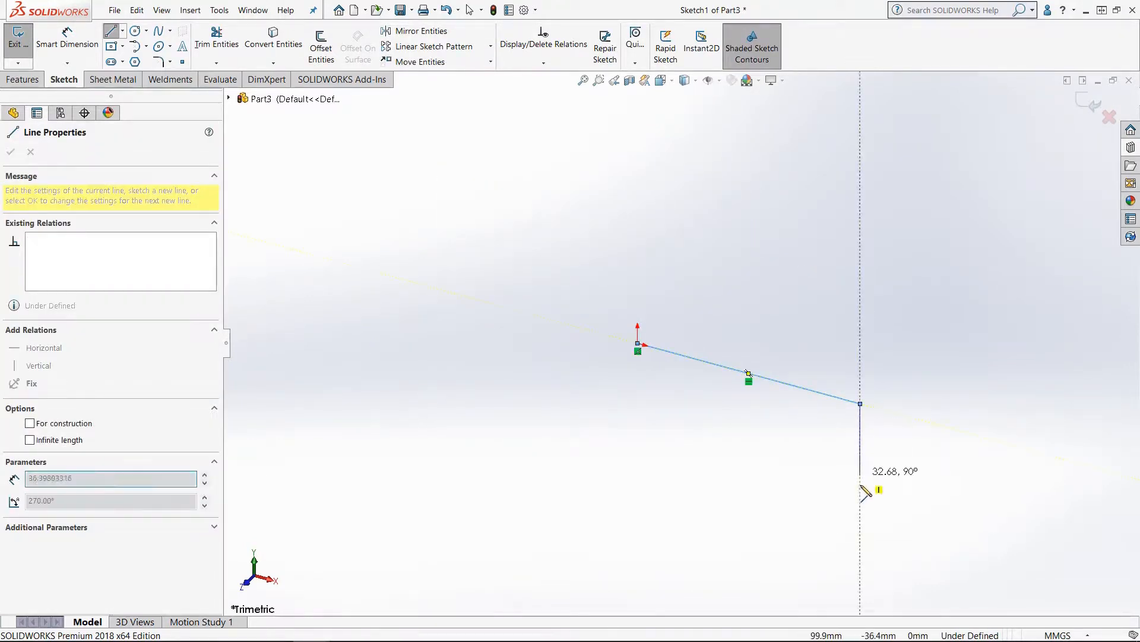
right_drag(861, 484, 805, 363)
Step: Dimension the line's length as 200 mm
click(780, 382)
click(774, 436)
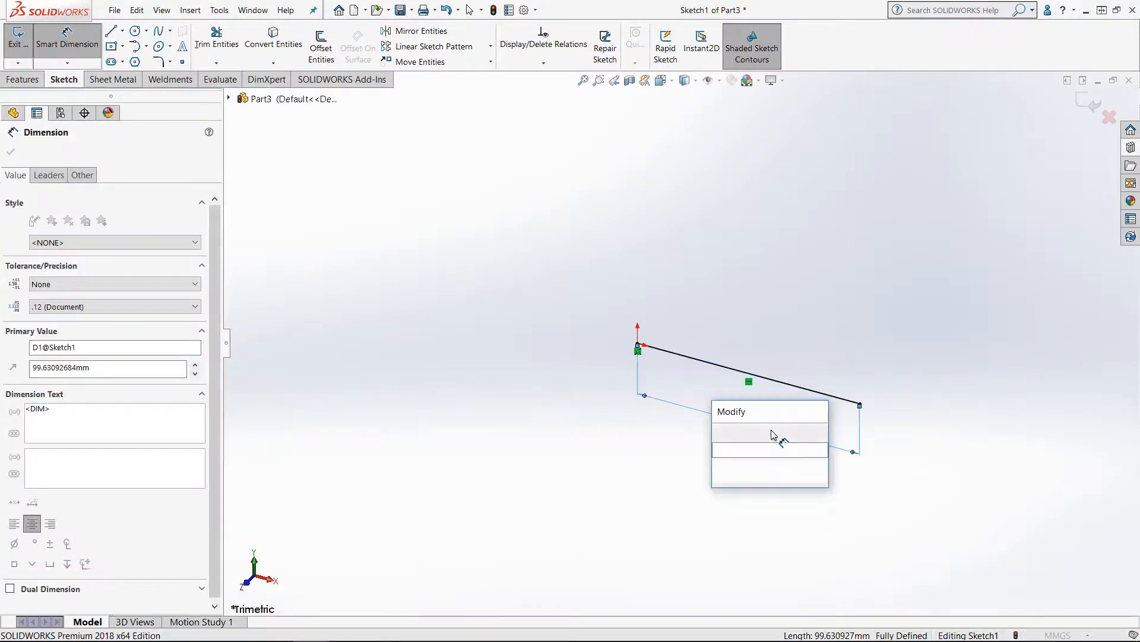
text(200)
key(Return)
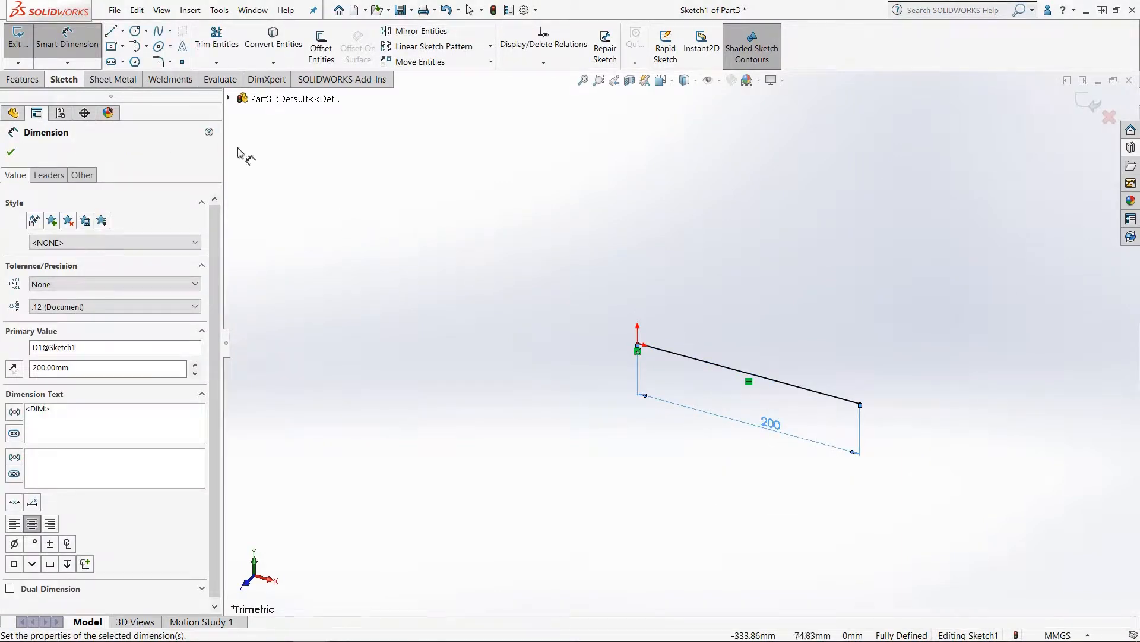
Step: Exit the sketch and start the Structural Member command, dismissing the path warning
click(18, 37)
click(171, 79)
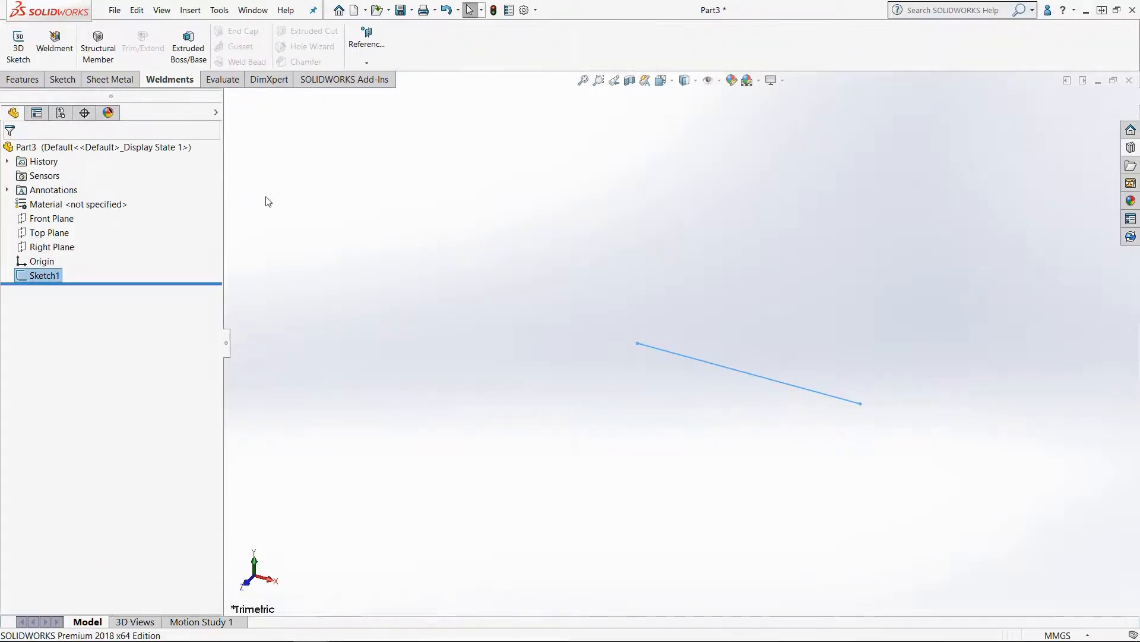
click(98, 45)
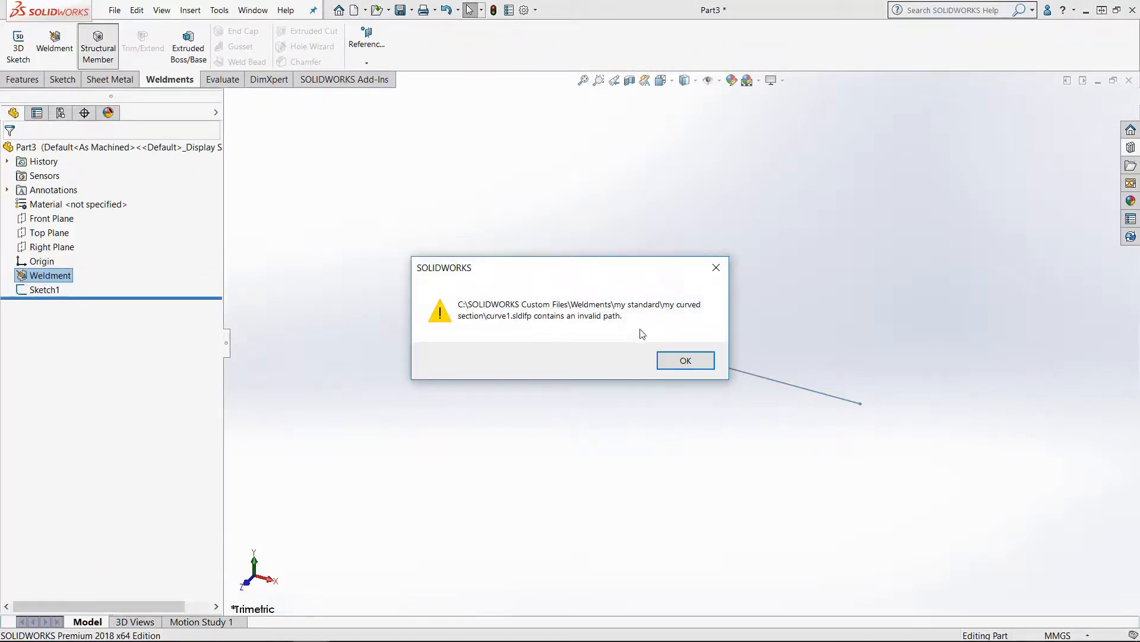
click(686, 360)
Step: Set the structural member profile to the My Standard standard, My Flat Plate (not configured) type and 5x10 flat plate size
click(100, 242)
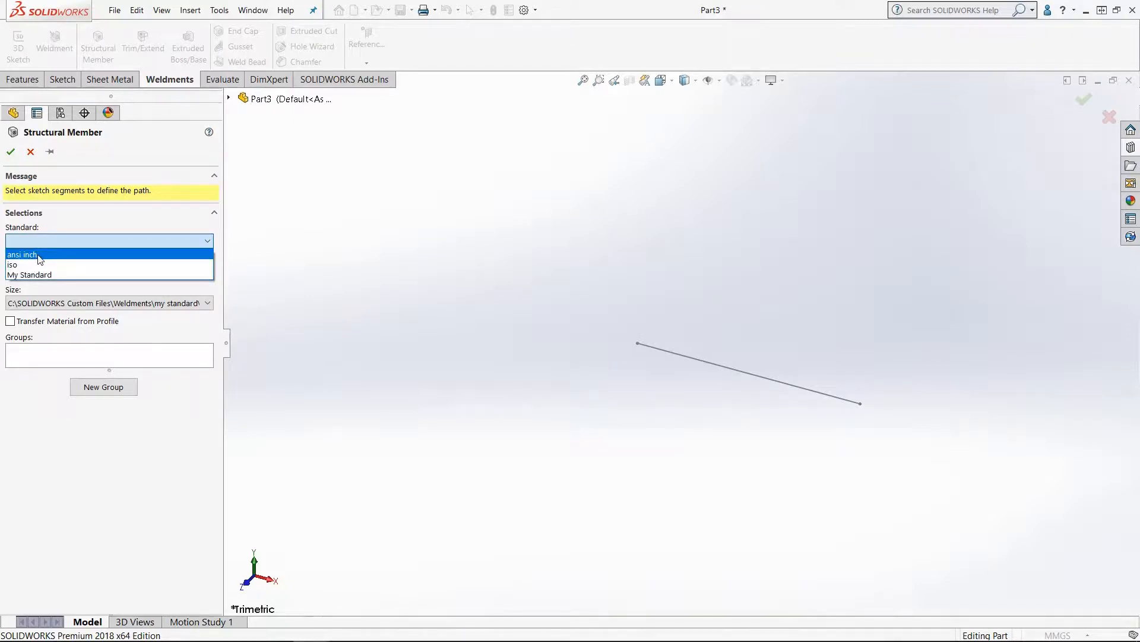
click(69, 276)
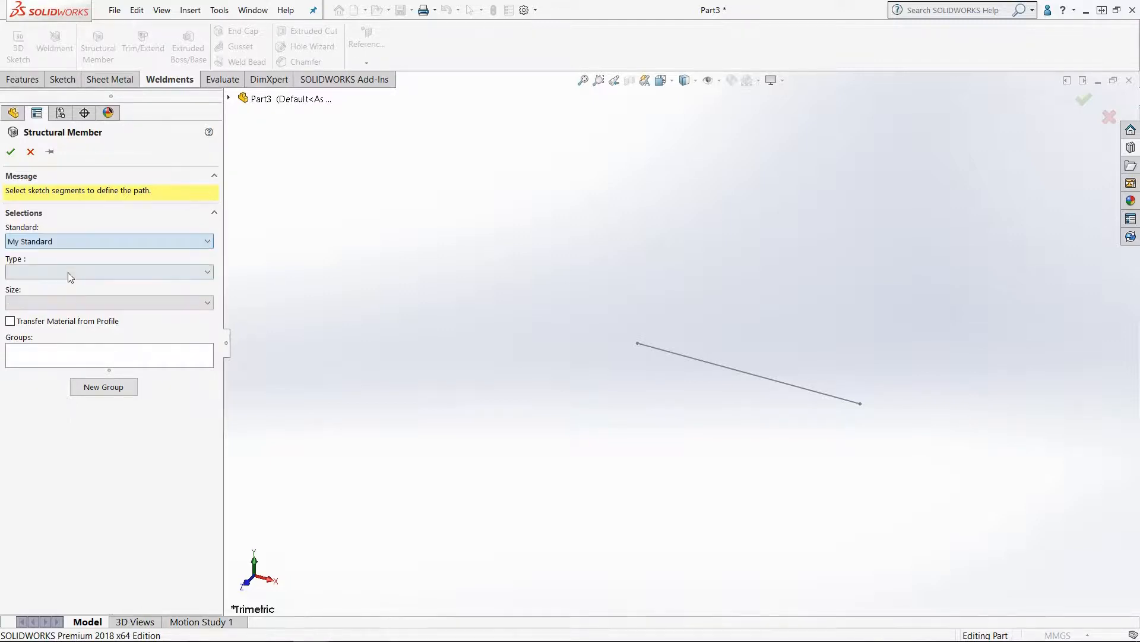
click(72, 272)
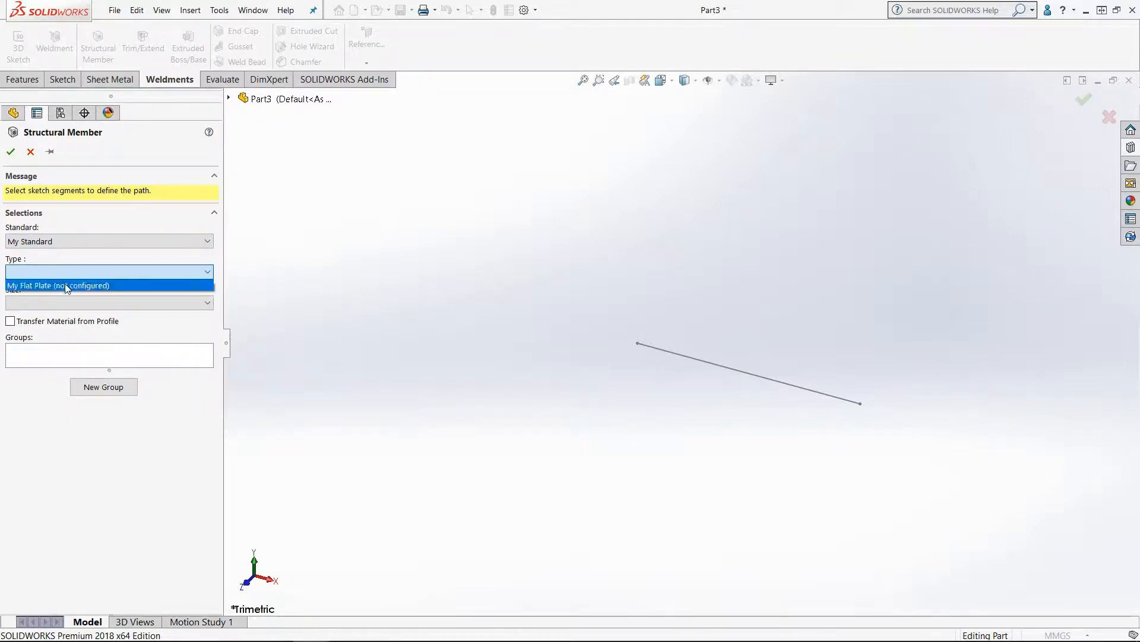
click(75, 285)
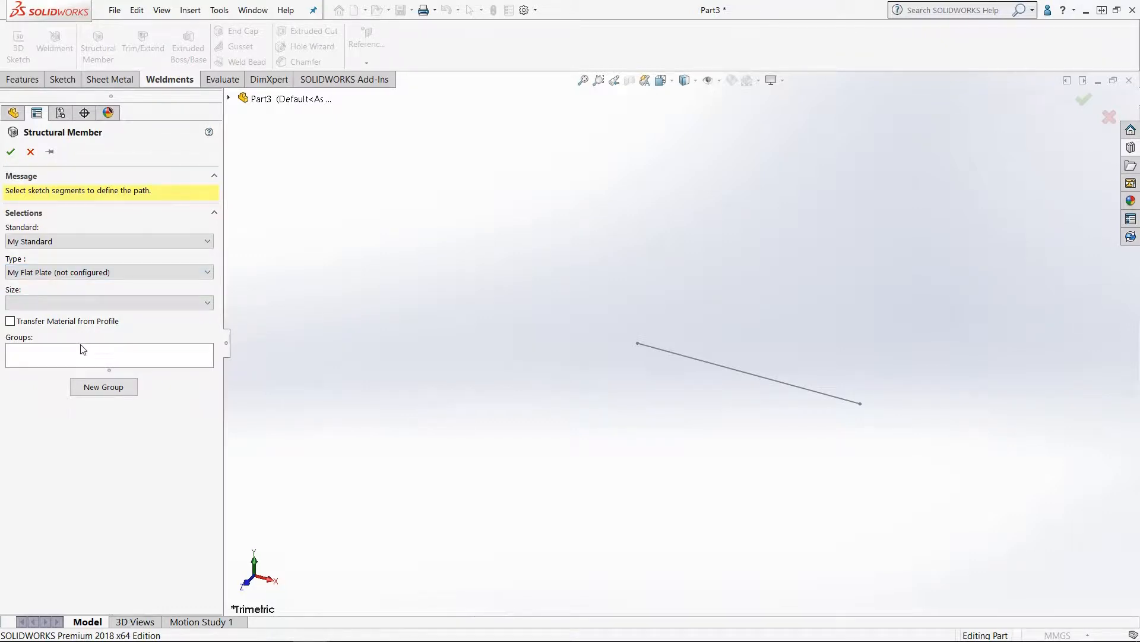
click(81, 303)
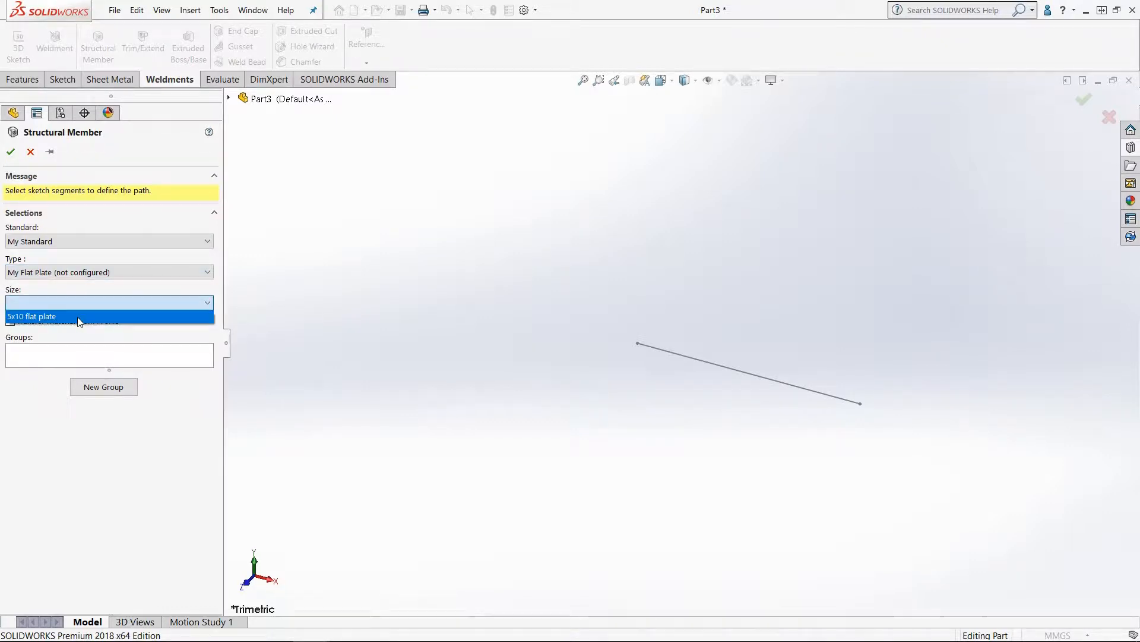
click(78, 318)
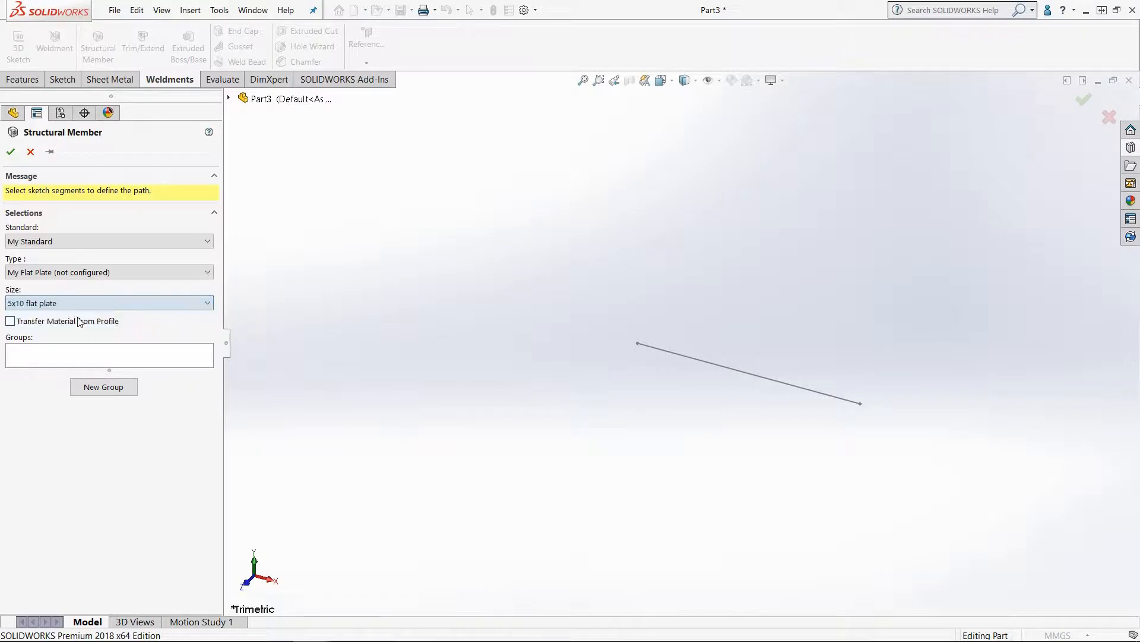
Step: Select the 200 mm sketch line as the path and confirm the structural member
click(717, 368)
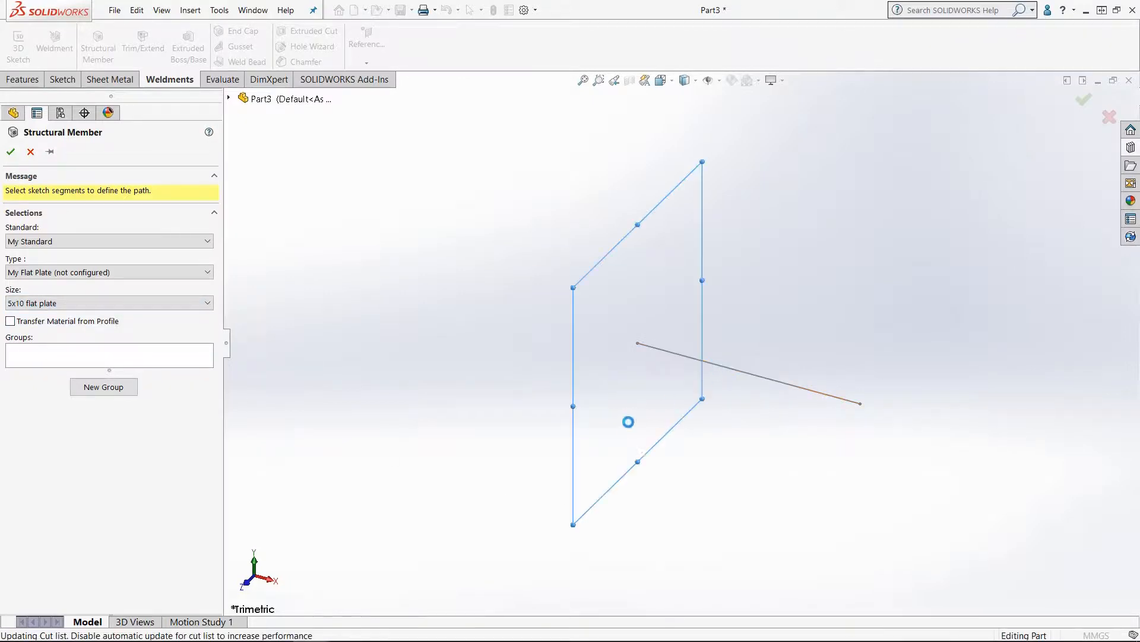
scroll(647, 346, down, 3)
scroll(646, 343, down, 3)
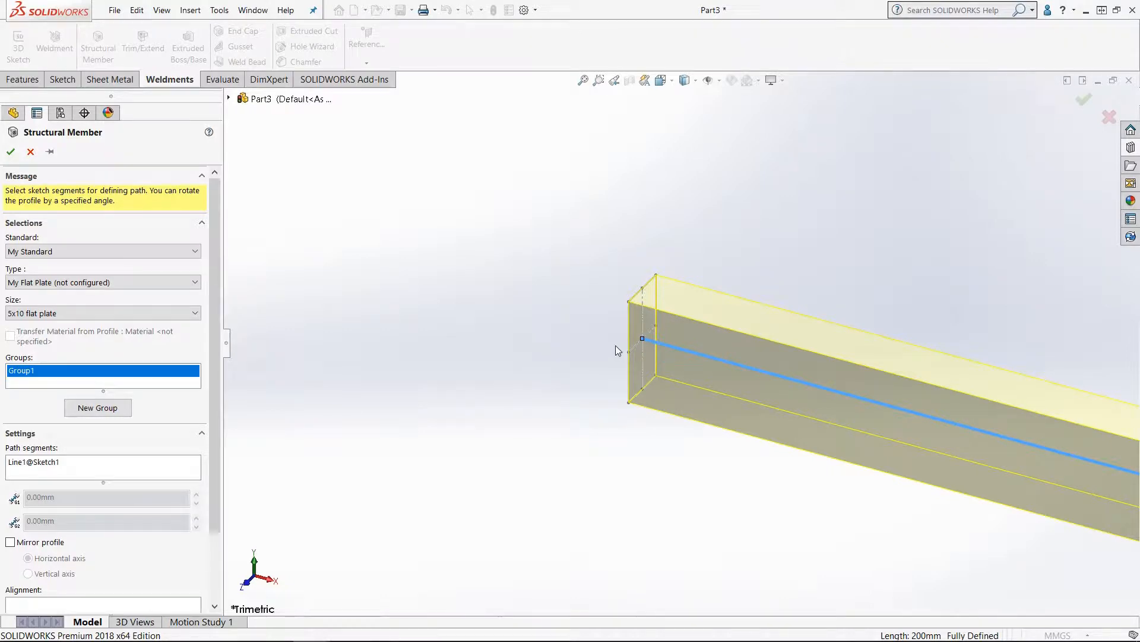
click(10, 152)
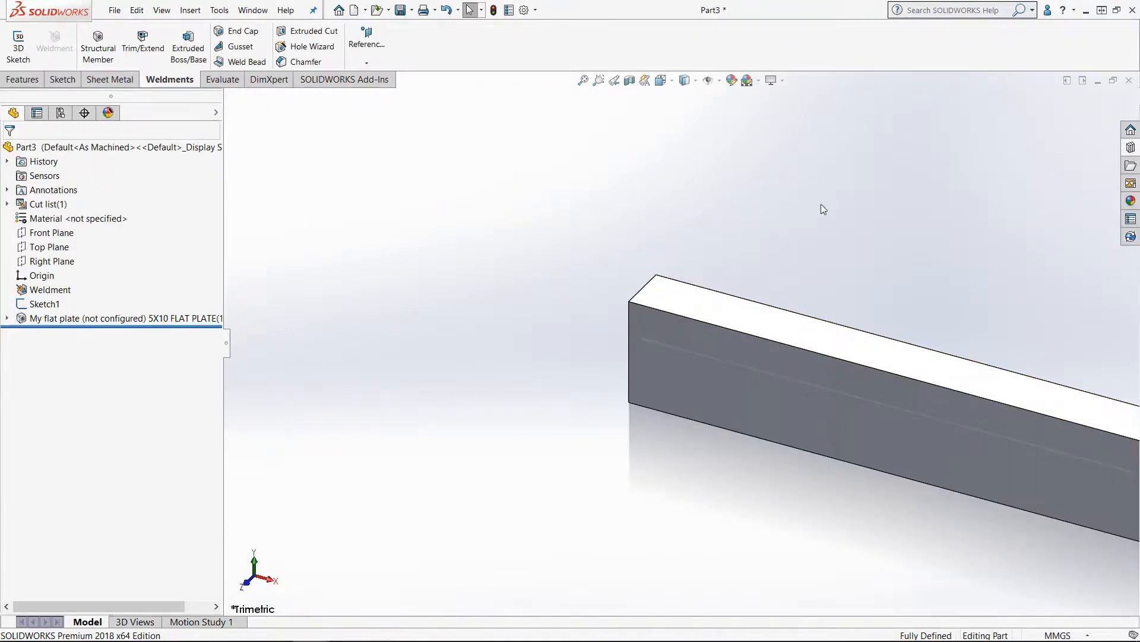
Step: Switch to the 5x10 flat plate profile part and edit its sketch, setting the horizontal width dimension to 20
click(1098, 81)
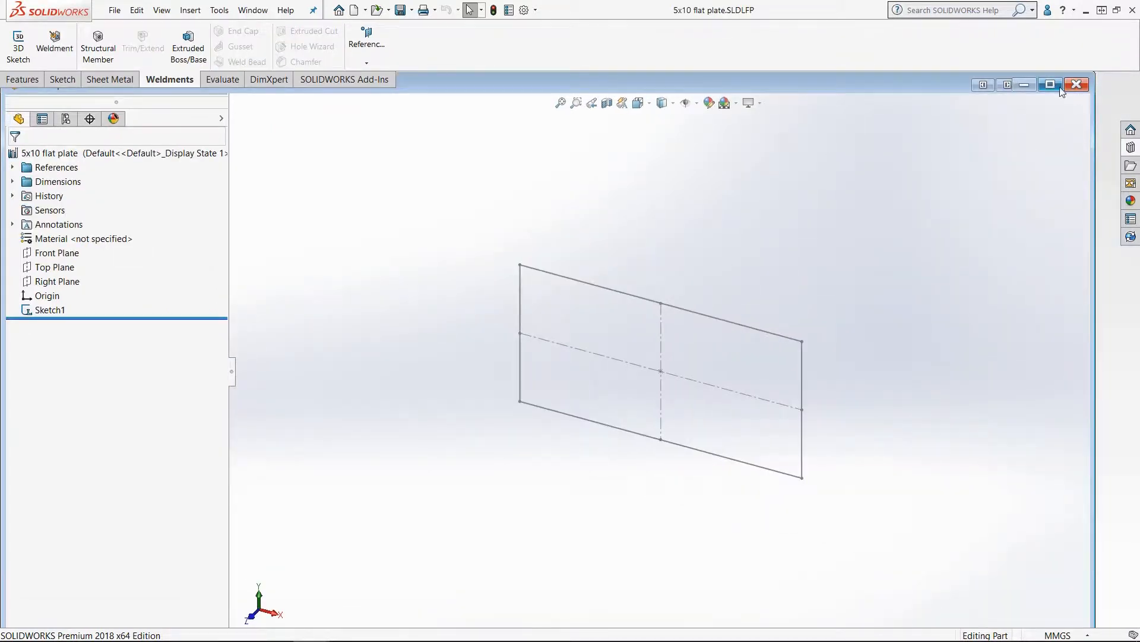
click(1060, 86)
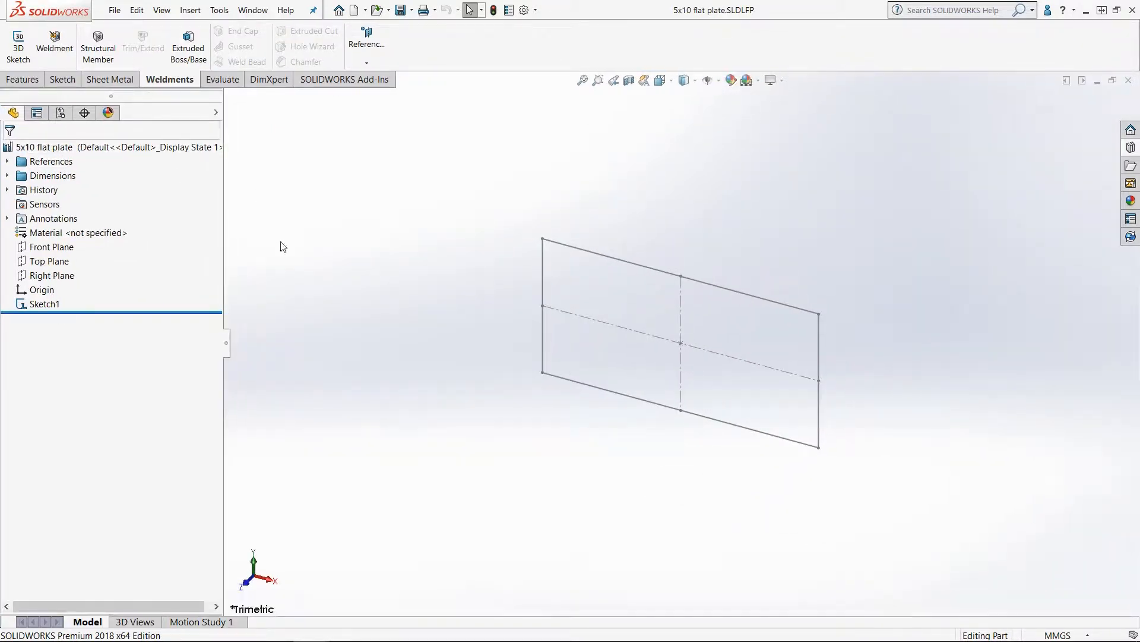
right_click(48, 308)
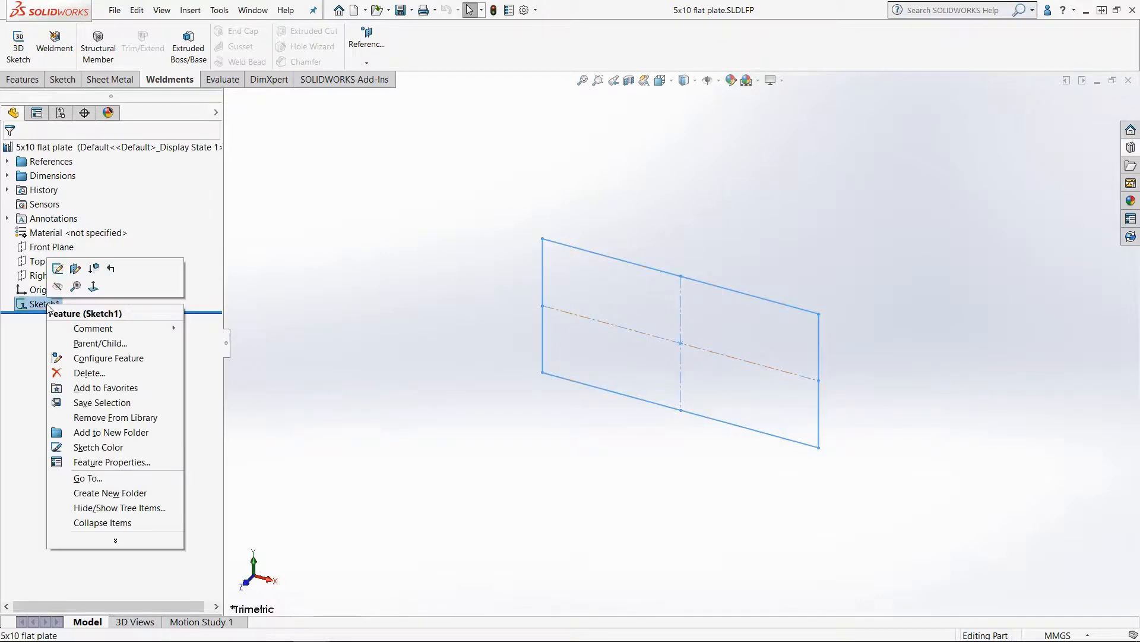
click(56, 267)
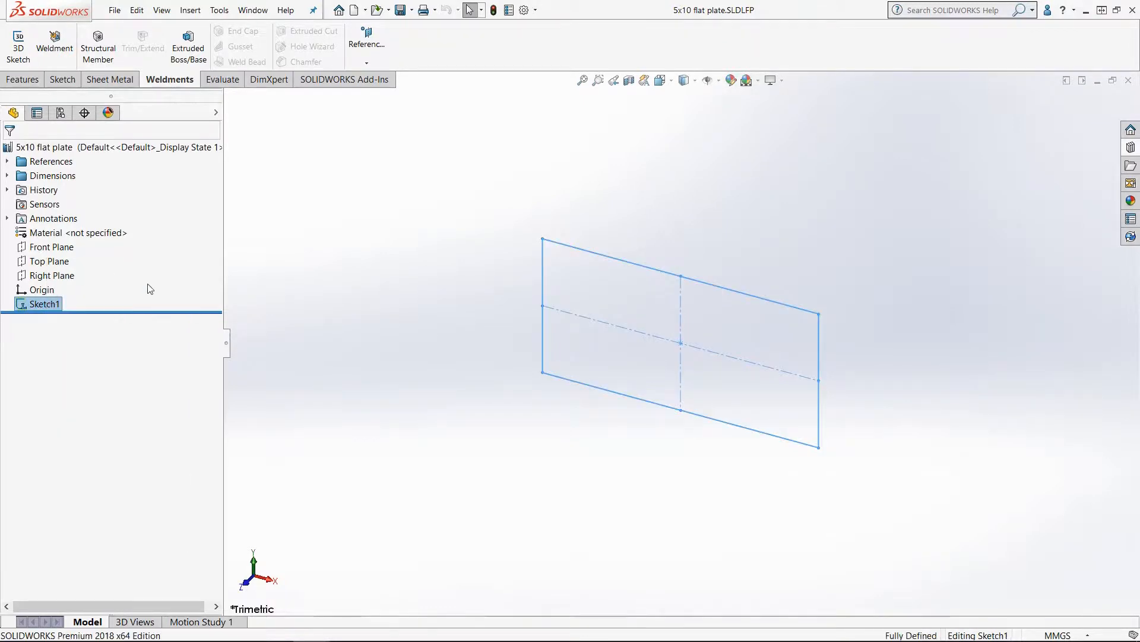
double_click(684, 231)
text(20)
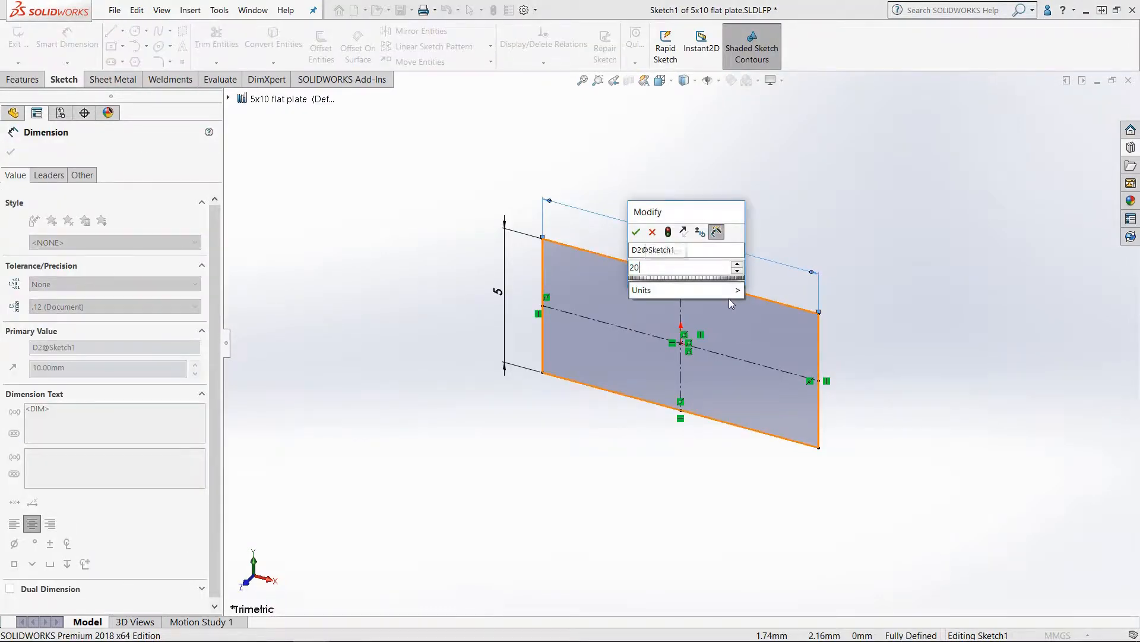
key(Return)
key(Escape)
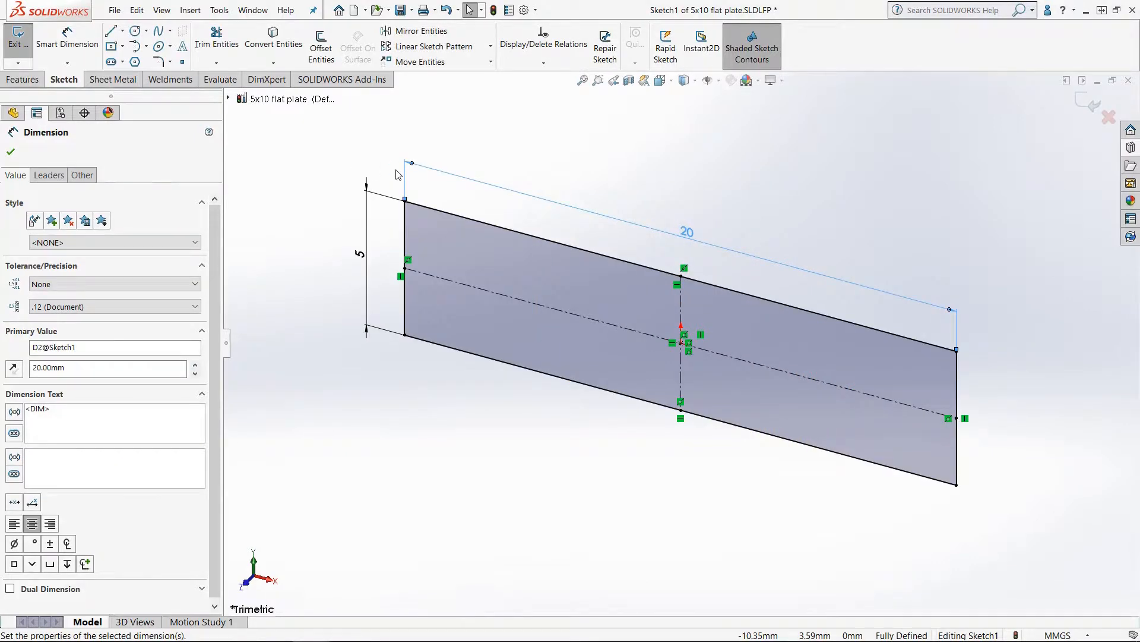
Step: Save the edited profile as a new library feature part named 5x20 flat plate.SLDLFP in the same folder
click(115, 10)
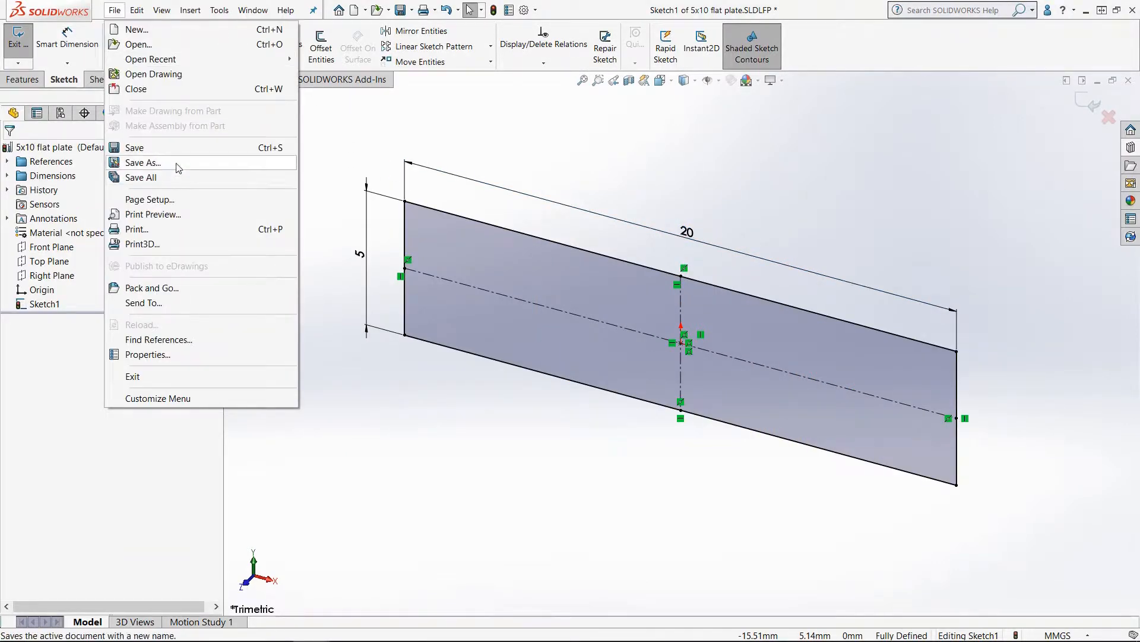
click(179, 162)
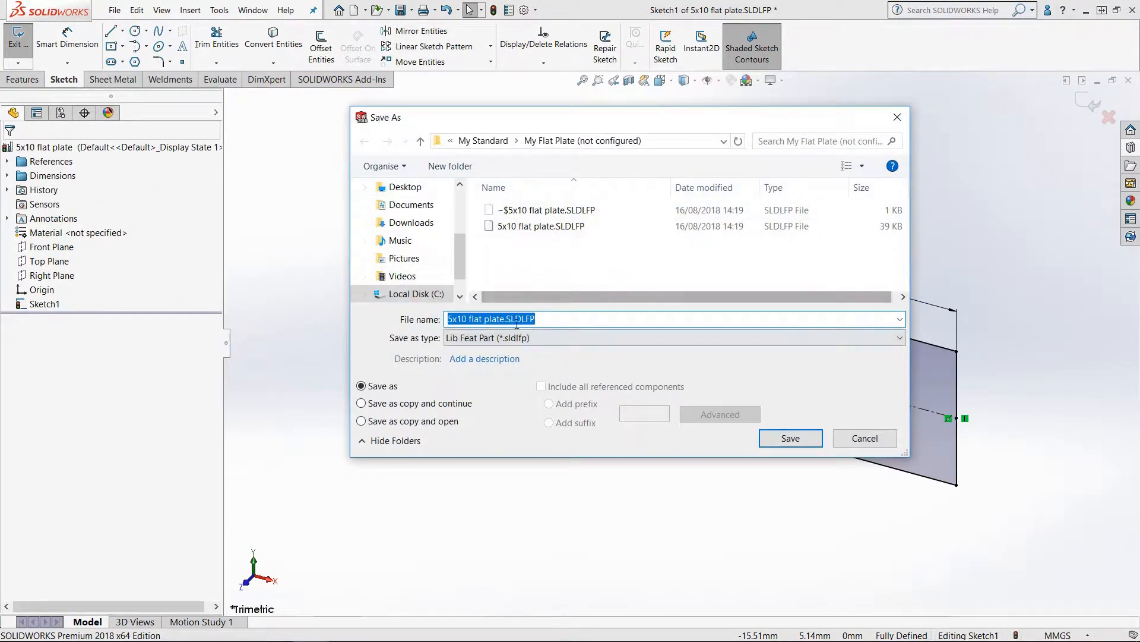
click(555, 321)
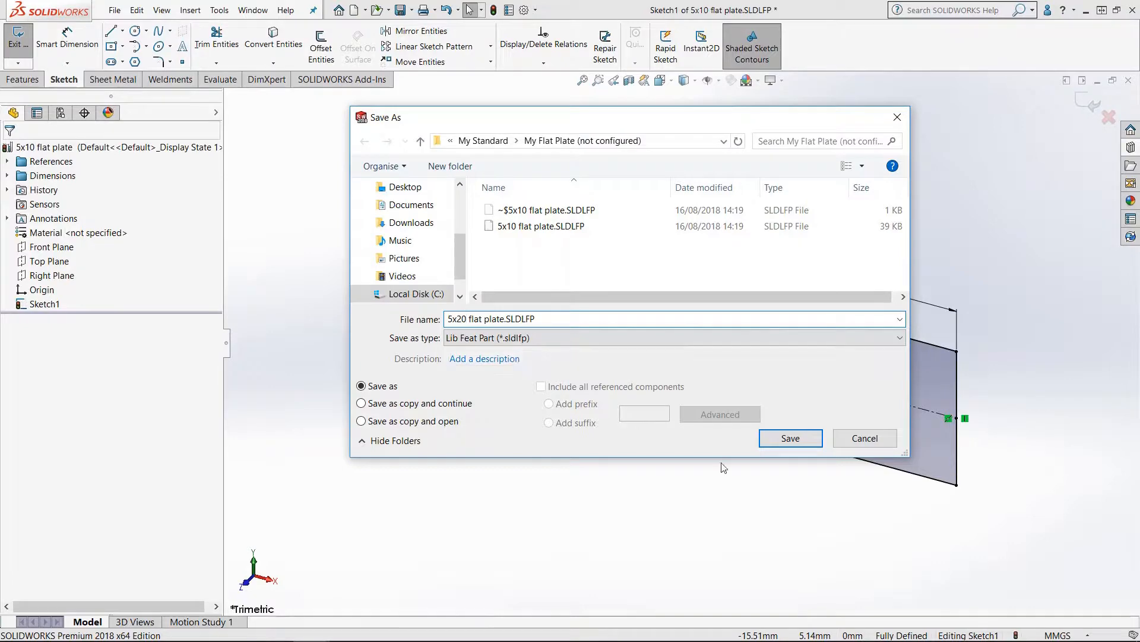
click(804, 443)
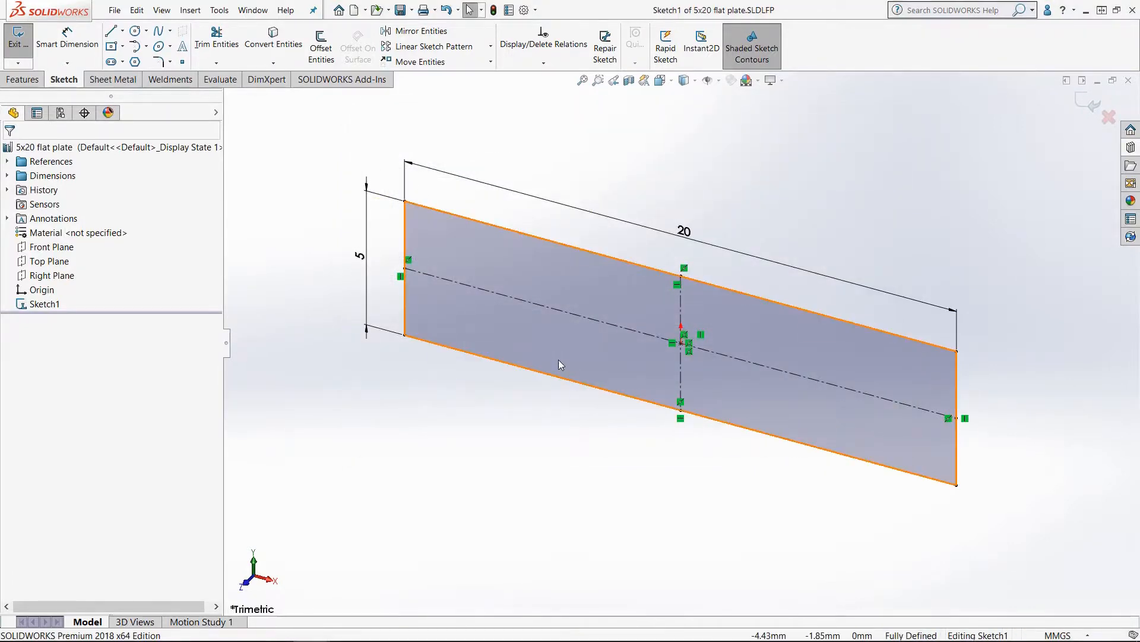
Step: Return to Part3 and edit the structural member, changing its size to 5x20 flat plate
click(1097, 80)
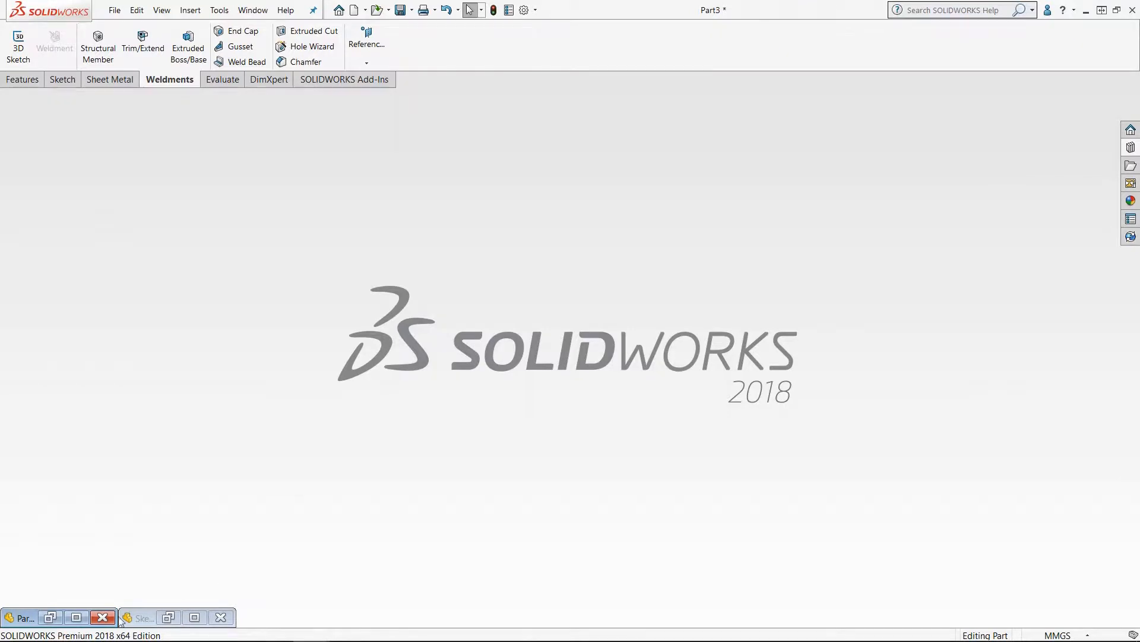
click(194, 617)
click(1095, 104)
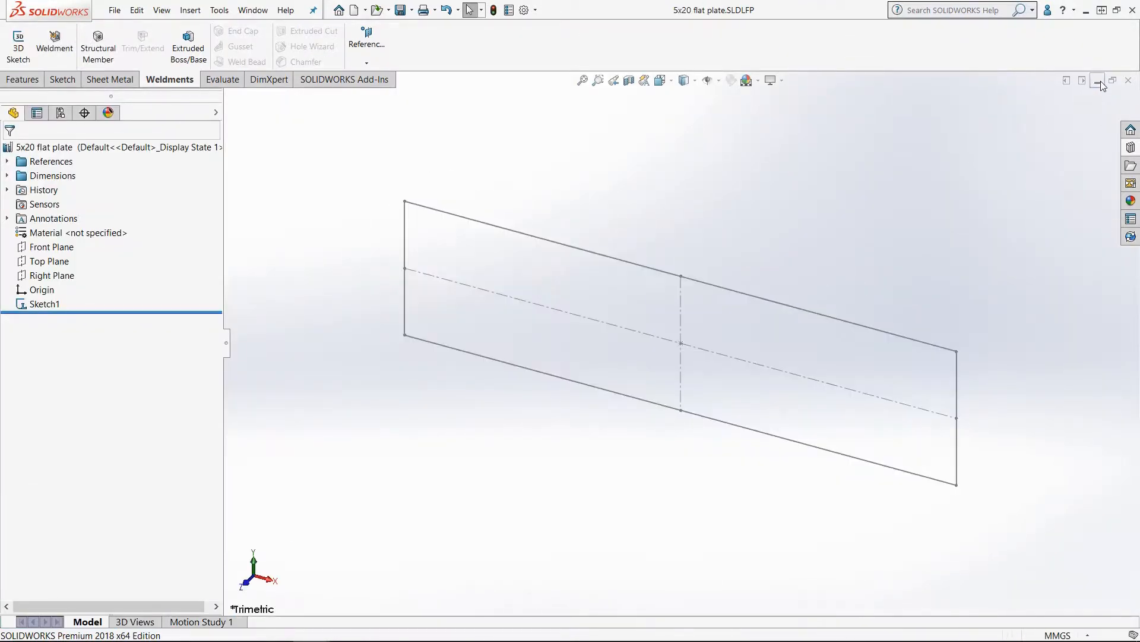
click(1098, 81)
click(76, 617)
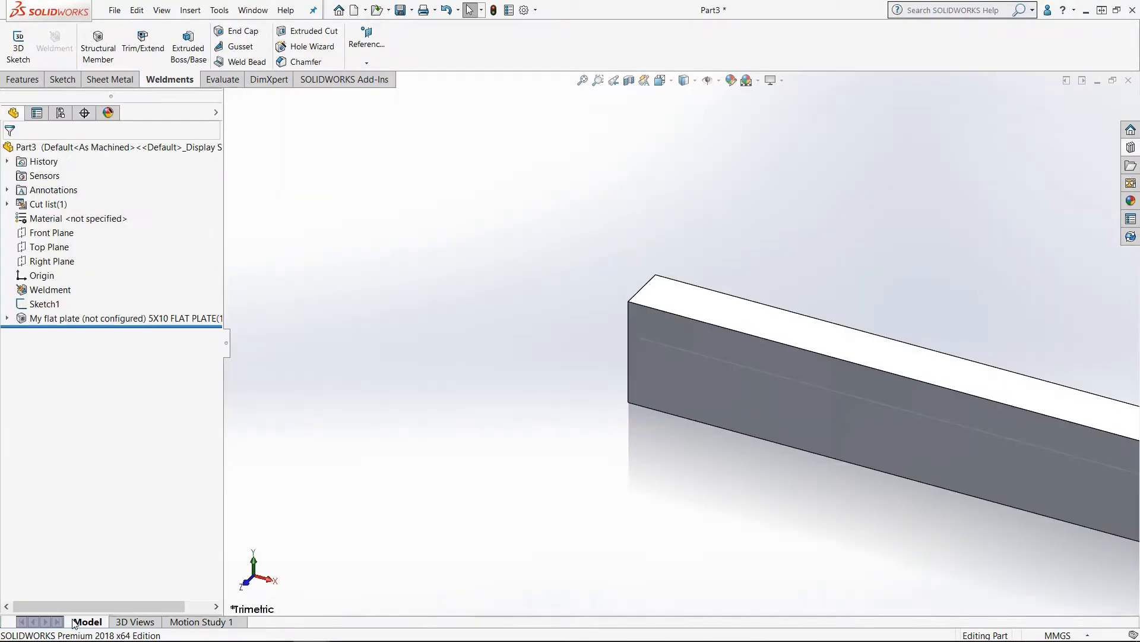
right_click(122, 320)
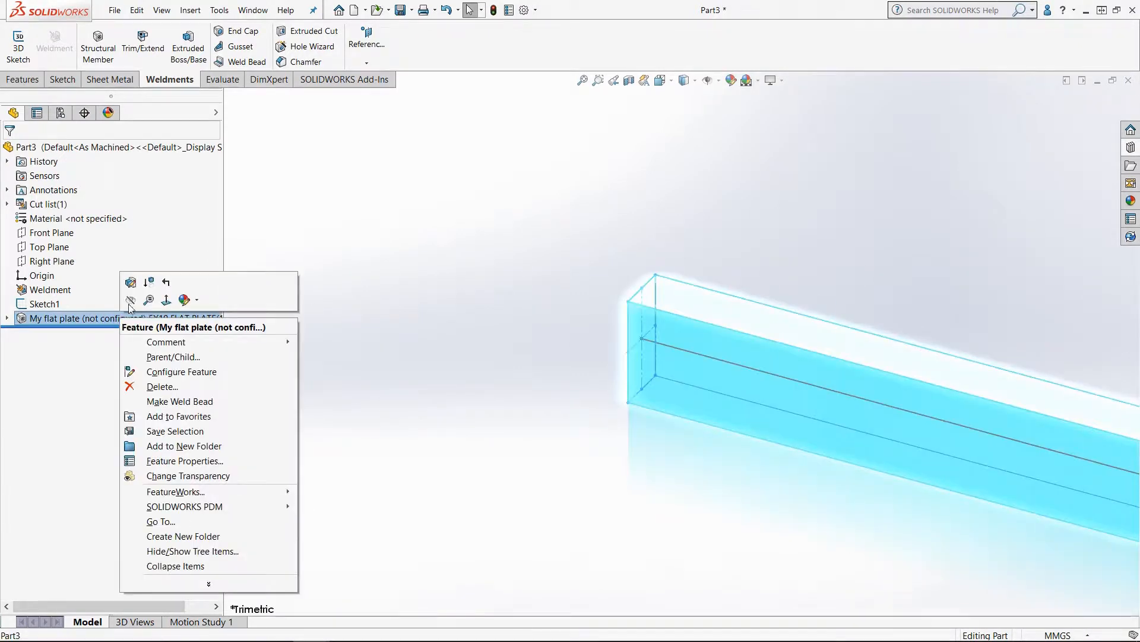
click(134, 282)
click(136, 313)
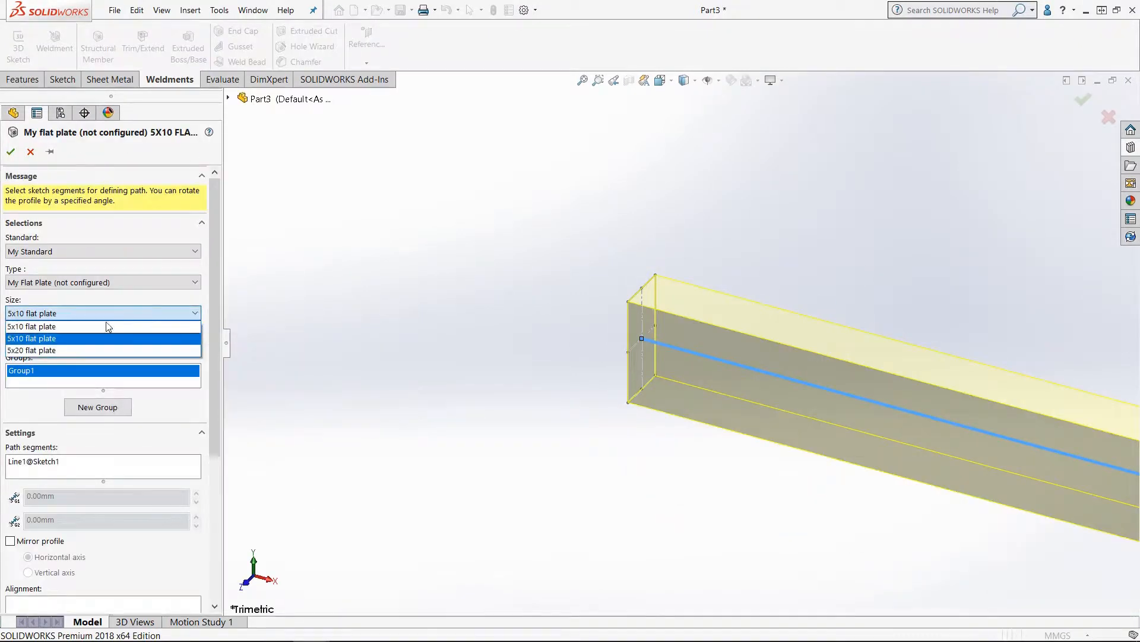
click(41, 351)
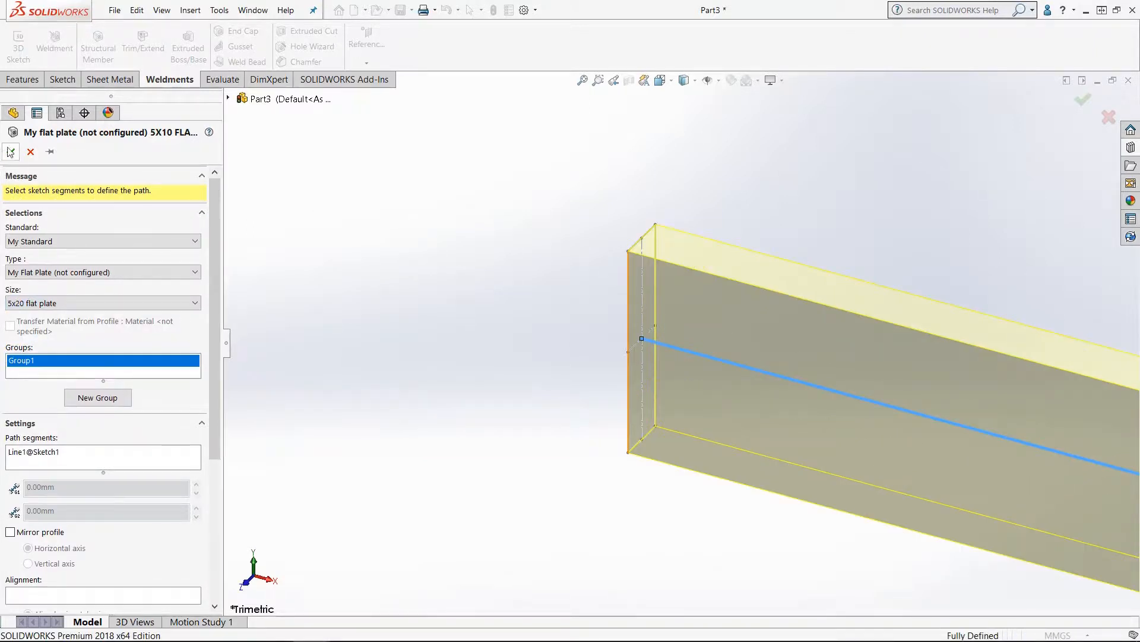
click(11, 152)
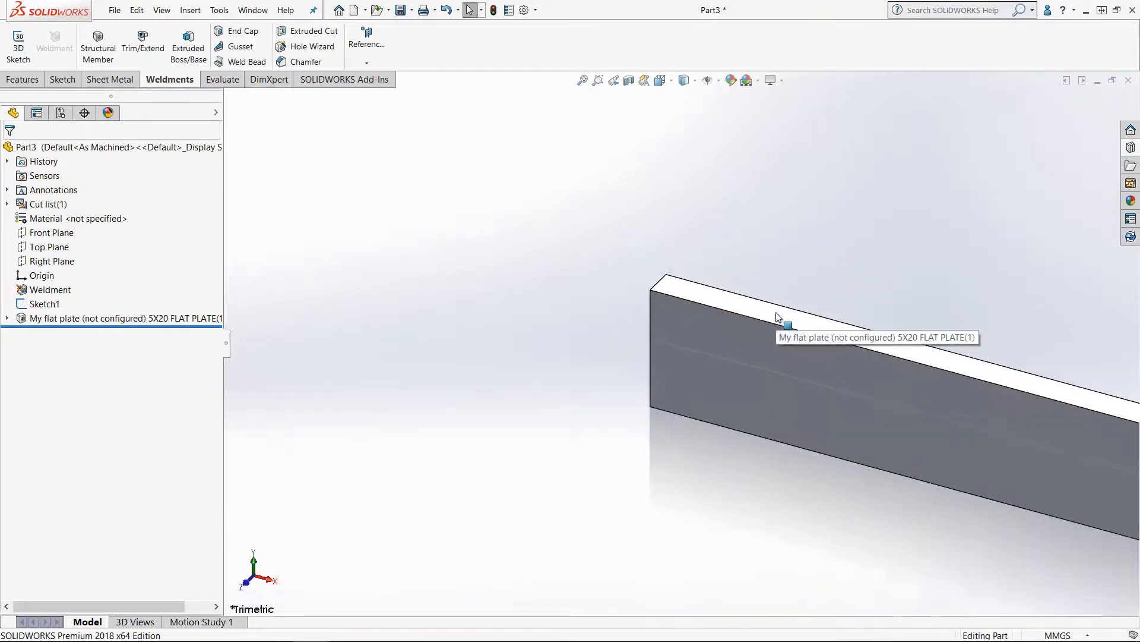
Step: Open File Explorer and browse the Weldments\My Standard\My Flat Plate (not configured) folder to examine the profile files
scroll(777, 314, up, 1)
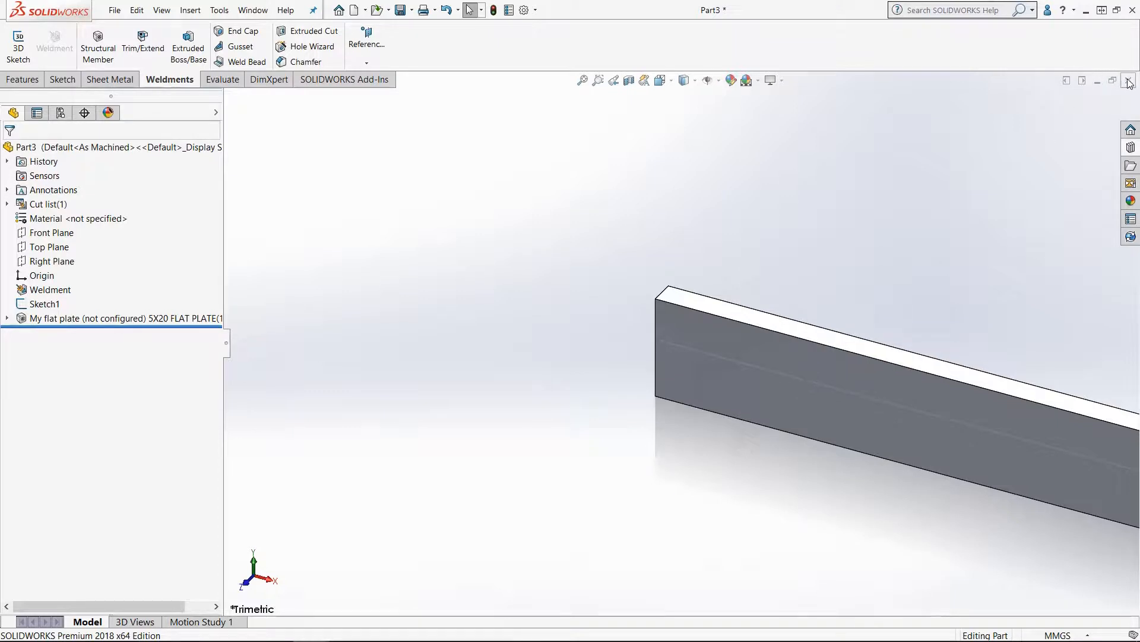
click(1128, 79)
click(604, 341)
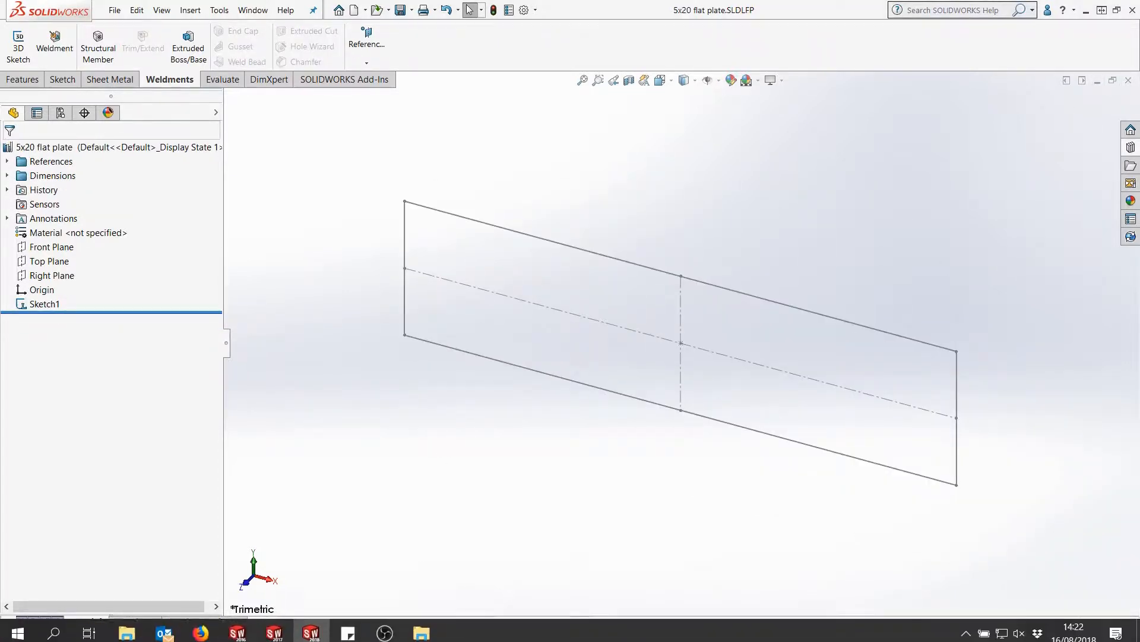
click(421, 626)
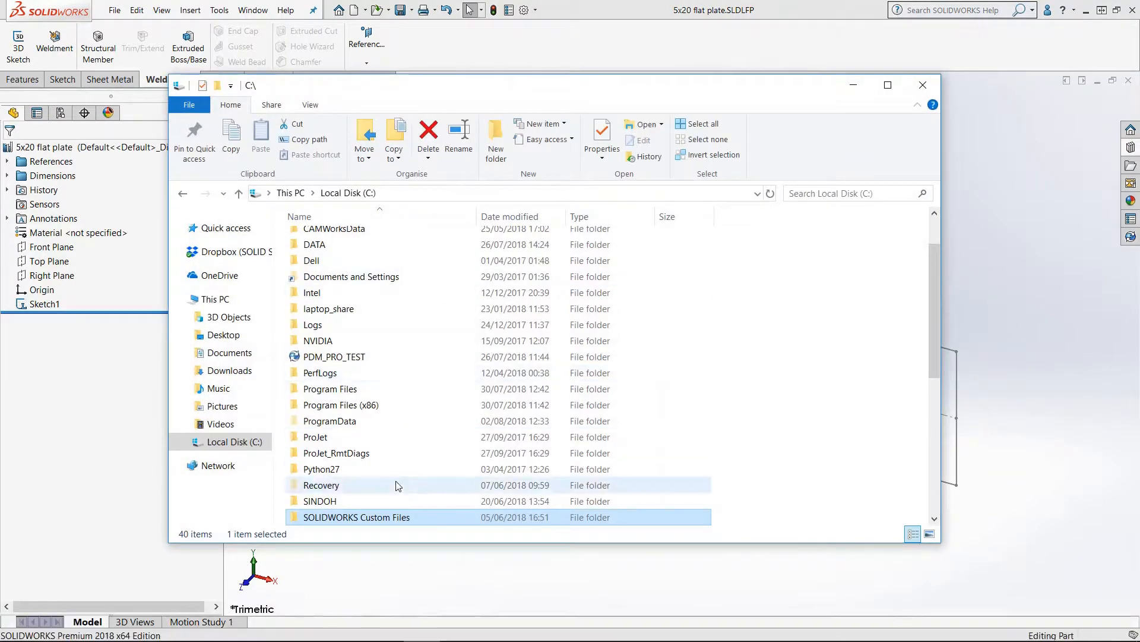
double_click(389, 516)
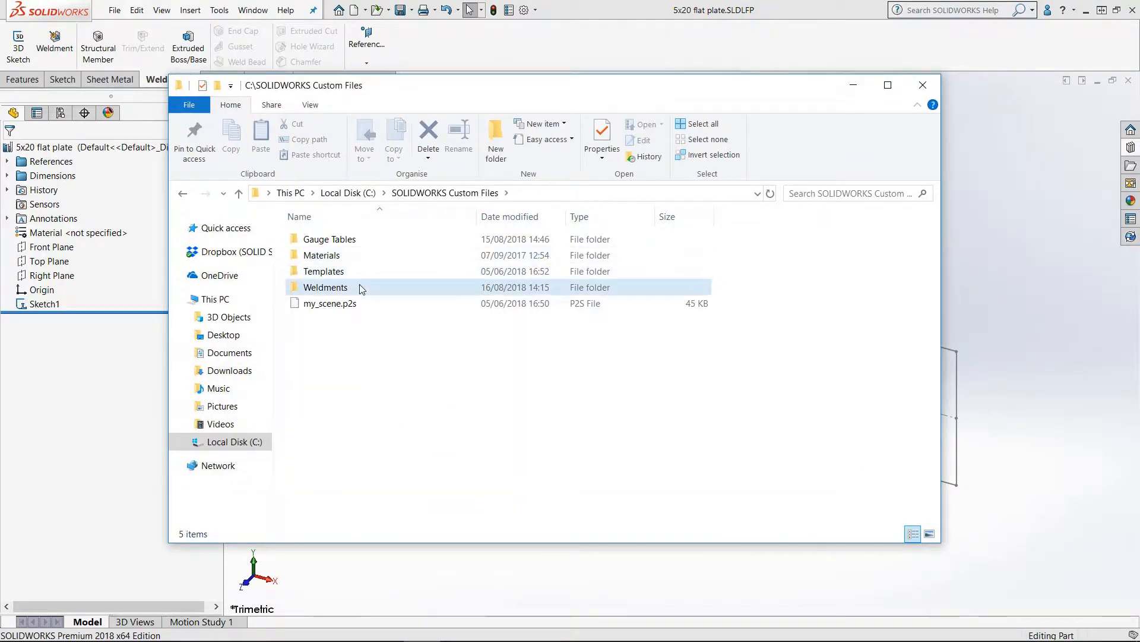
double_click(364, 286)
double_click(361, 240)
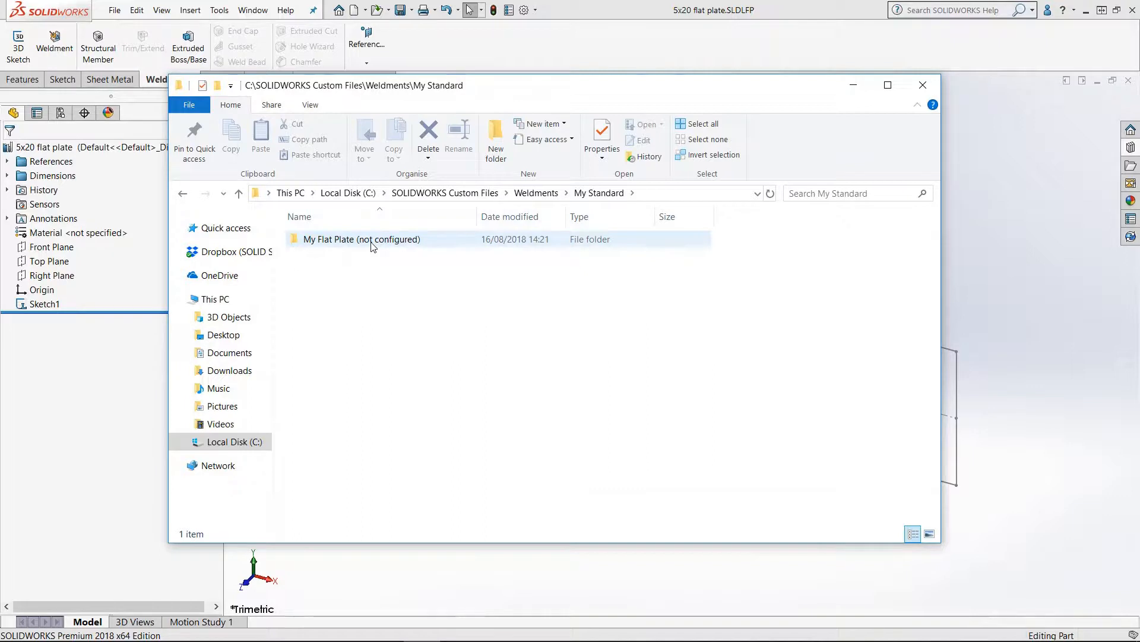
drag(494, 300, 279, 211)
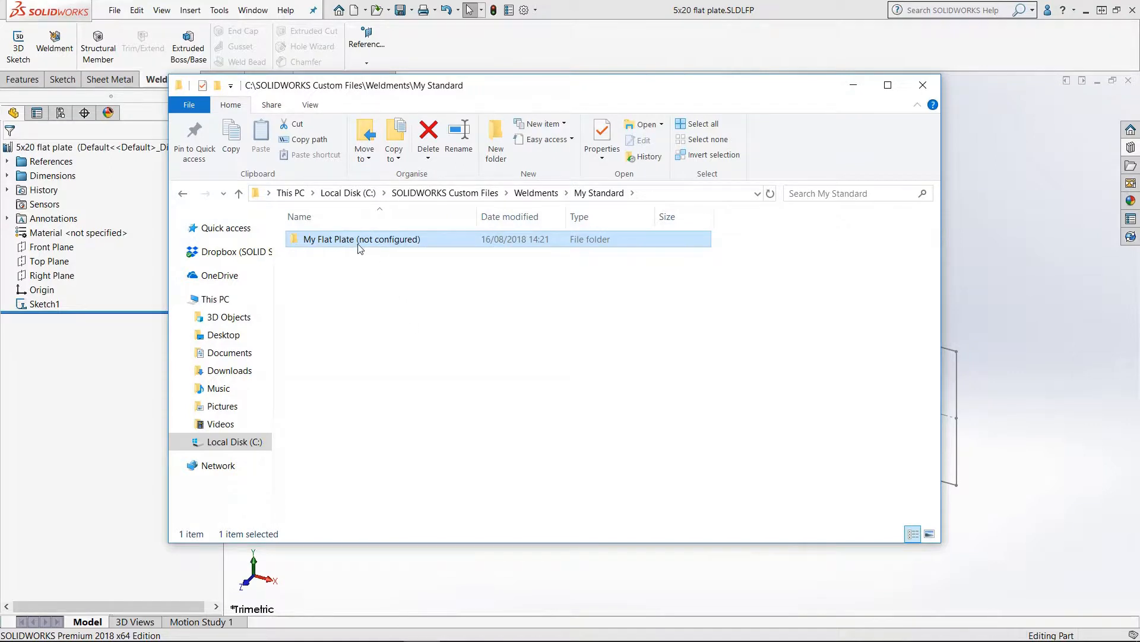
mouse_move(427, 250)
double_click(389, 239)
click(385, 257)
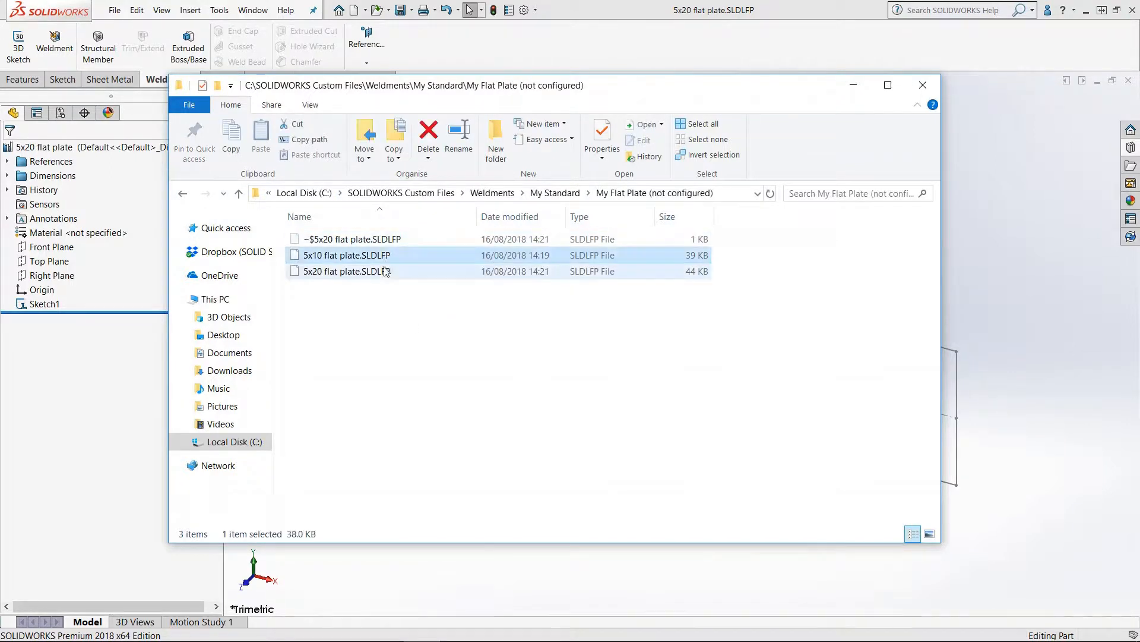
click(386, 274)
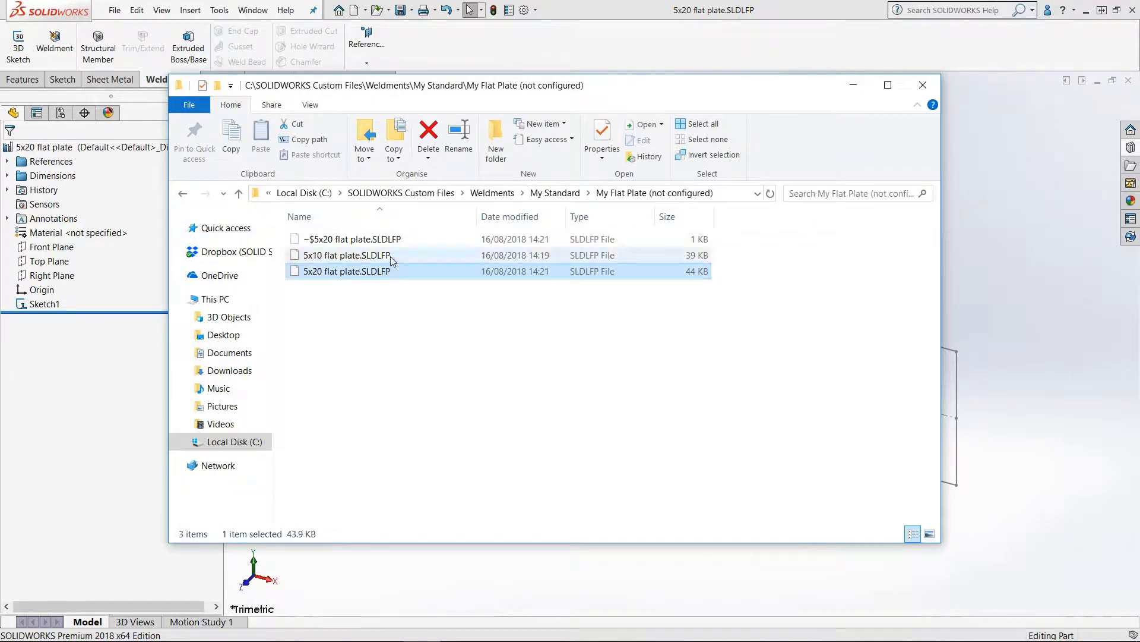
click(559, 193)
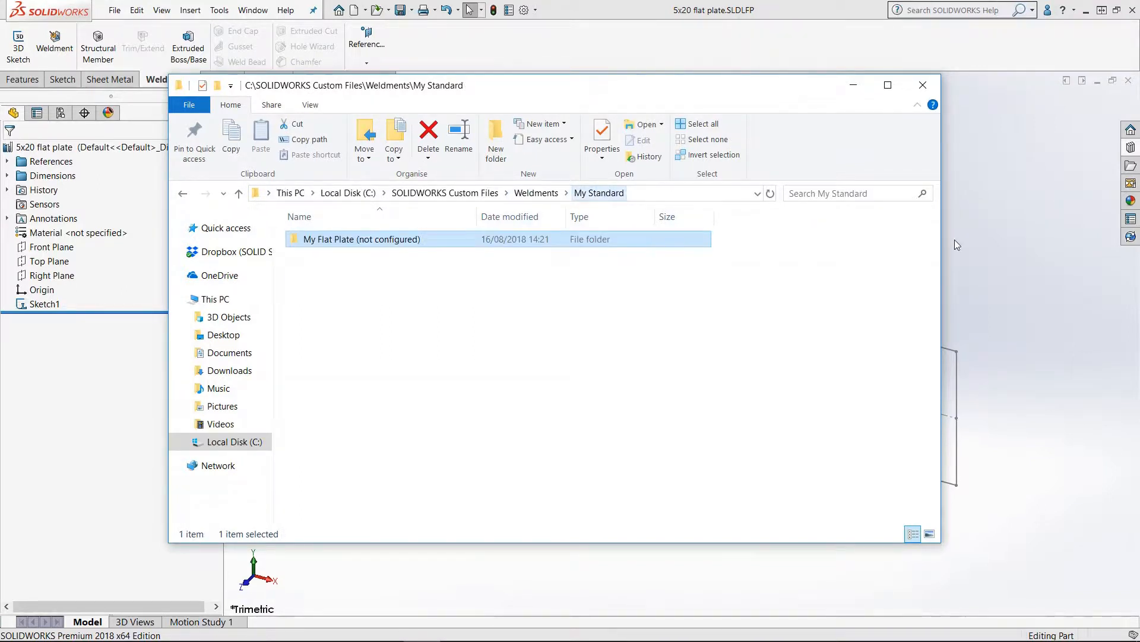
Step: Save the profile part as a library feature part named my flat plate (configured) in the My Standard folder
click(985, 233)
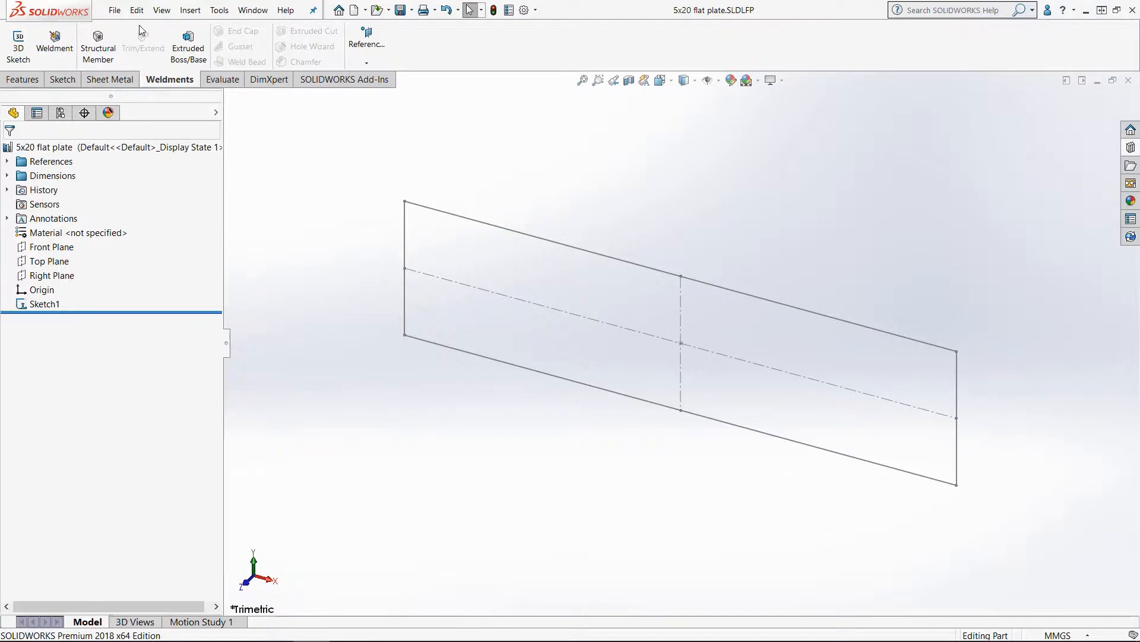
click(115, 11)
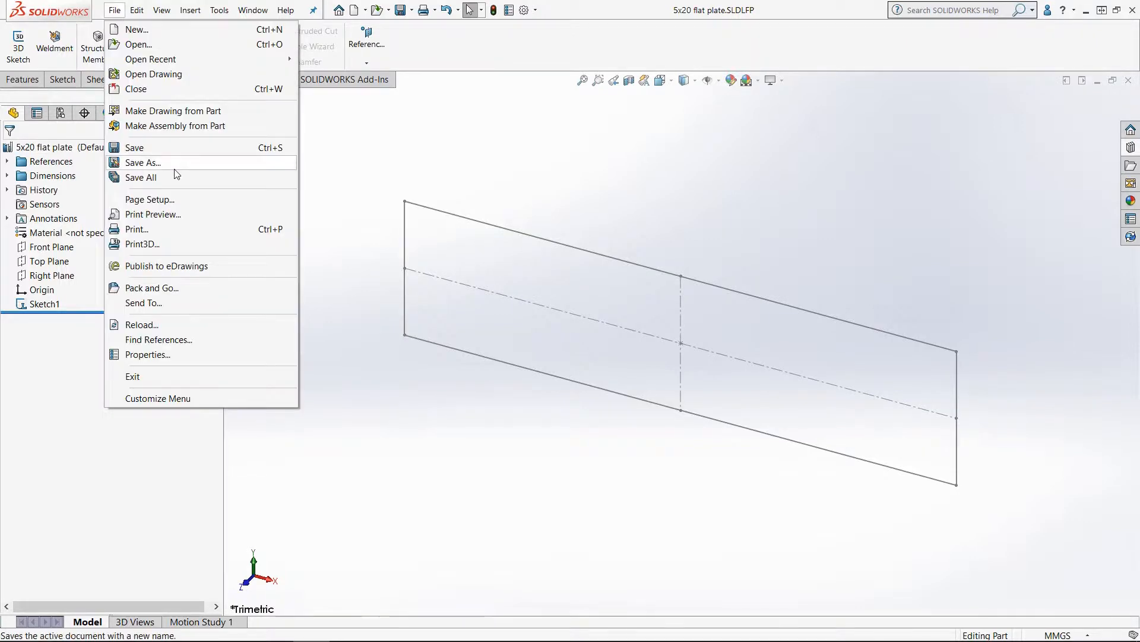
click(178, 167)
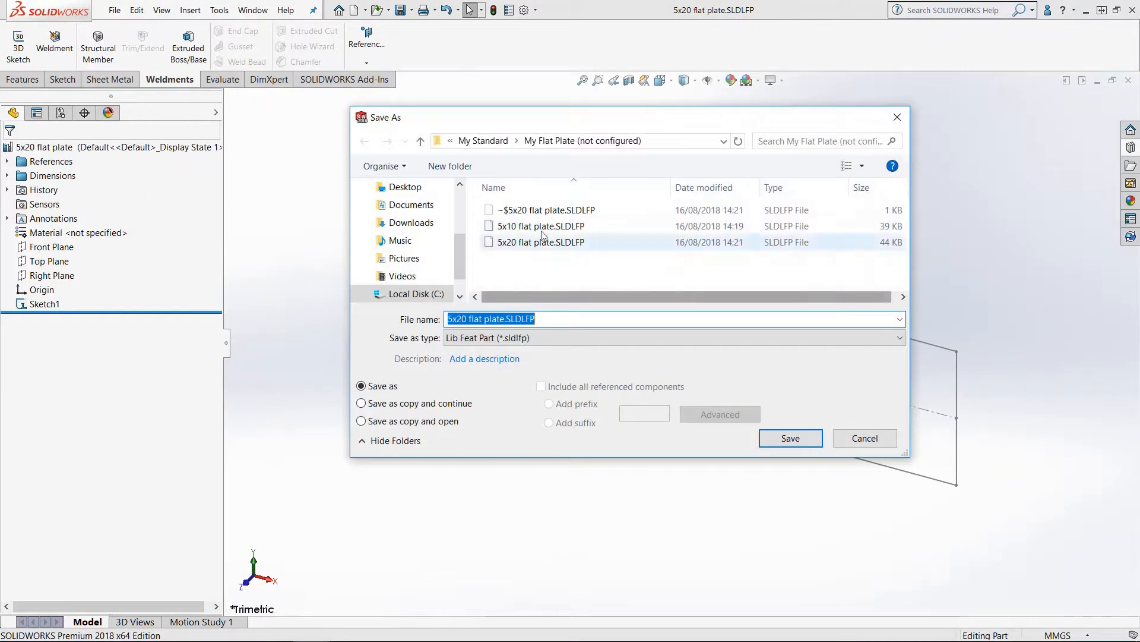
click(502, 142)
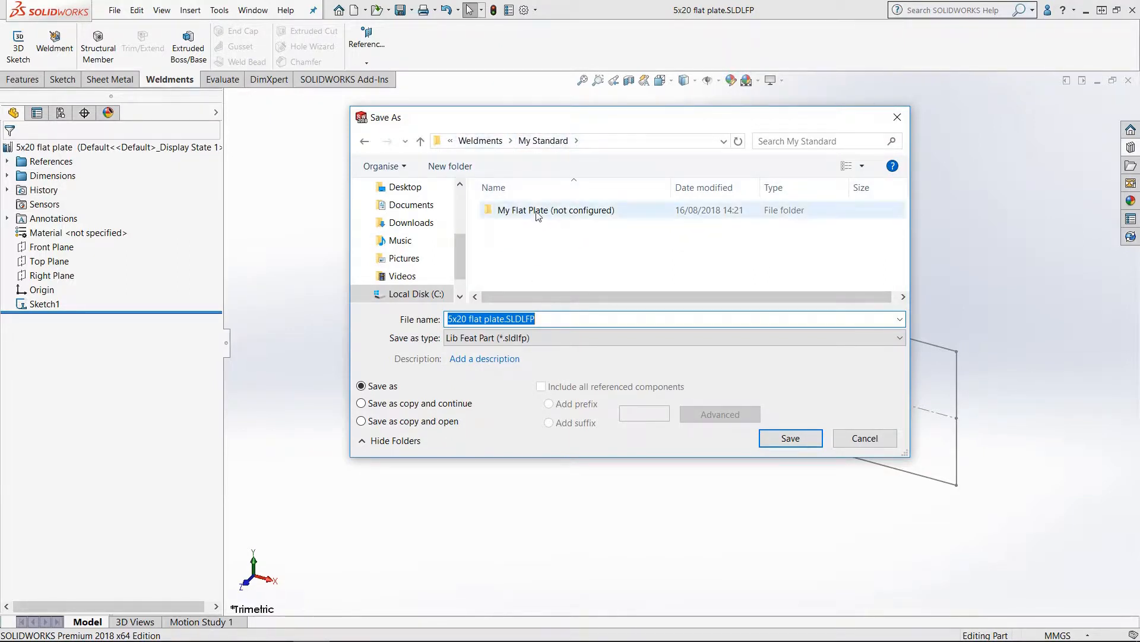
click(545, 262)
click(559, 320)
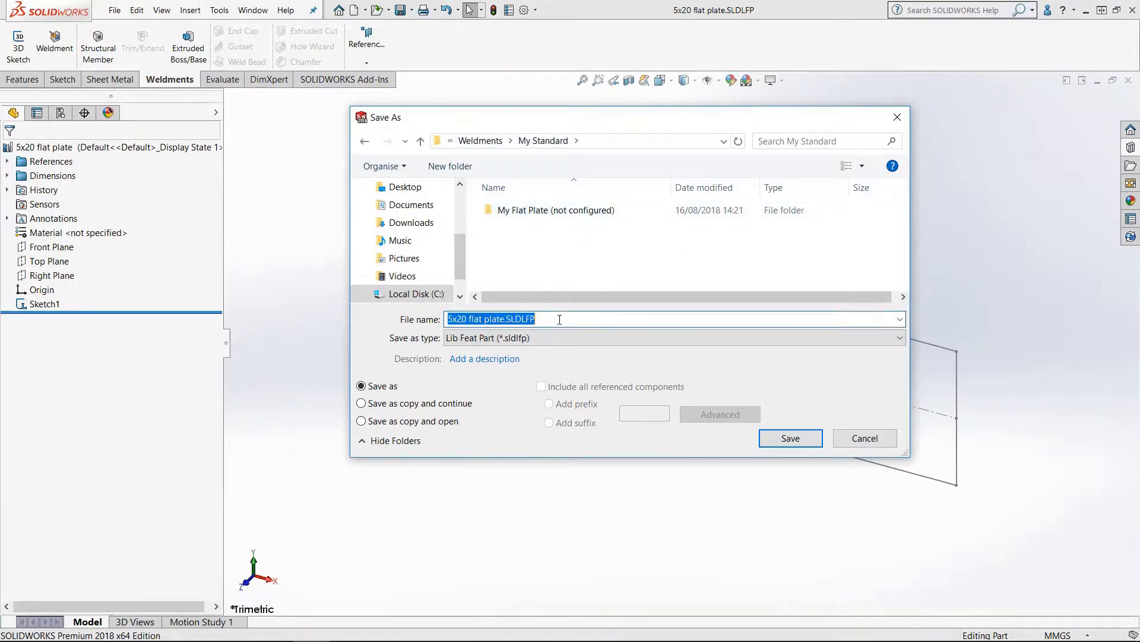
text(my)
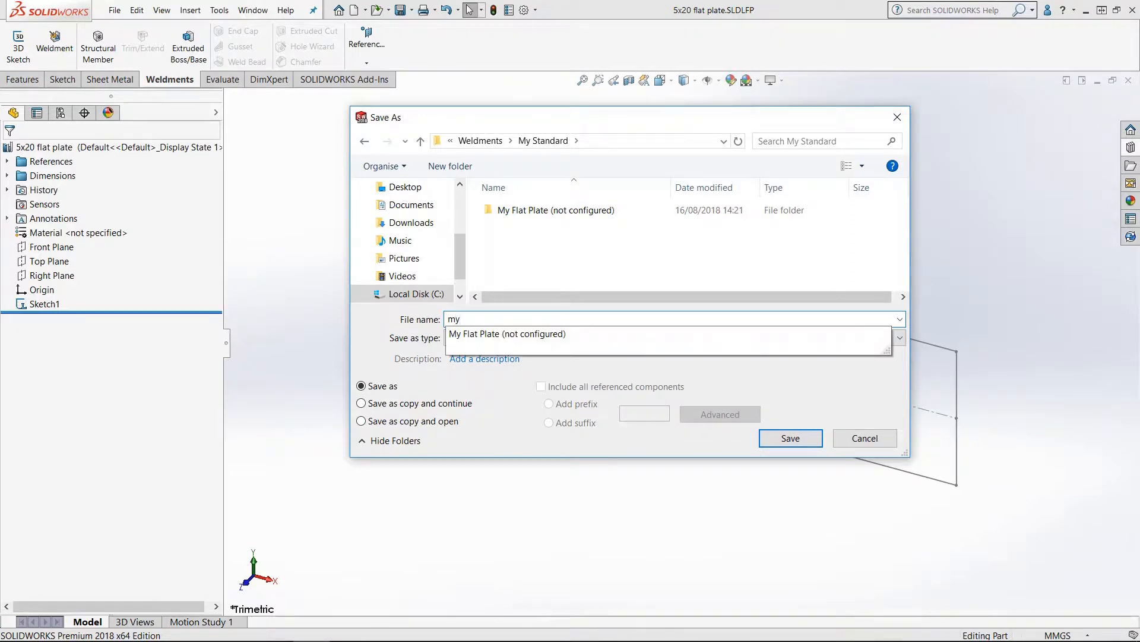
text(_)
key(BackSpace)
key(BackSpace)
key(BackSpace)
key(BackSpace)
key(BackSpace)
text(y flat plate (configured)
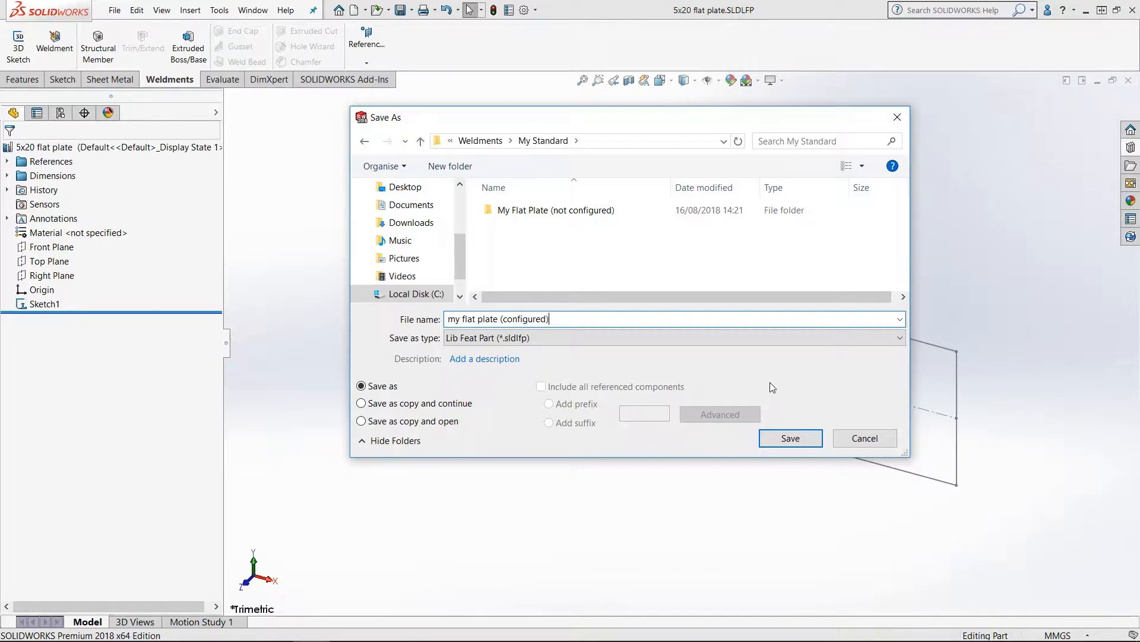
click(790, 438)
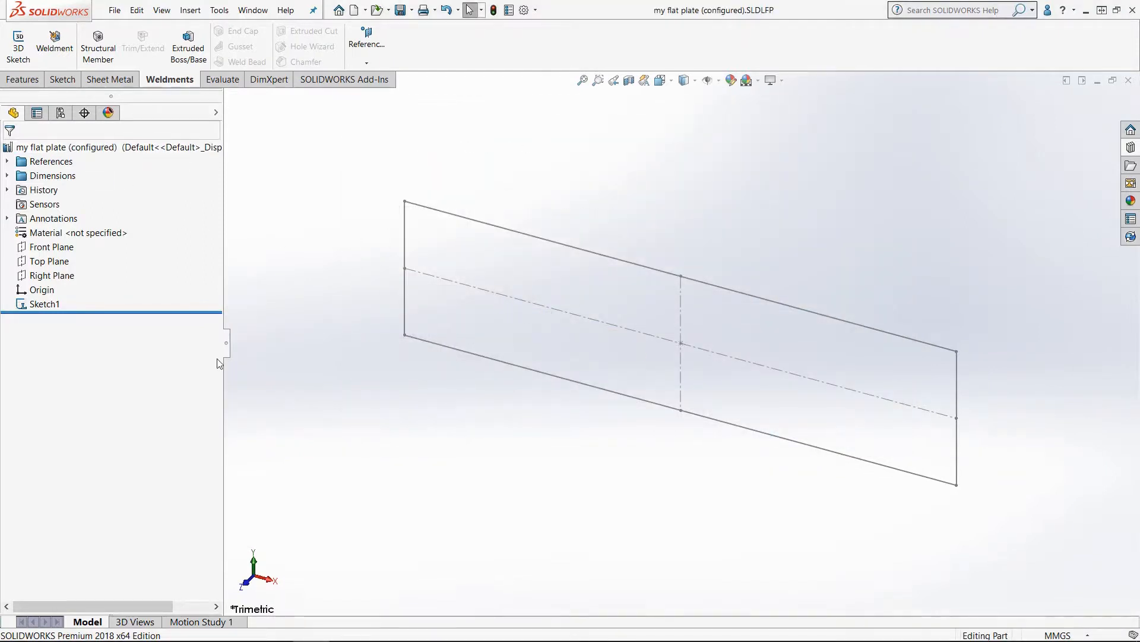
click(60, 113)
right_click(101, 172)
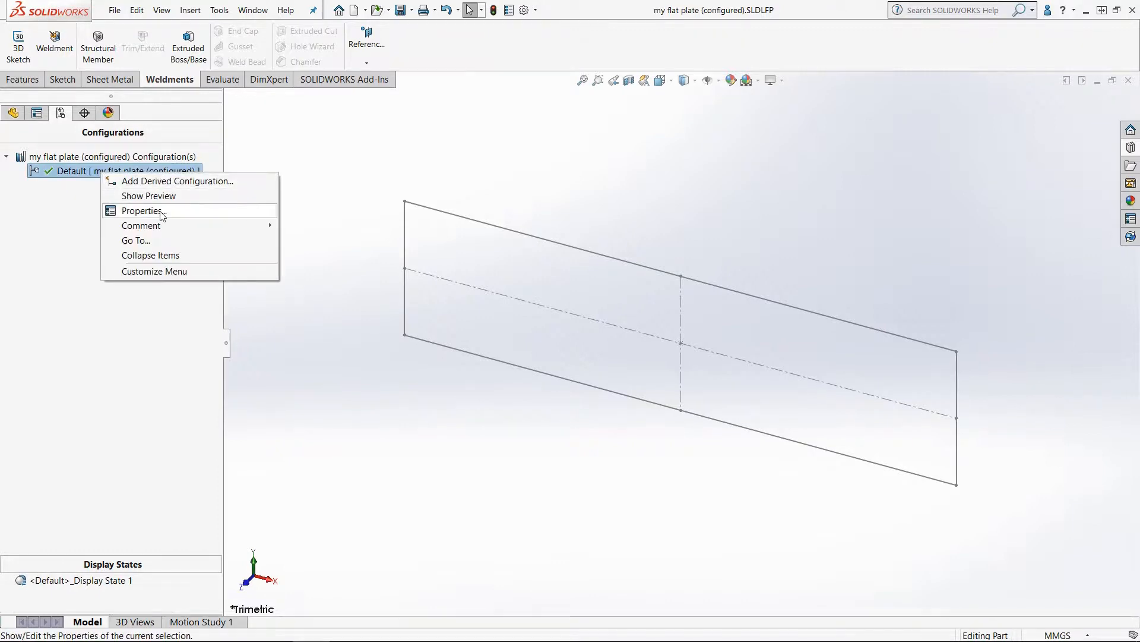
click(345, 138)
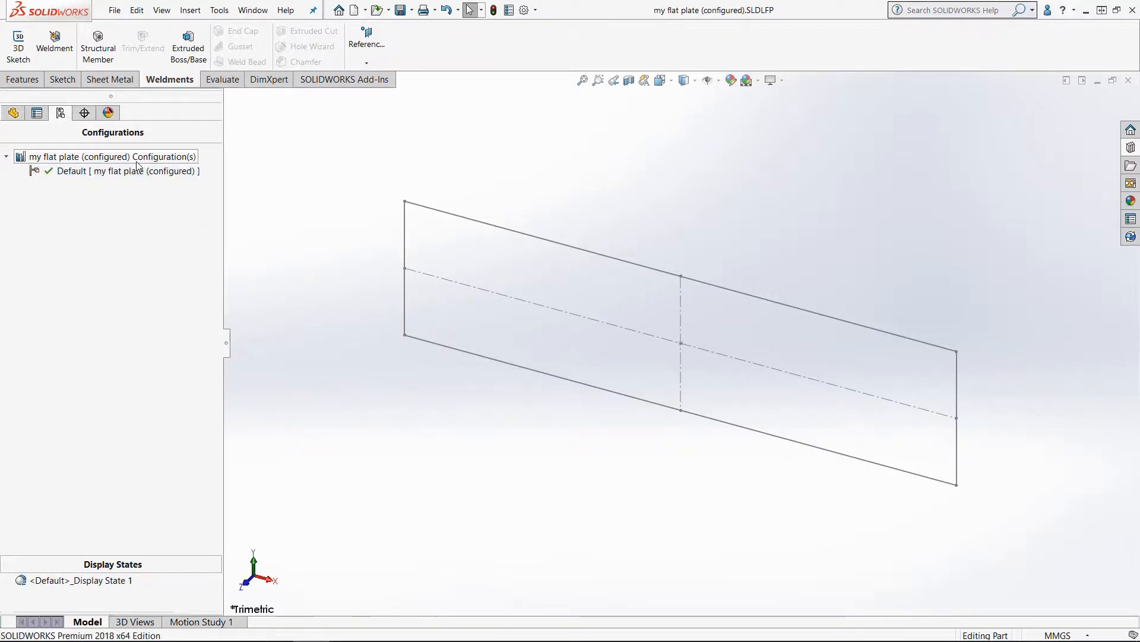
Step: Check the My Standard folder in File Explorer for the newly saved profile file
mouse_move(357, 640)
click(422, 628)
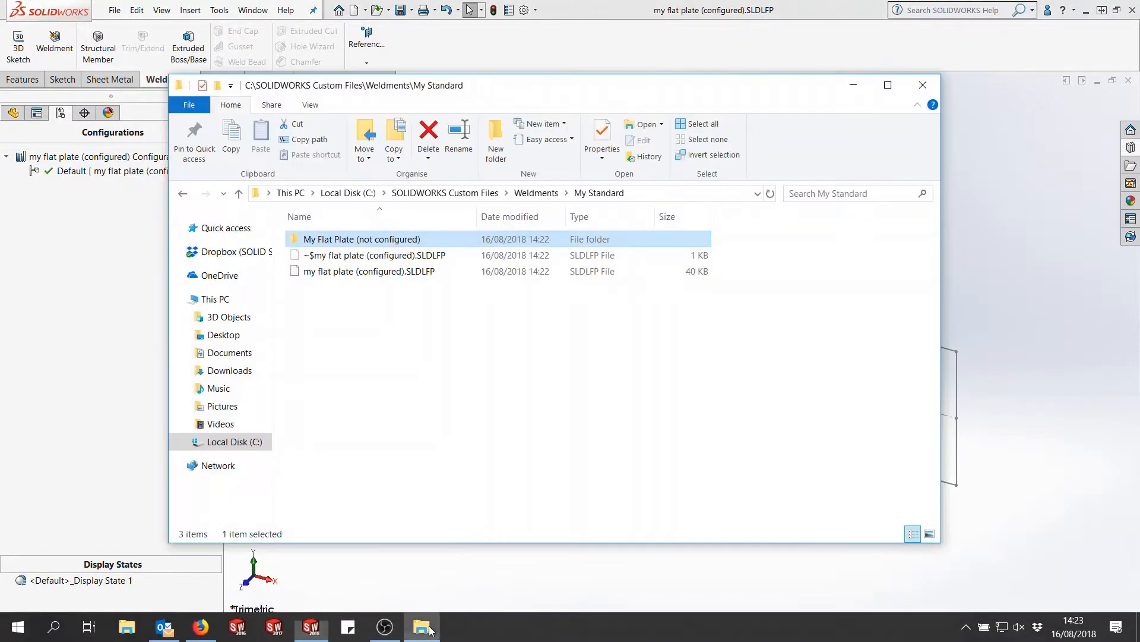
click(1059, 184)
Step: Create a new part and sketch a line from the origin, dimensioning it to 200 mm
click(1098, 81)
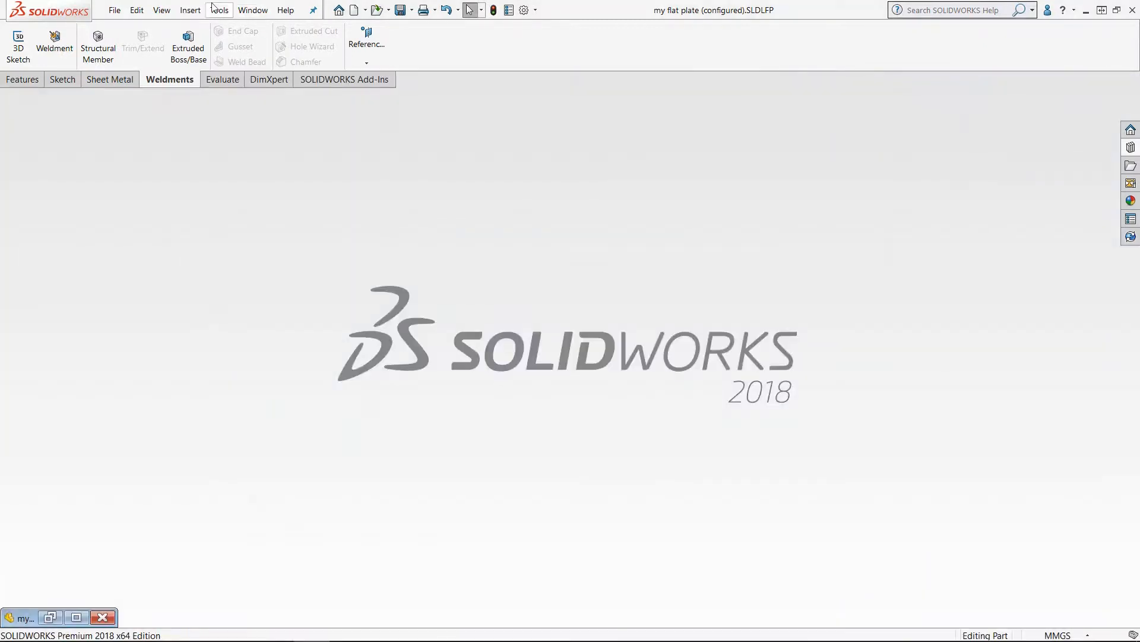
click(115, 10)
click(128, 28)
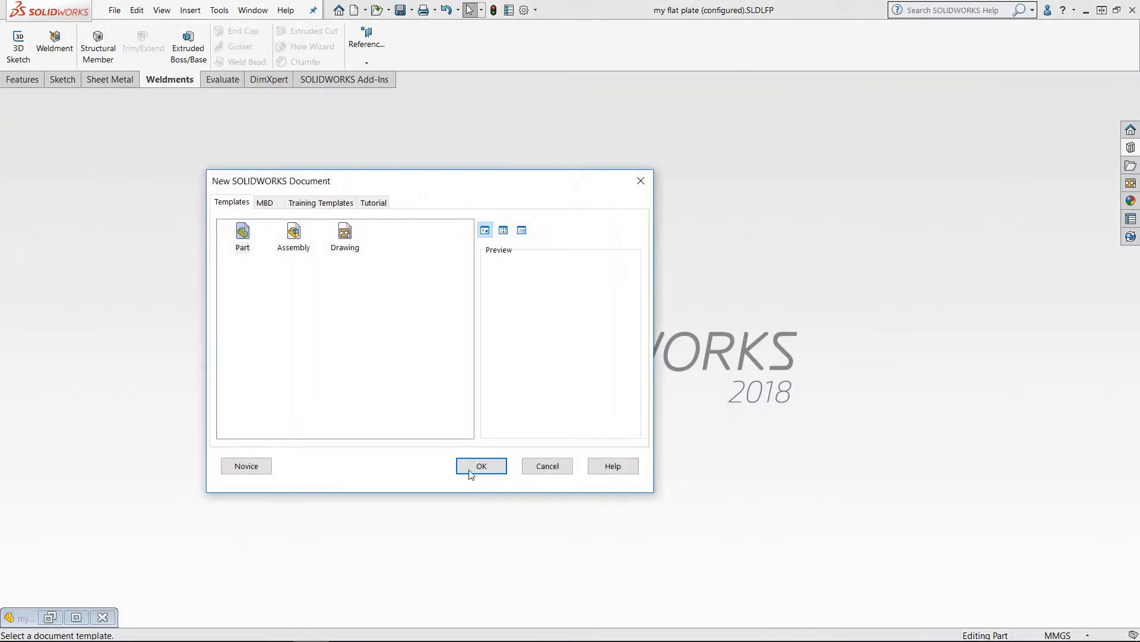
click(475, 468)
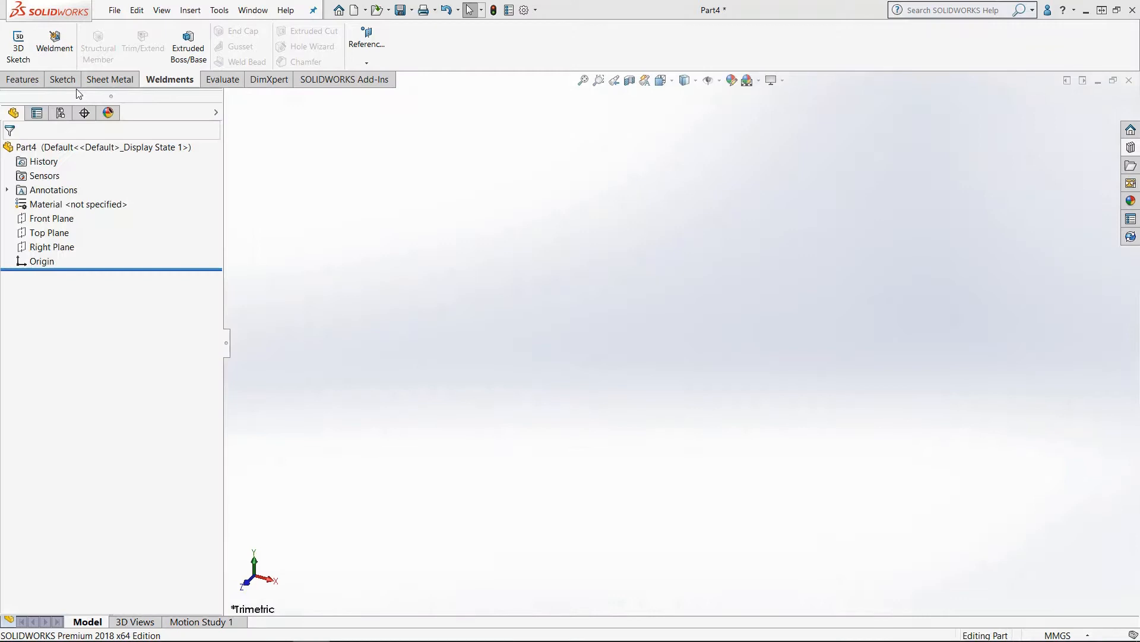
click(65, 79)
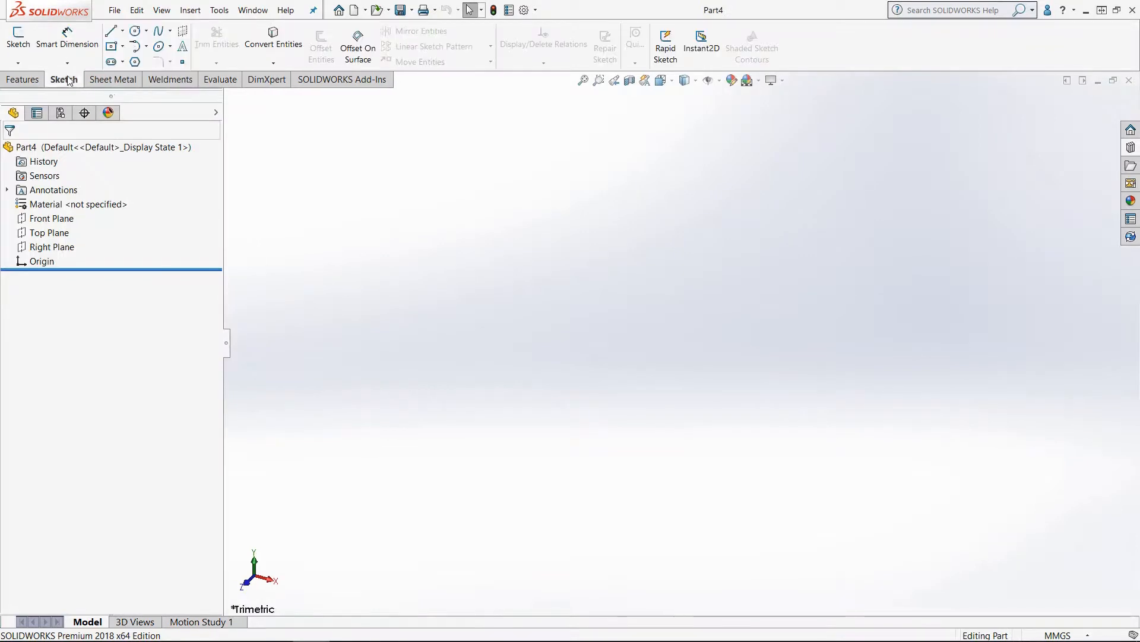
click(111, 31)
click(816, 283)
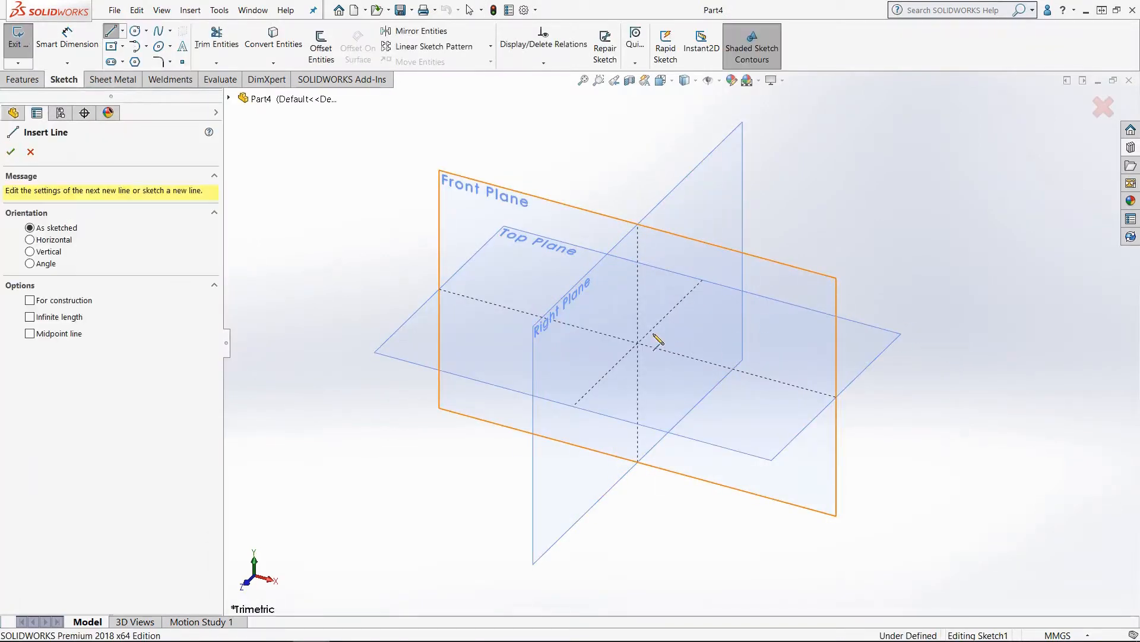
click(638, 345)
click(827, 394)
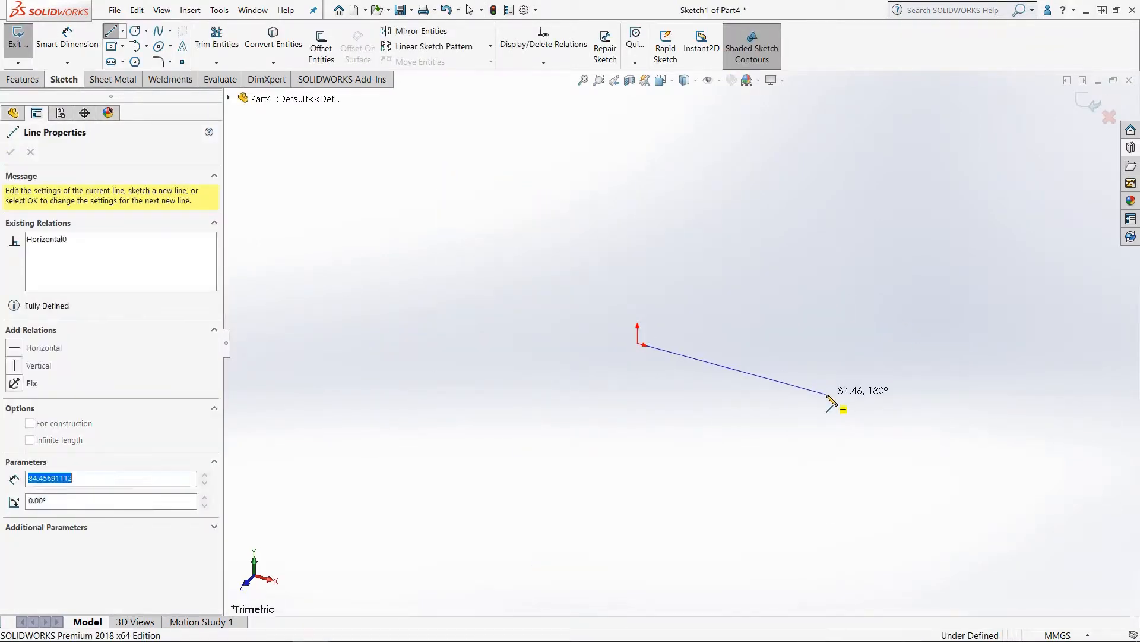
right_drag(854, 456, 822, 226)
click(778, 386)
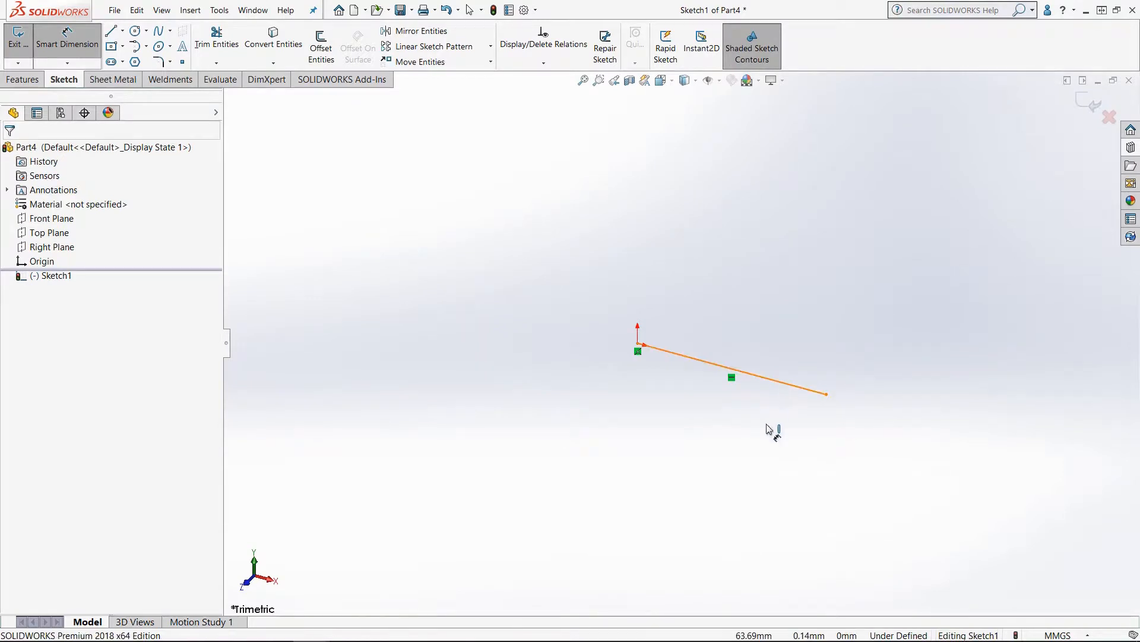
click(771, 432)
text(300)
key(Return)
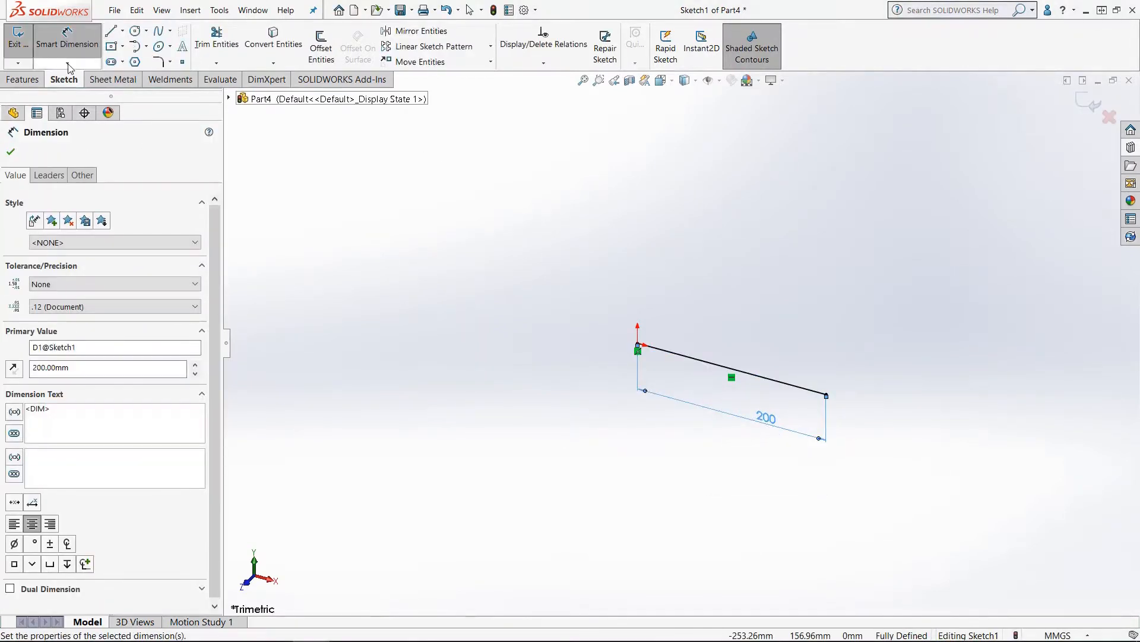
Step: Exit the sketch containing the 200 mm line
click(170, 80)
click(114, 82)
click(65, 81)
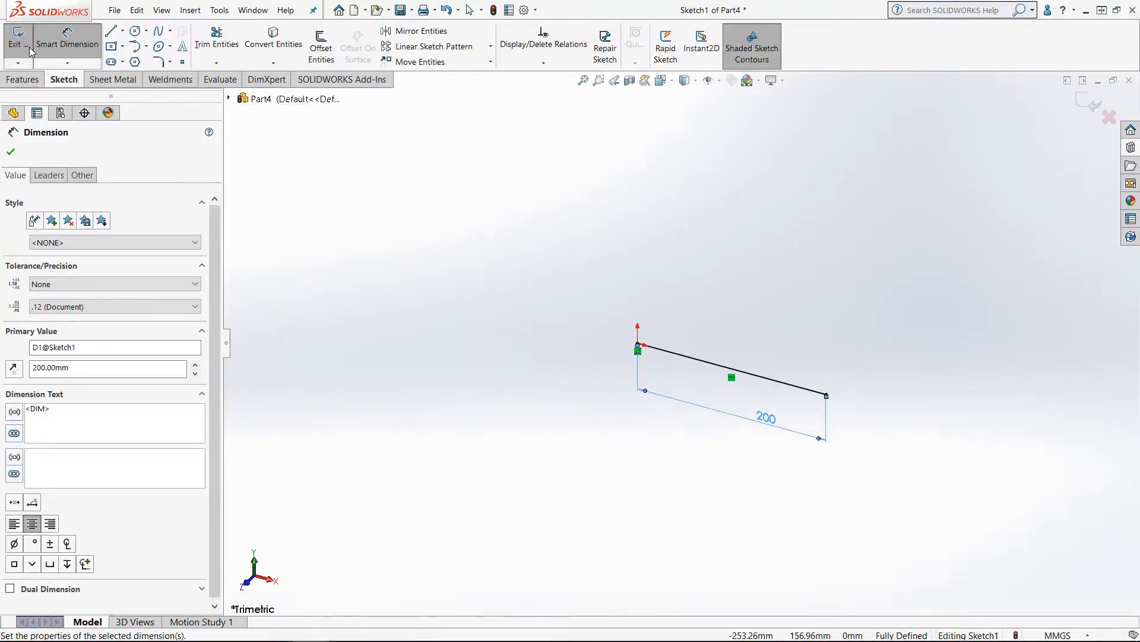
click(23, 48)
Step: Start a structural member on the line, check the available My Standard profile types, and cancel it
click(163, 83)
click(95, 44)
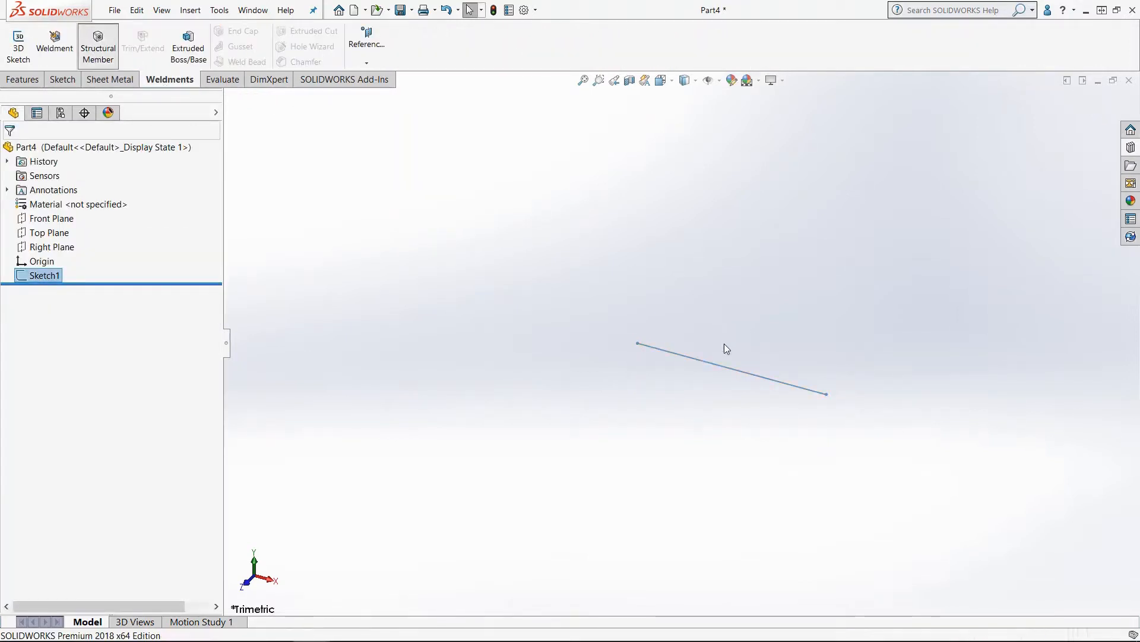
click(720, 366)
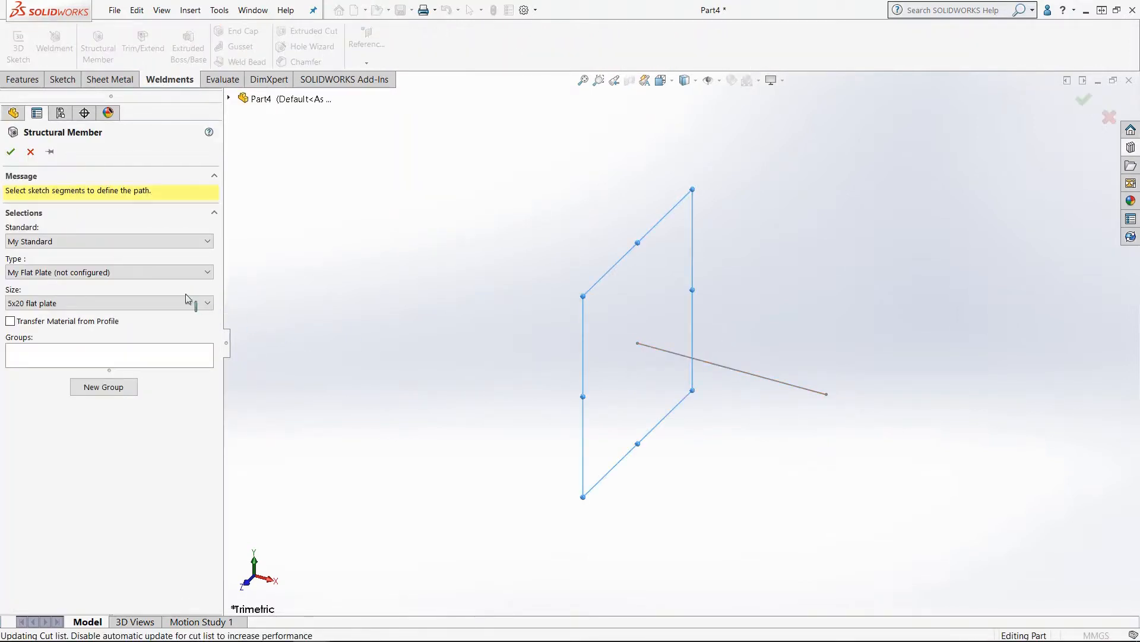
click(73, 283)
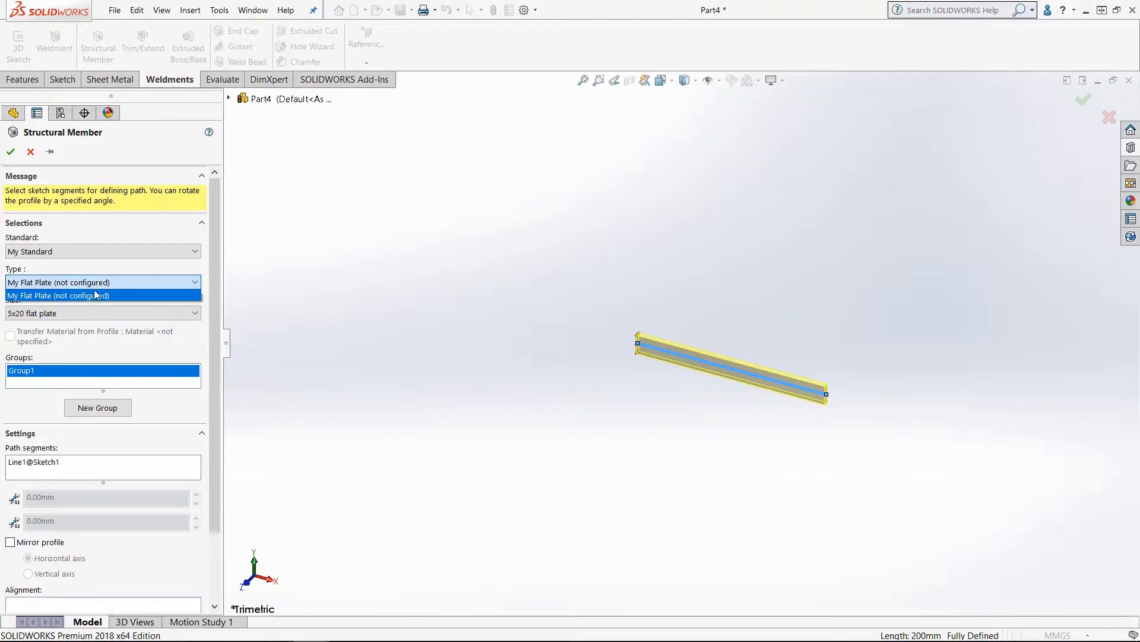
click(31, 153)
click(31, 153)
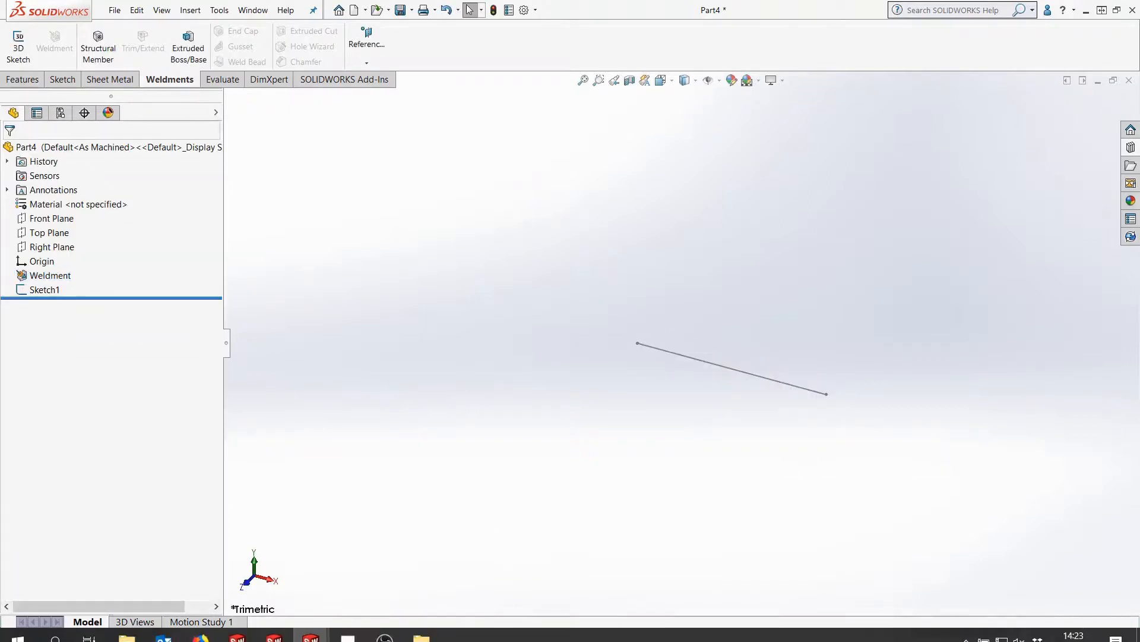
Step: Return to the my flat plate (configured) part and rename its Default configuration to 5x20
click(1098, 81)
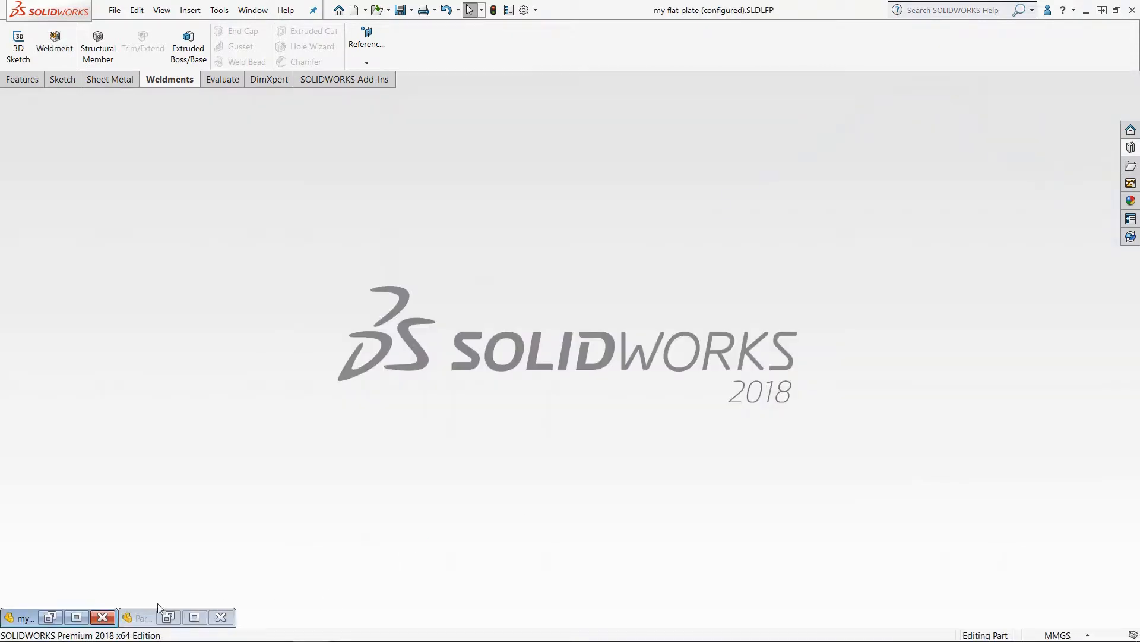
click(76, 617)
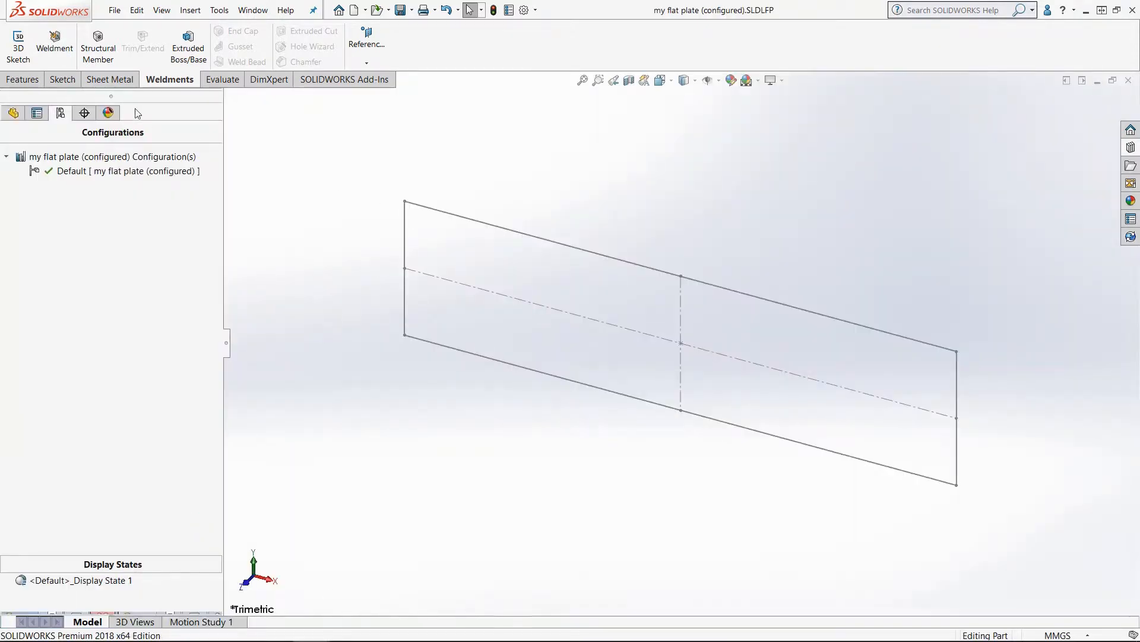
right_click(83, 172)
click(151, 212)
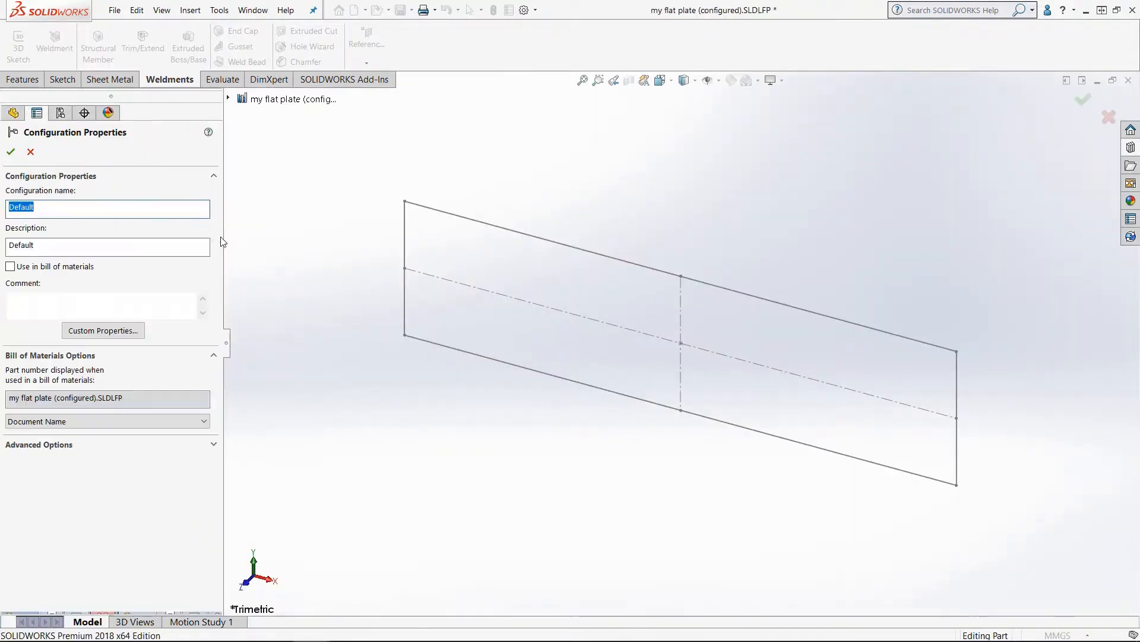
text(5x20)
click(10, 151)
Step: Open Configure Feature for Sketch1 and add a new configuration named 5x10
click(13, 112)
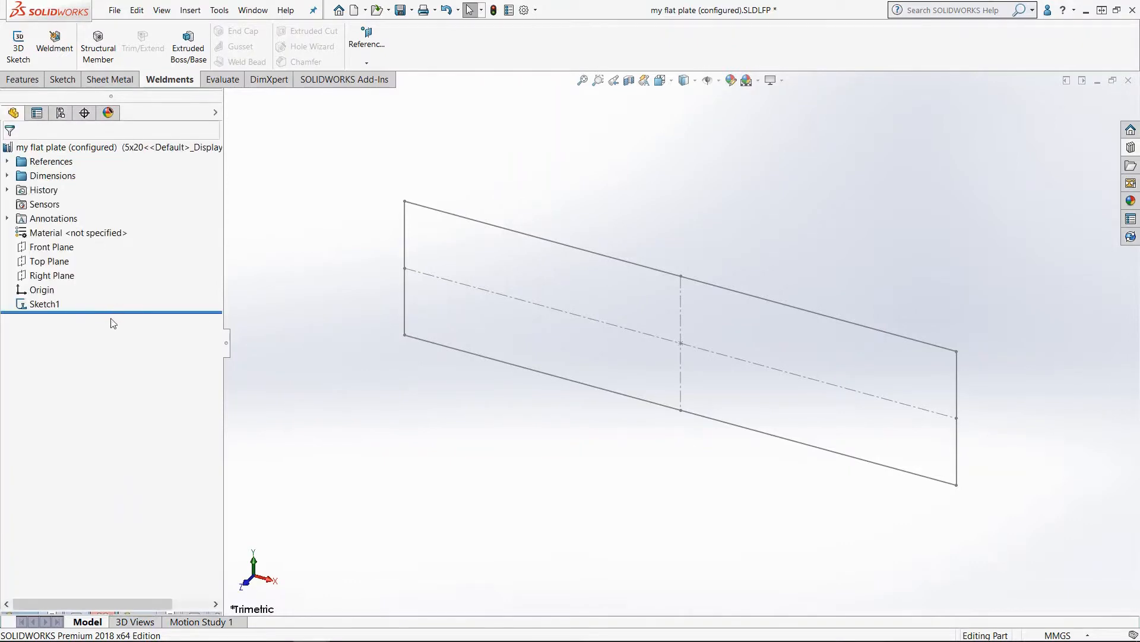
right_click(47, 304)
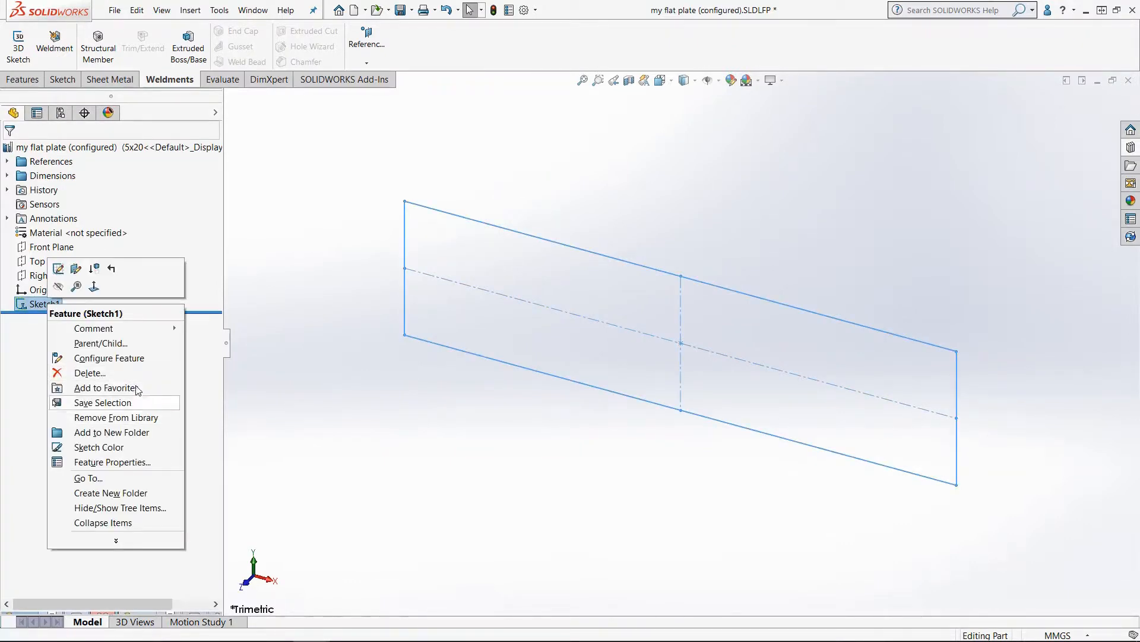
click(101, 358)
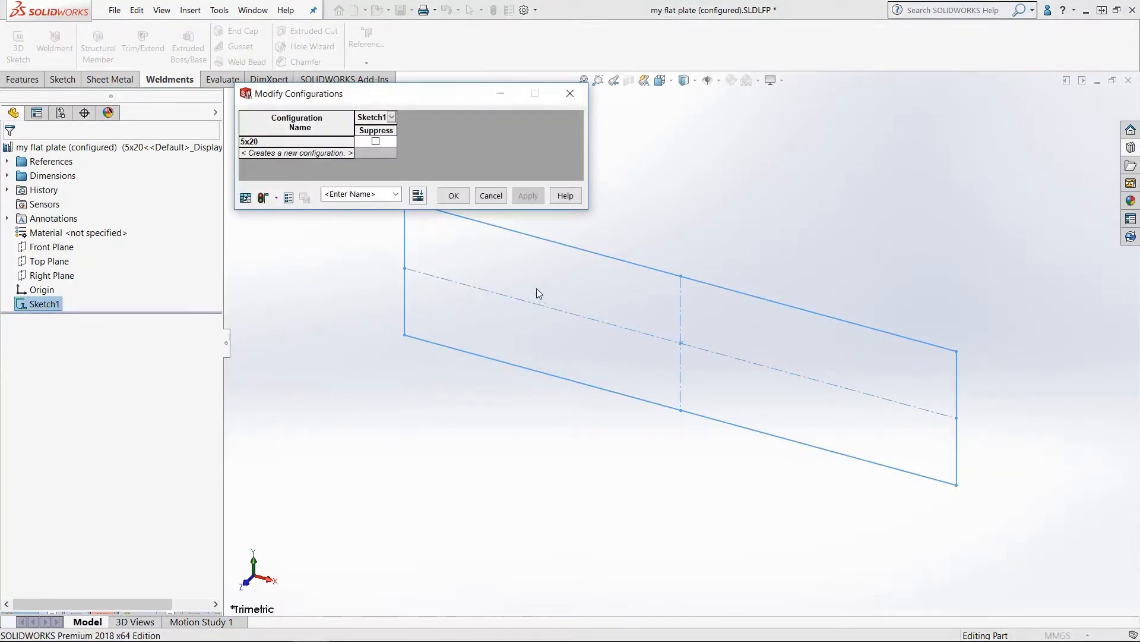
click(312, 153)
text(5)
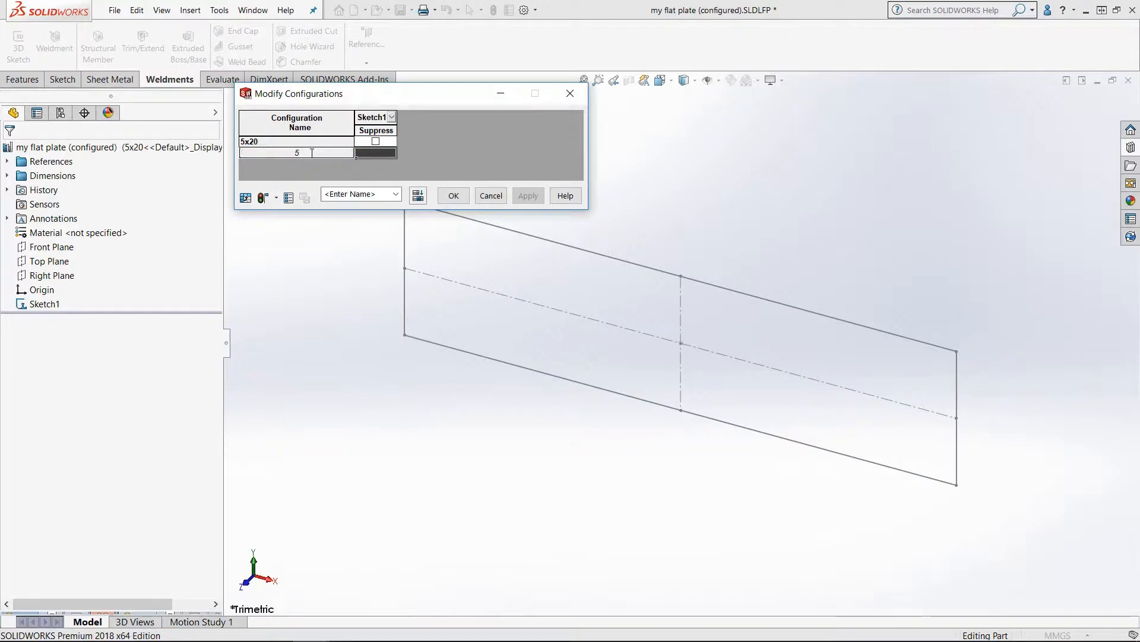
text(x10)
key(Return)
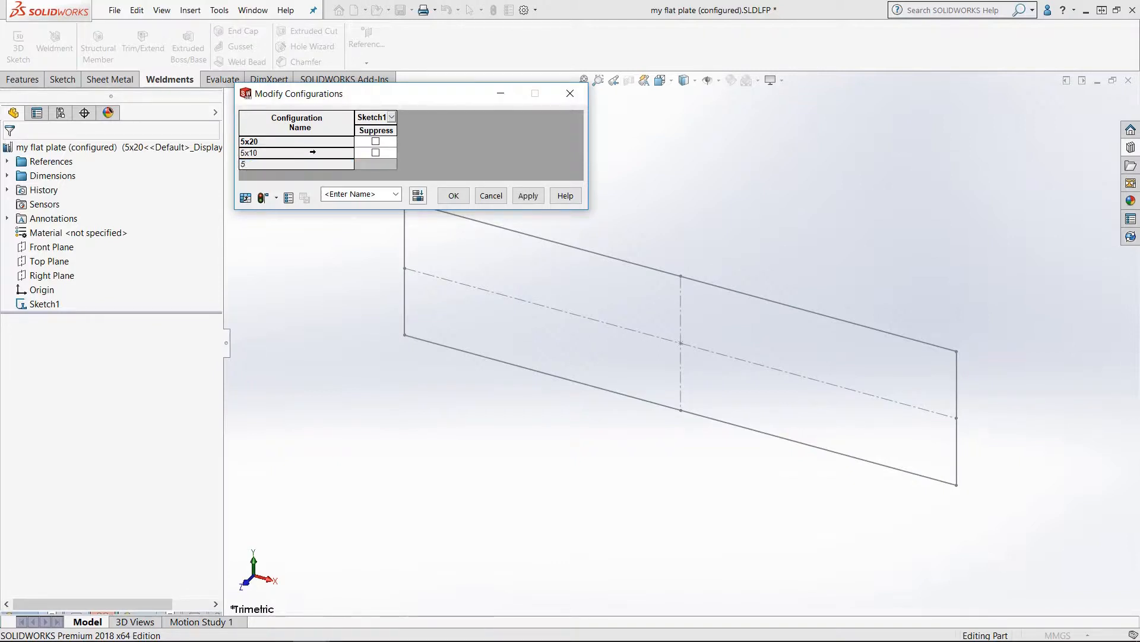
Step: Add three more configurations named 5x30, 5x15 and 5x25 to the configuration table
text(5x30)
key(Return)
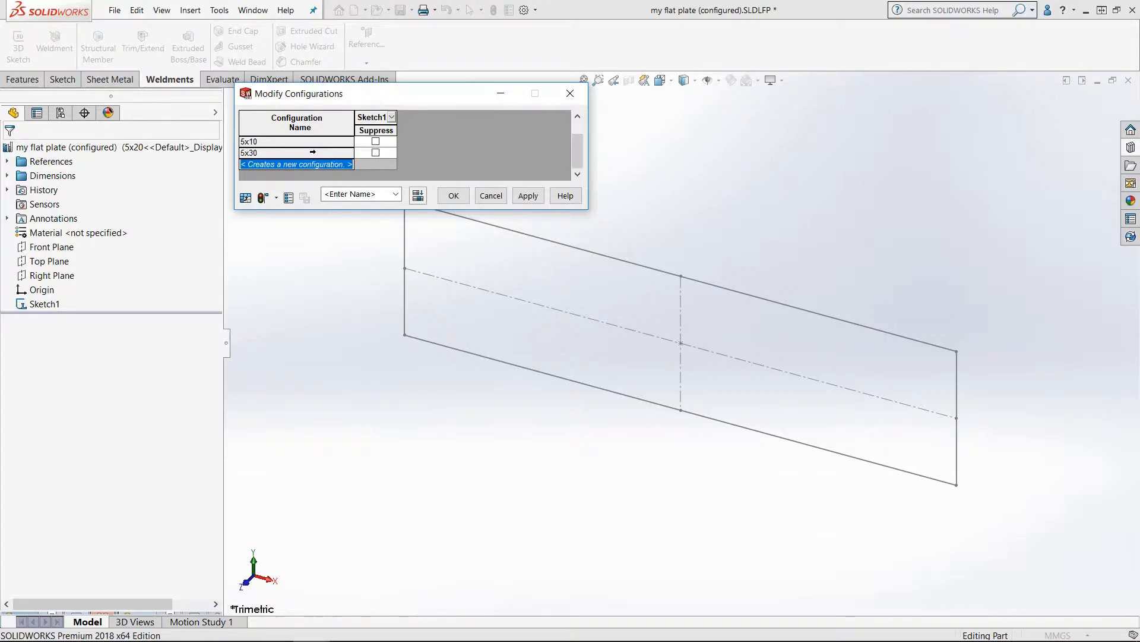
text(5)
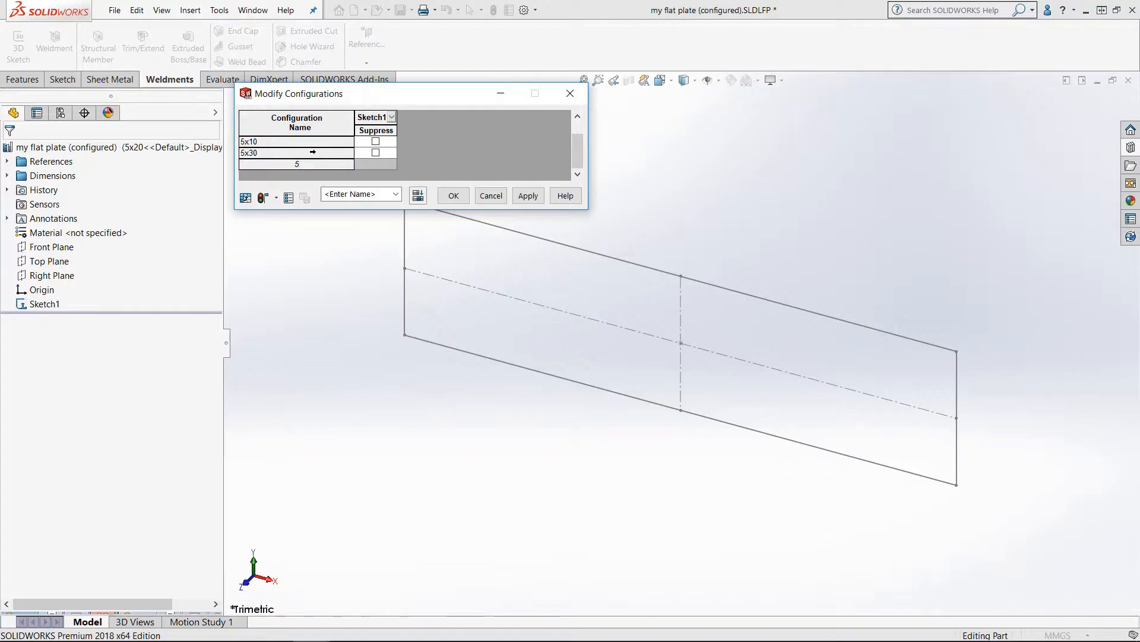
text(x15)
key(Return)
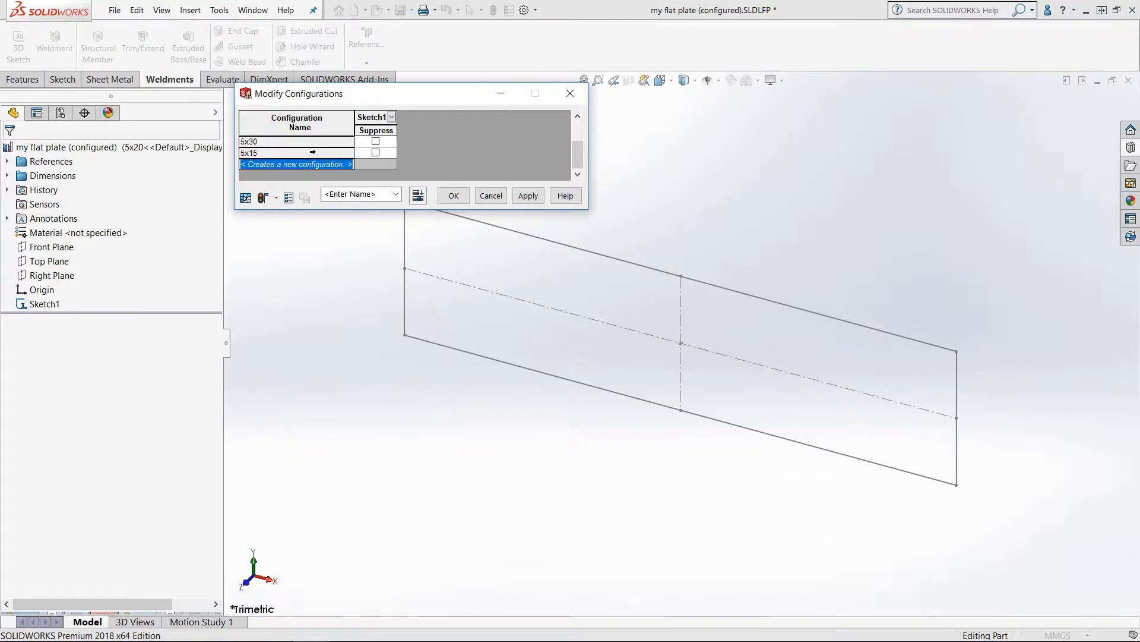
text(5)
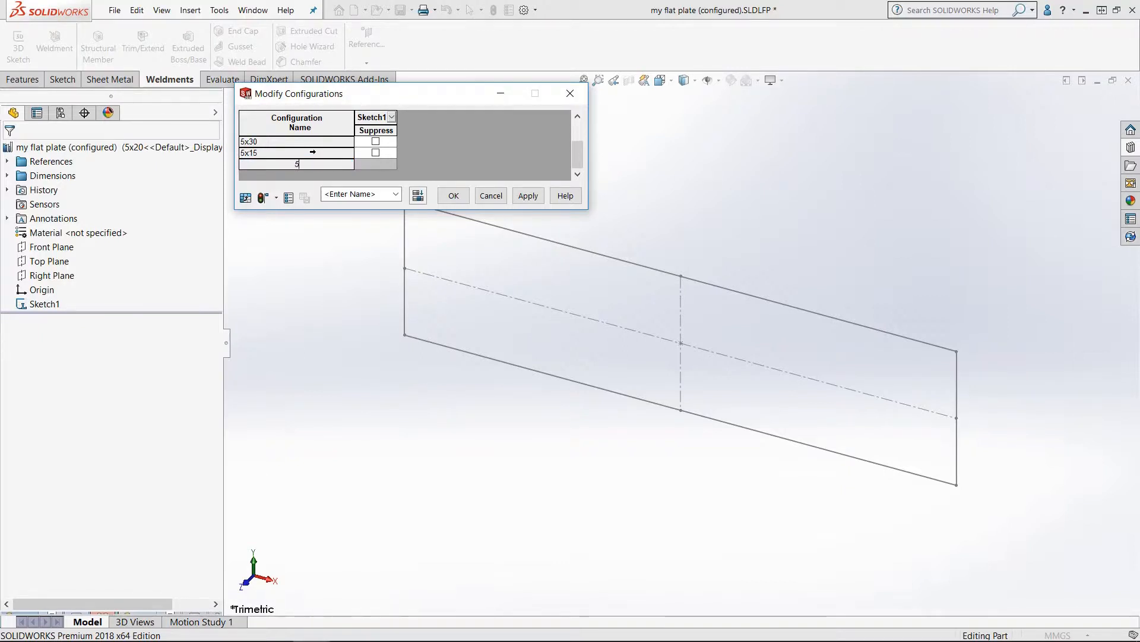
text(x25)
key(Return)
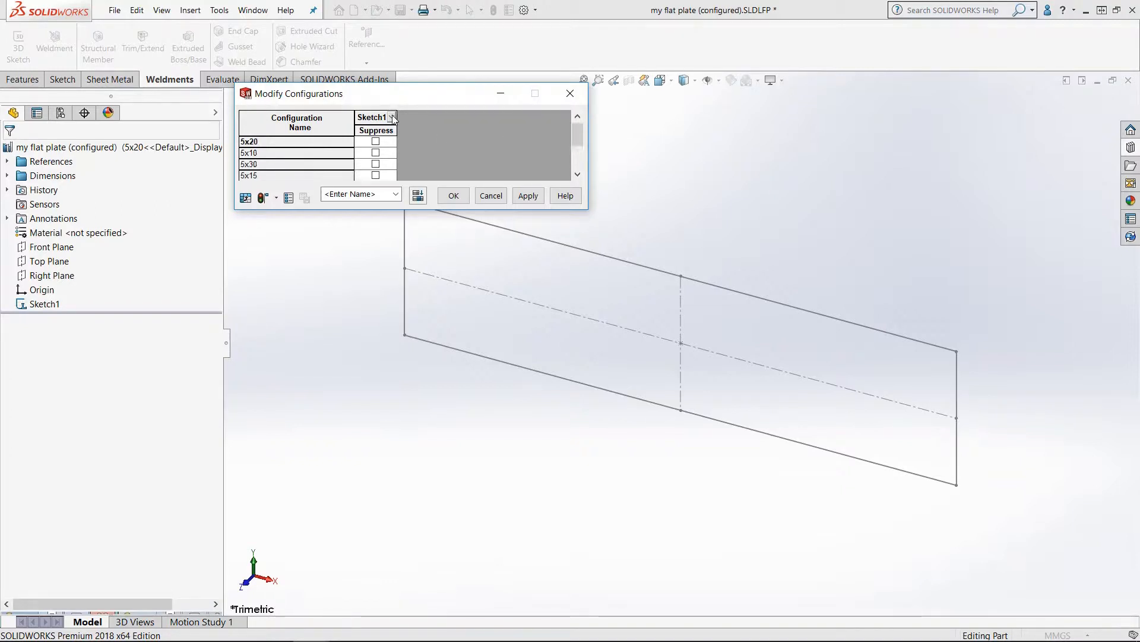
Step: Add the sketch dimensions D1 and D2 as columns in the Modify Configurations table and enlarge the dialog
click(392, 117)
click(403, 129)
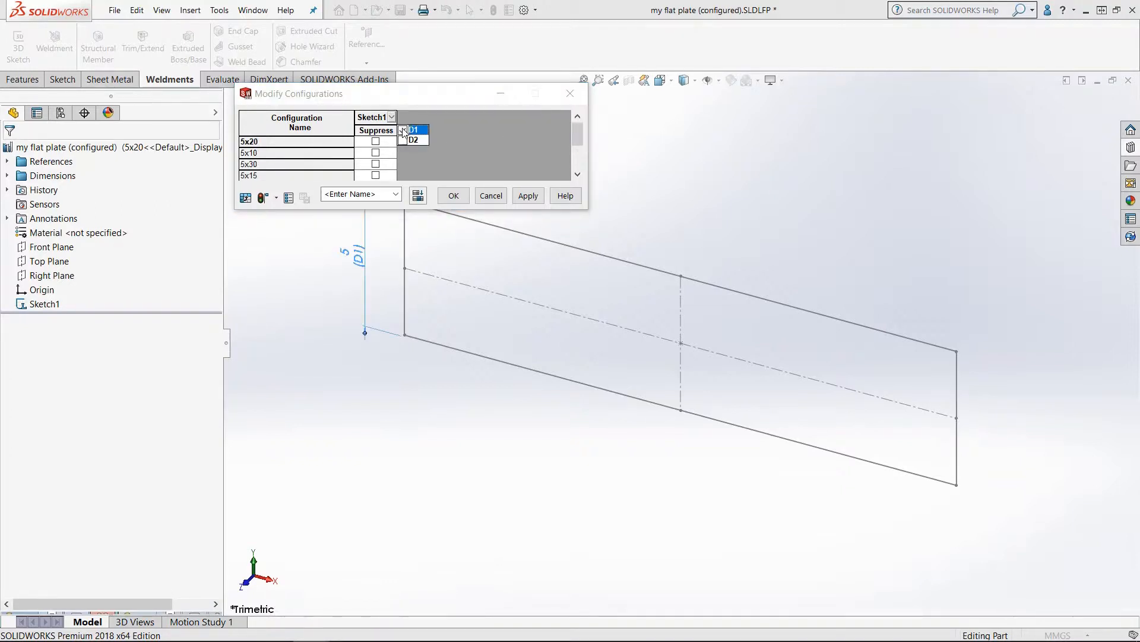
click(403, 140)
click(518, 164)
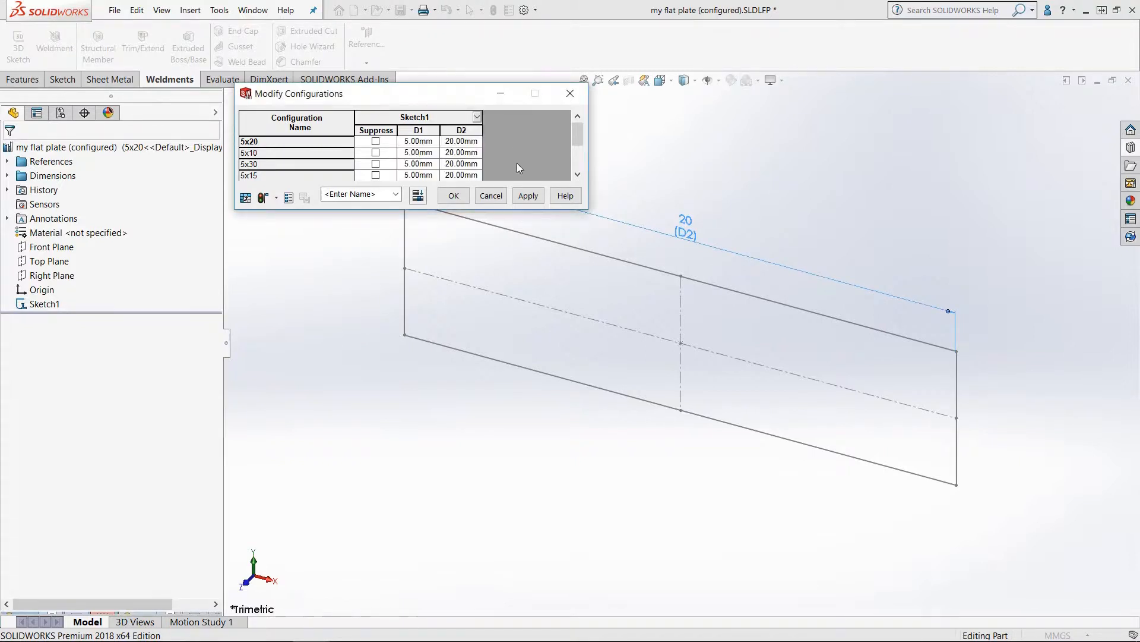
drag(554, 211, 553, 267)
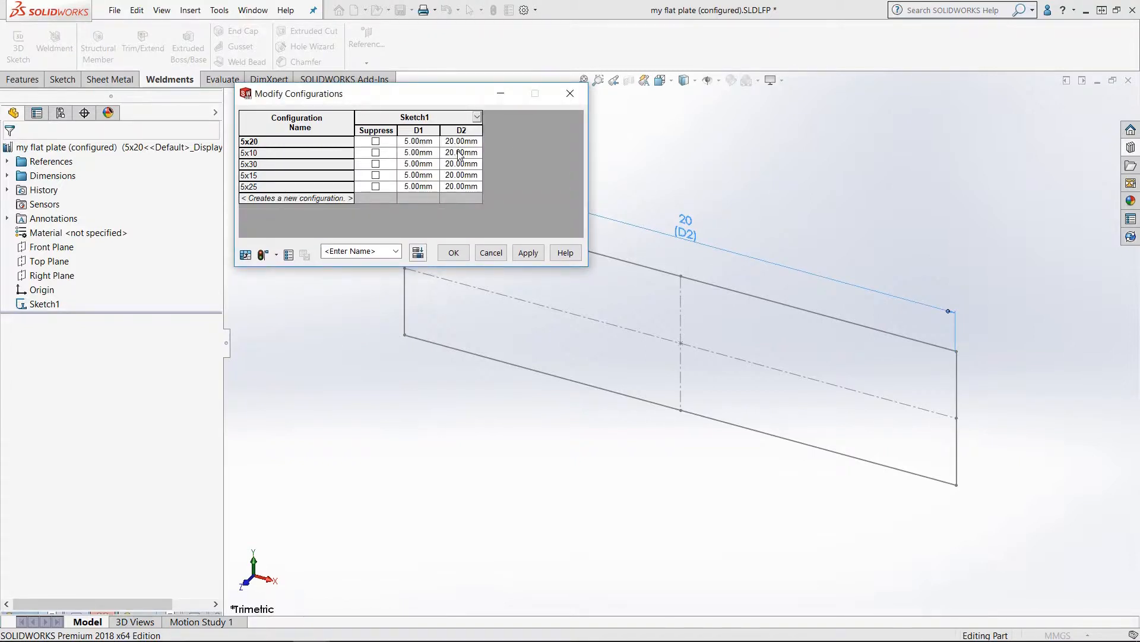
Step: Set D2 to 10, 30, 15 and 25 mm for configurations 5x10, 5x30, 5x15 and 5x25, then apply and close
click(461, 153)
text(10)
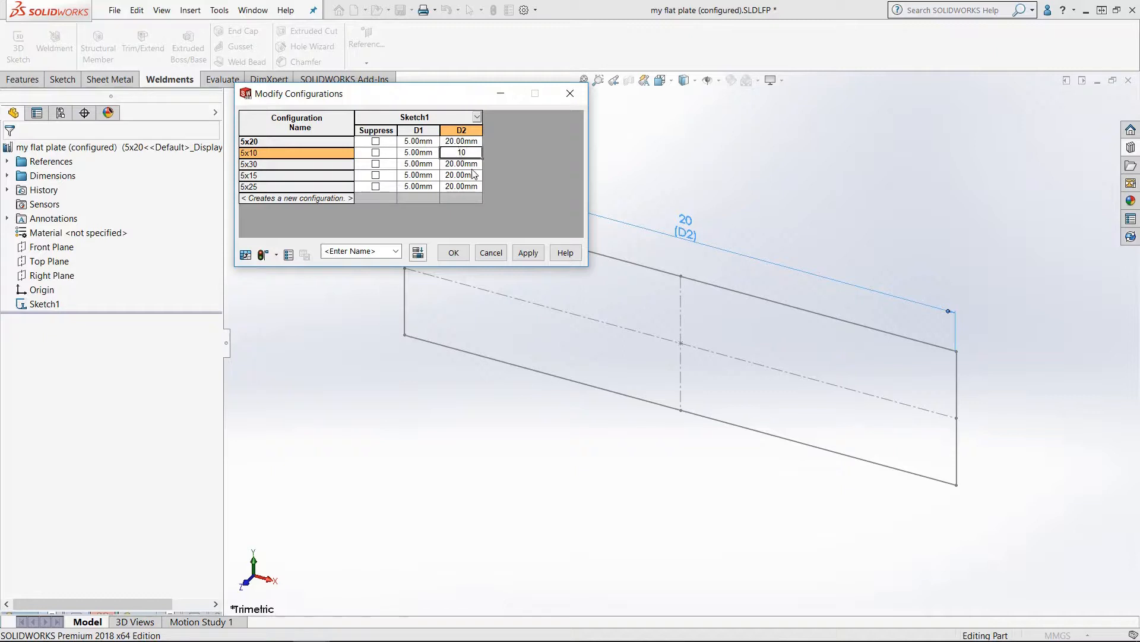
click(470, 164)
text(30)
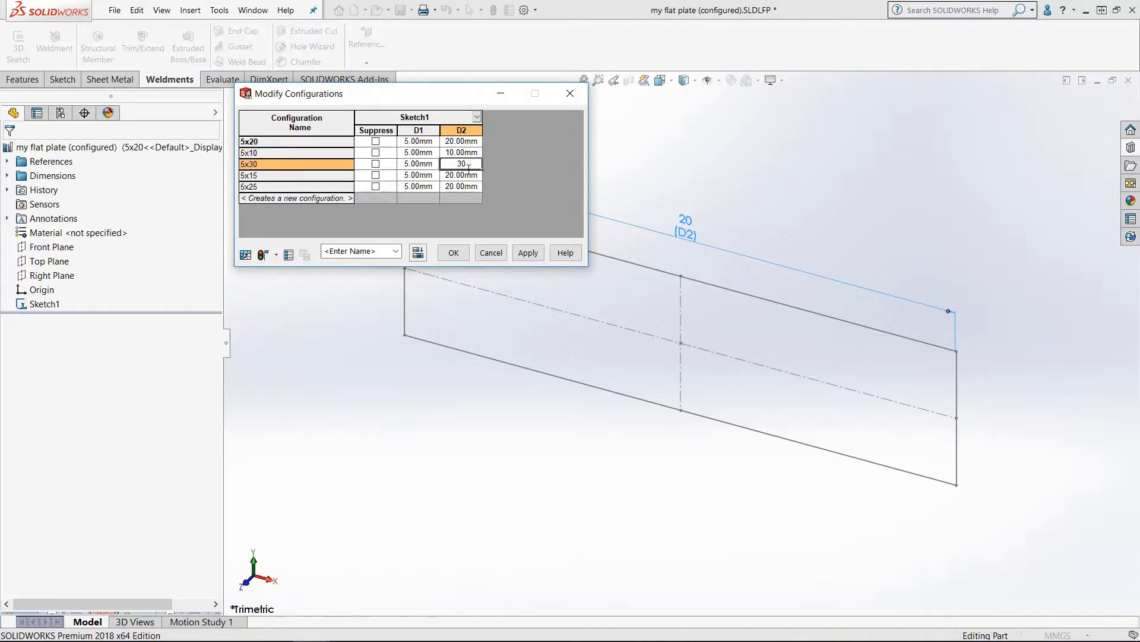
click(470, 175)
text(15)
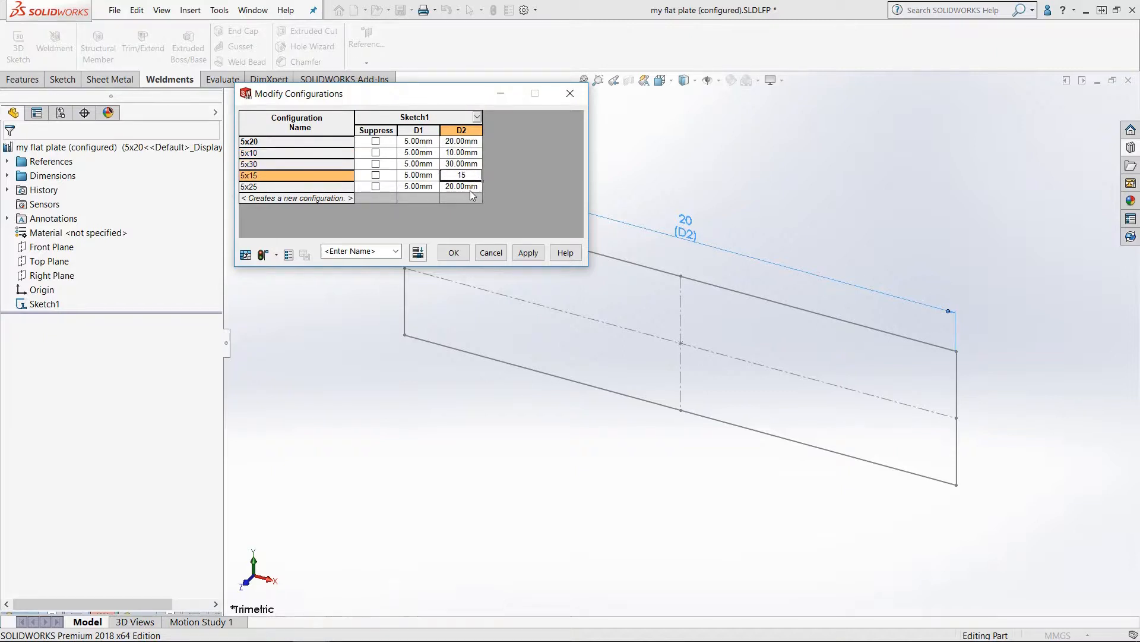
click(473, 190)
text(25)
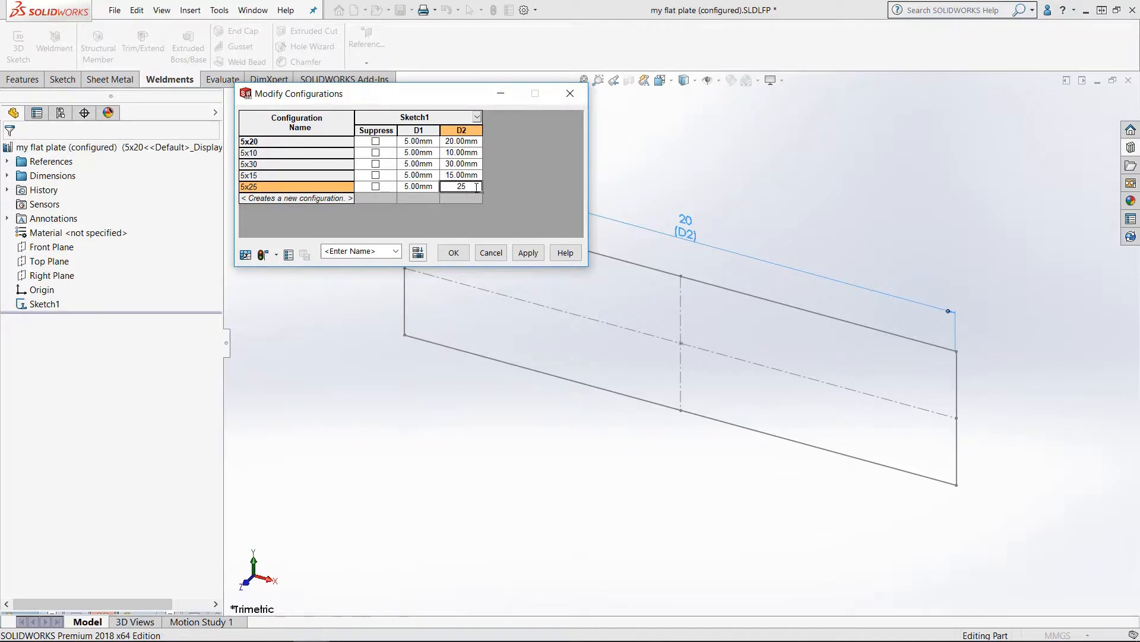
click(528, 253)
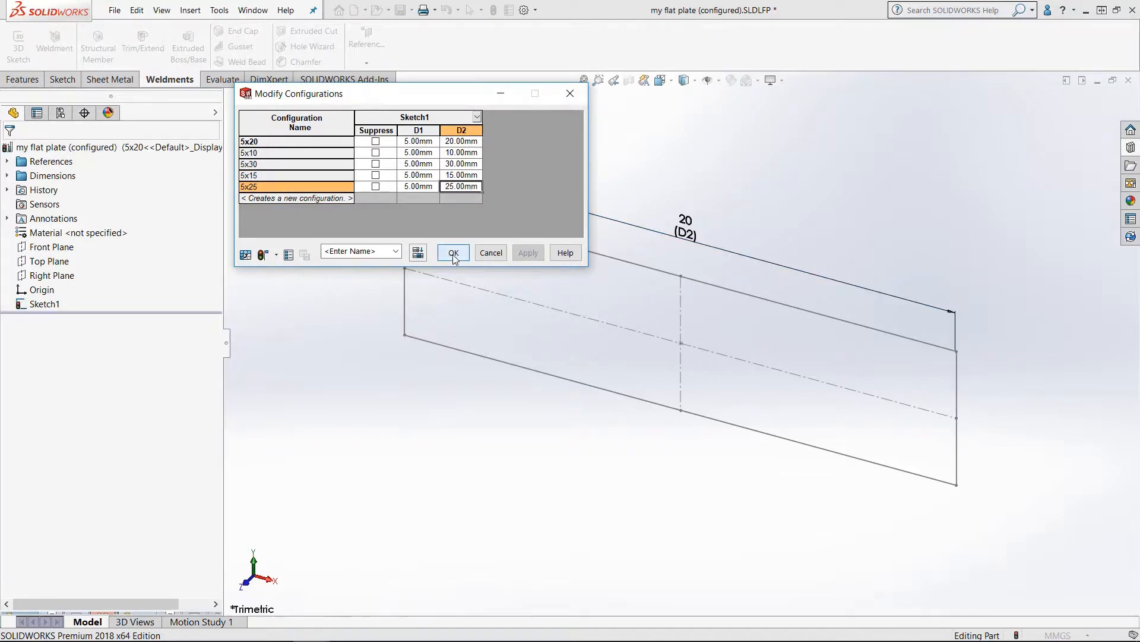
click(453, 253)
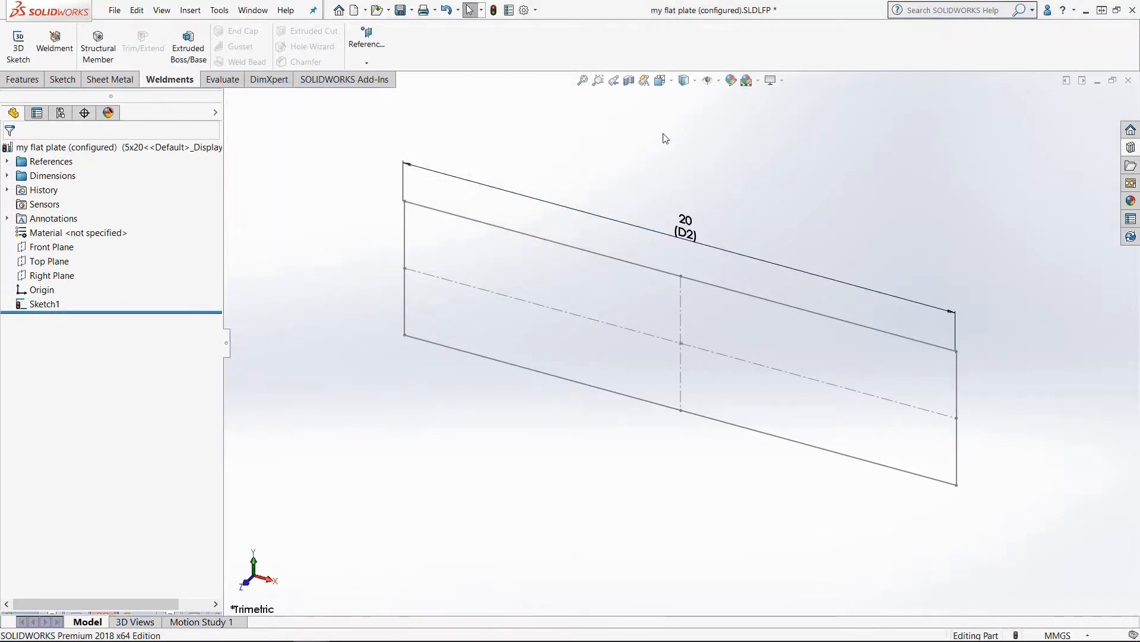
Step: Review the part's configurations list, then switch back to the Part4 document with the line
click(60, 113)
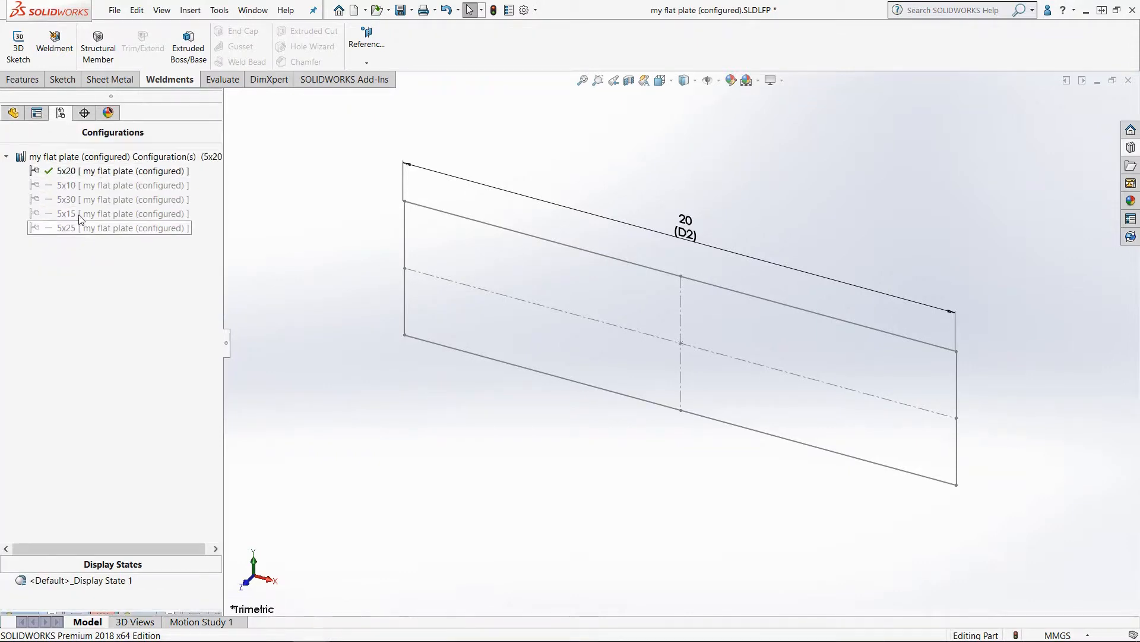
click(13, 112)
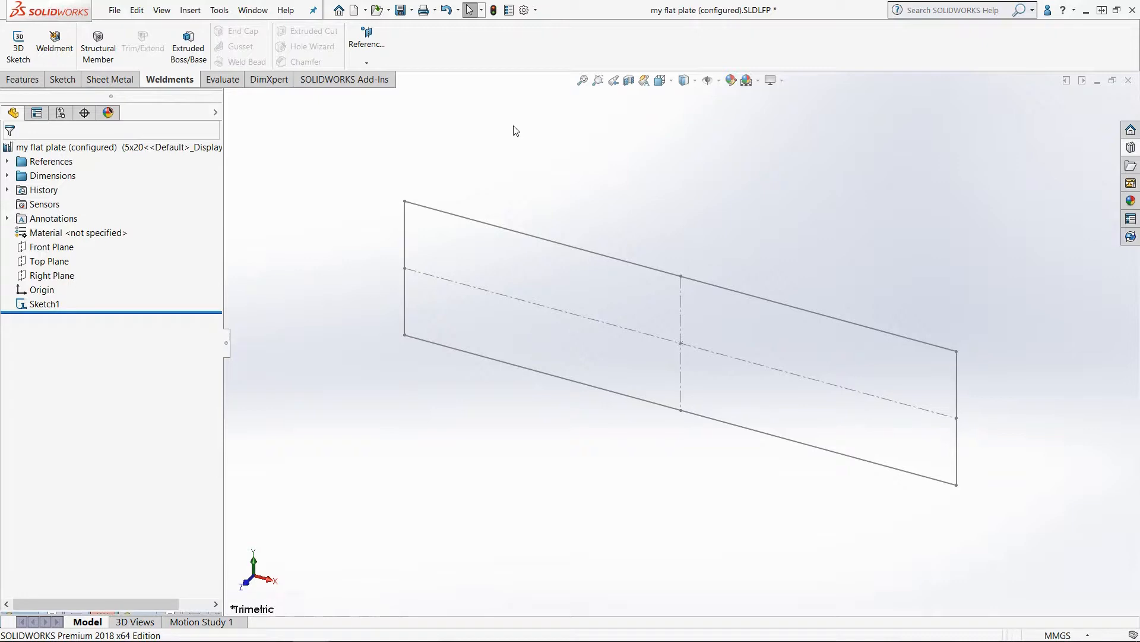
click(1097, 80)
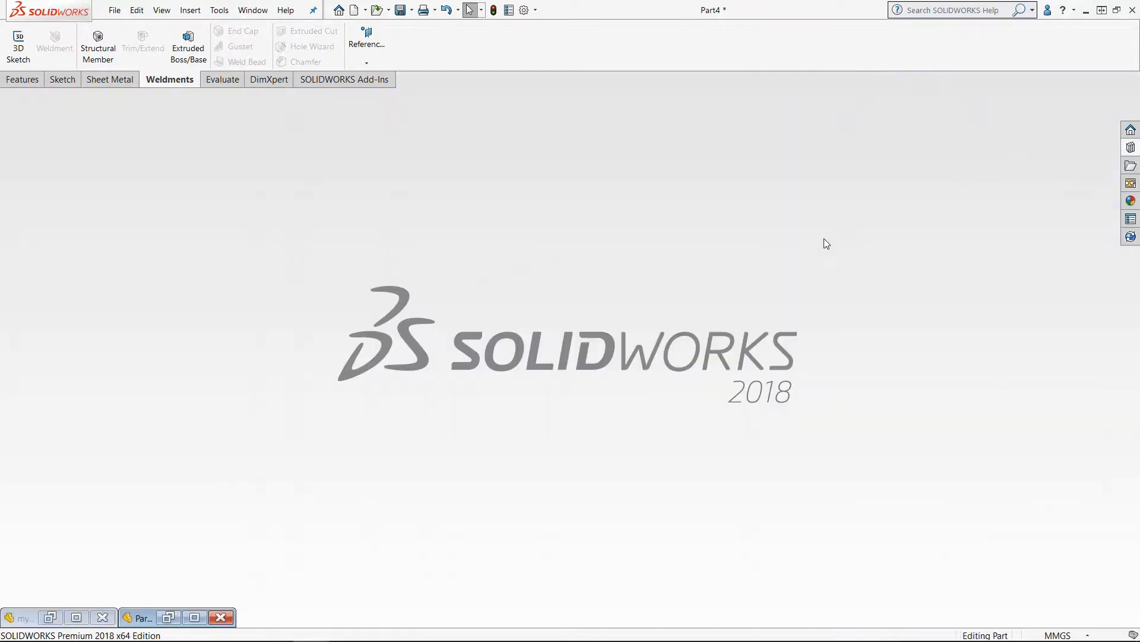
click(194, 617)
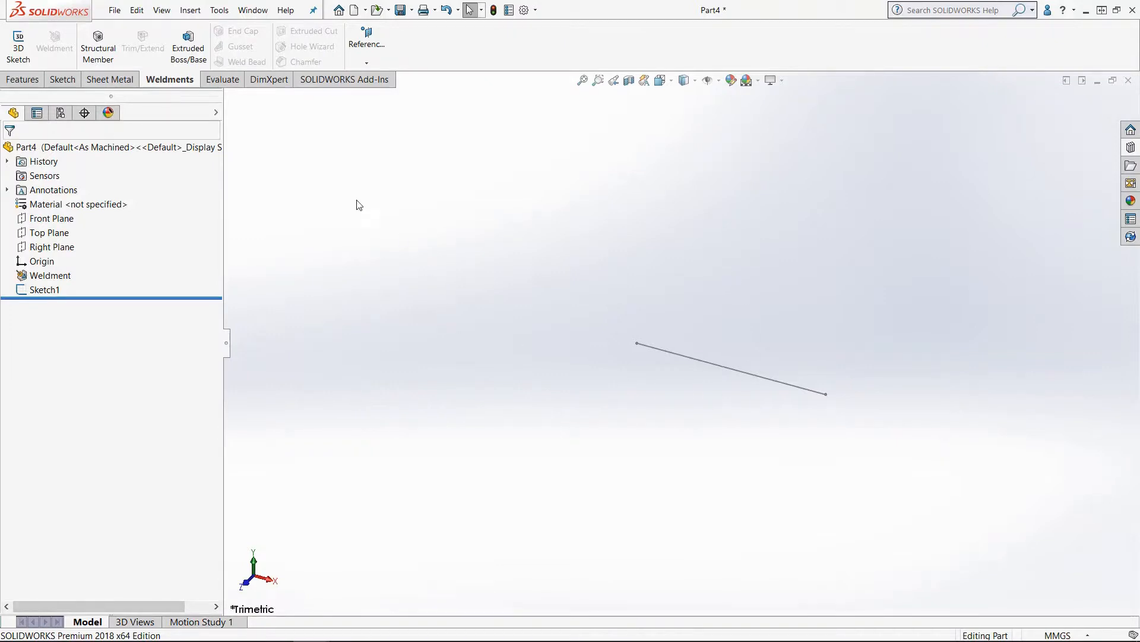
Step: Insert a structural member on the line using the my flat plate (configured) profile at size 5x30
click(98, 47)
click(668, 351)
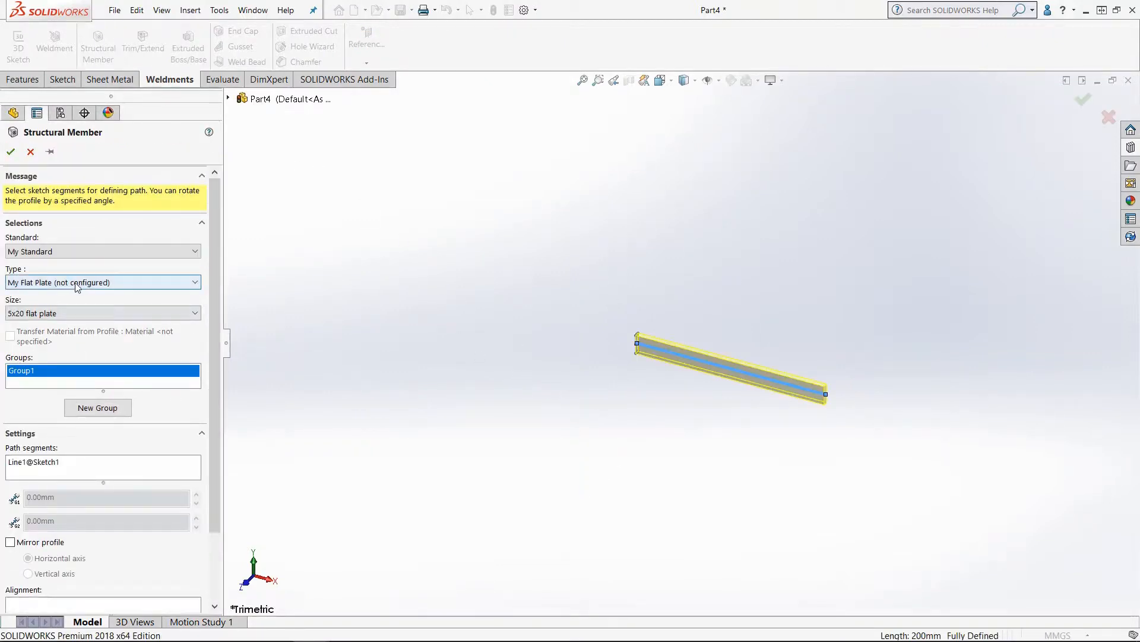
click(127, 285)
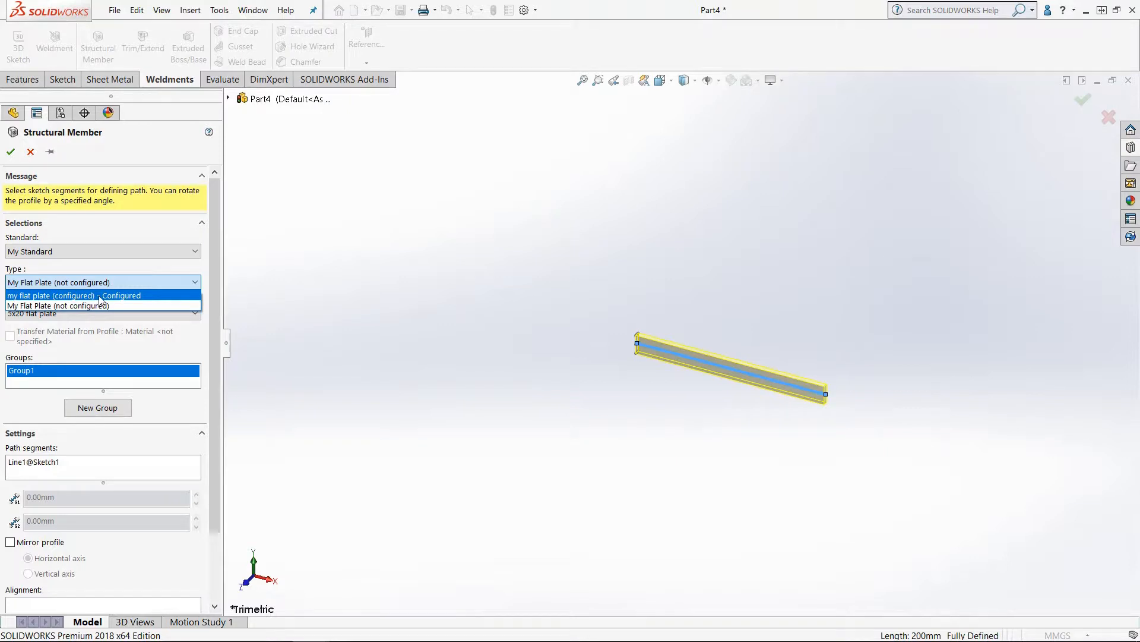
click(137, 295)
click(101, 311)
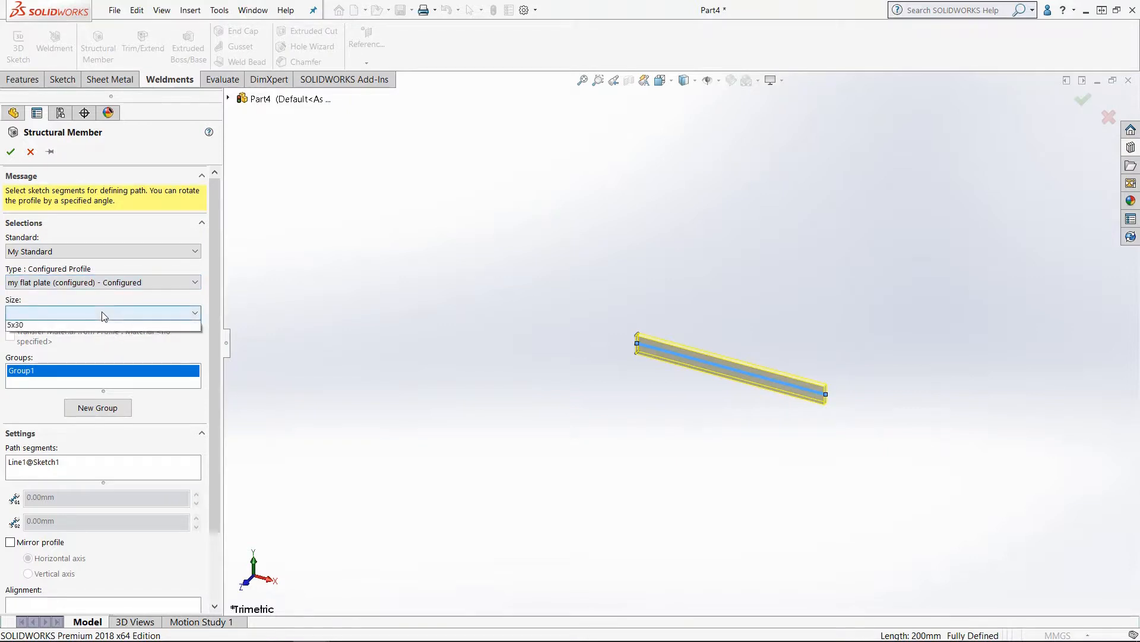
click(82, 327)
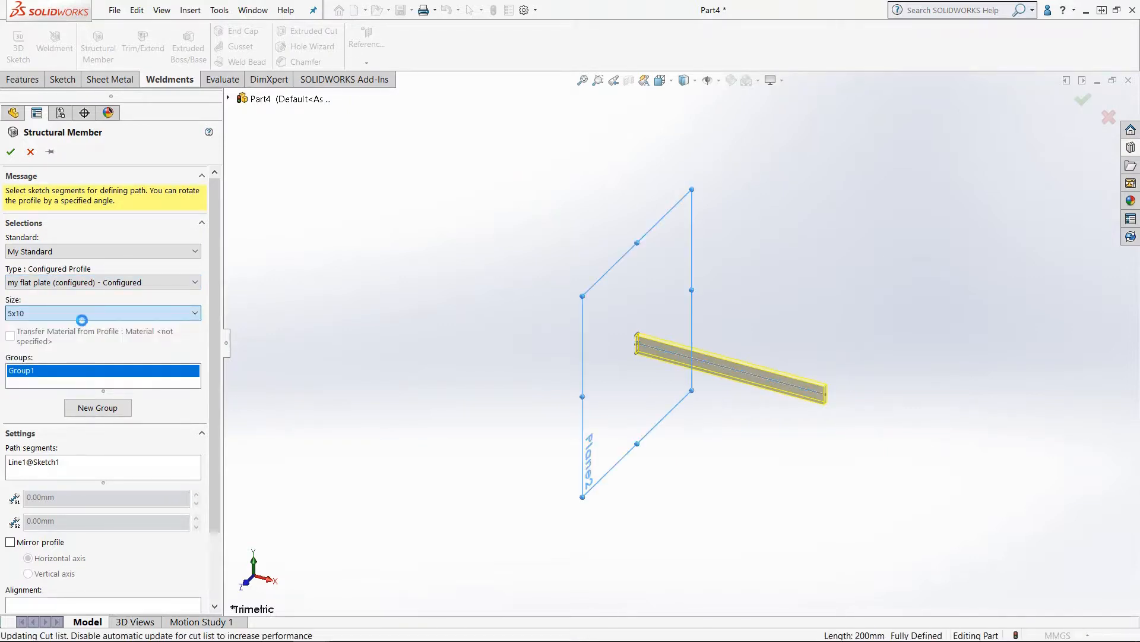
click(95, 303)
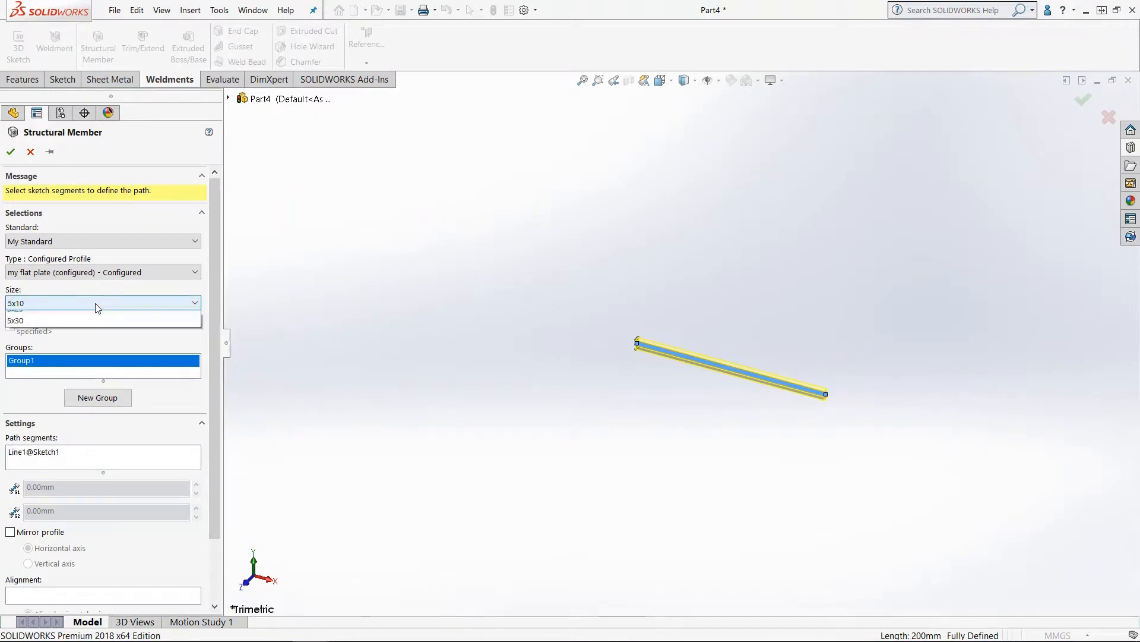
click(34, 364)
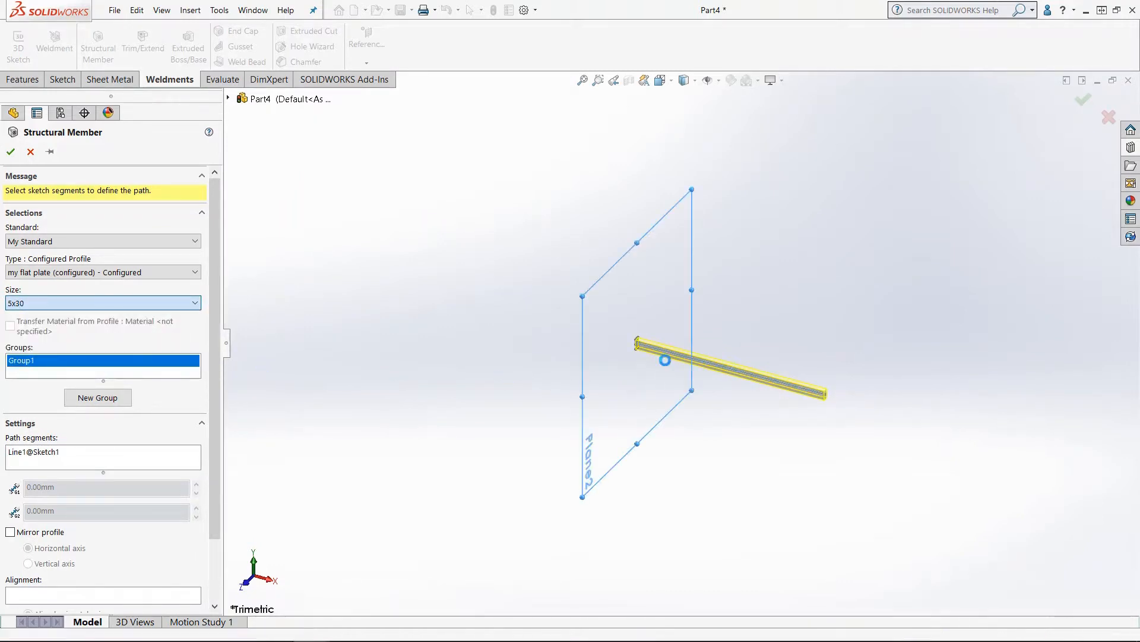
click(11, 152)
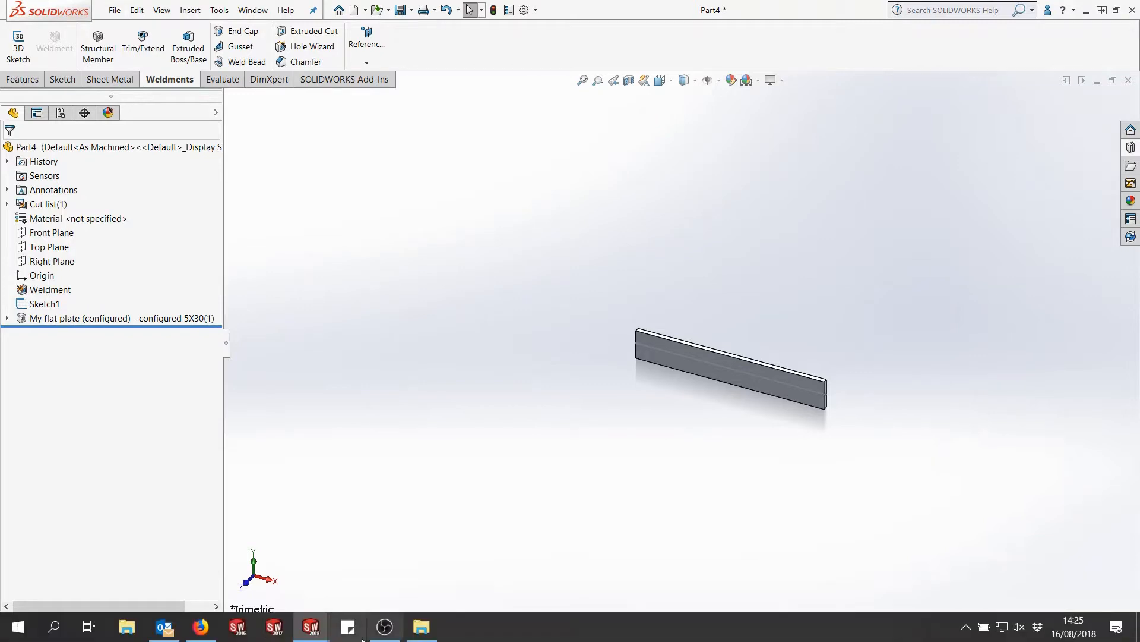
Step: Switch to File Explorer and examine the Weldments\My Standard profile folders and files
click(421, 630)
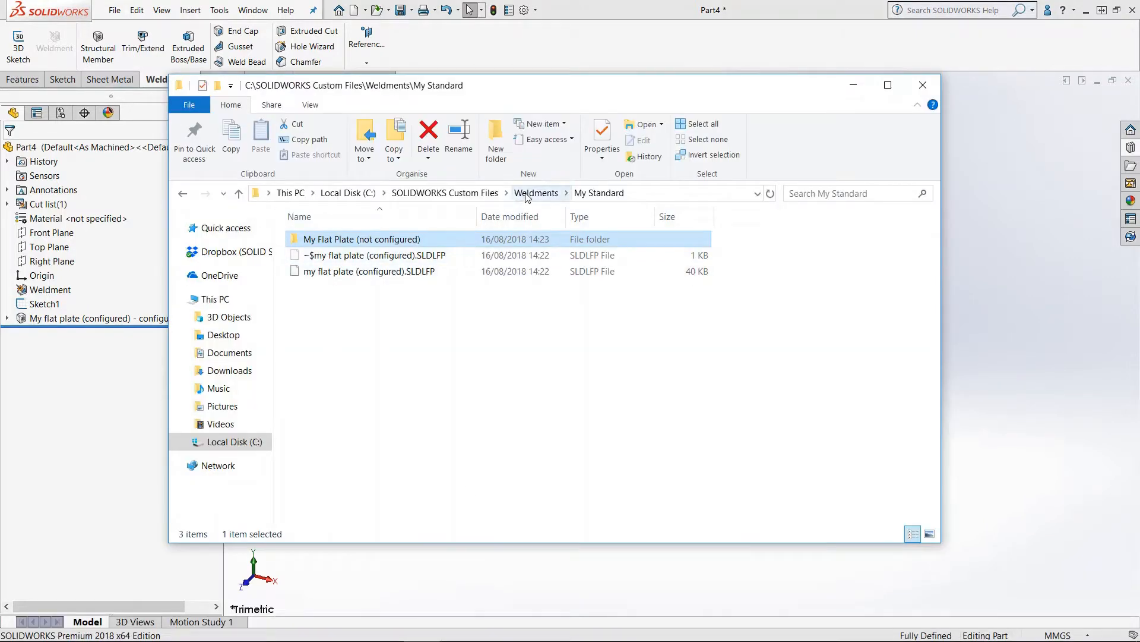
click(535, 192)
click(445, 193)
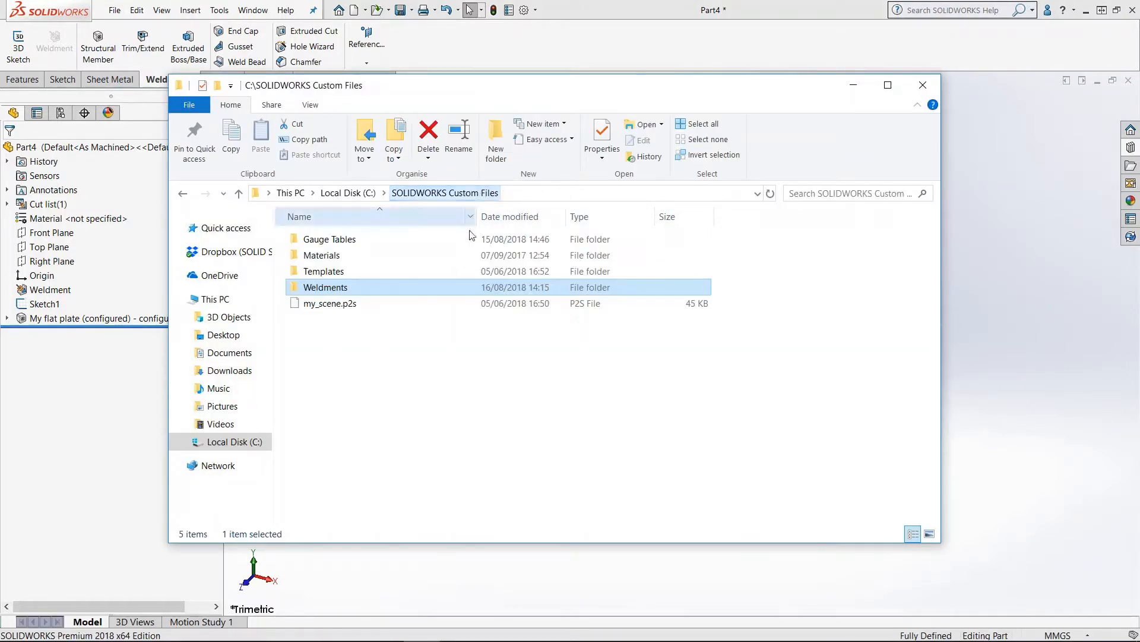
double_click(337, 289)
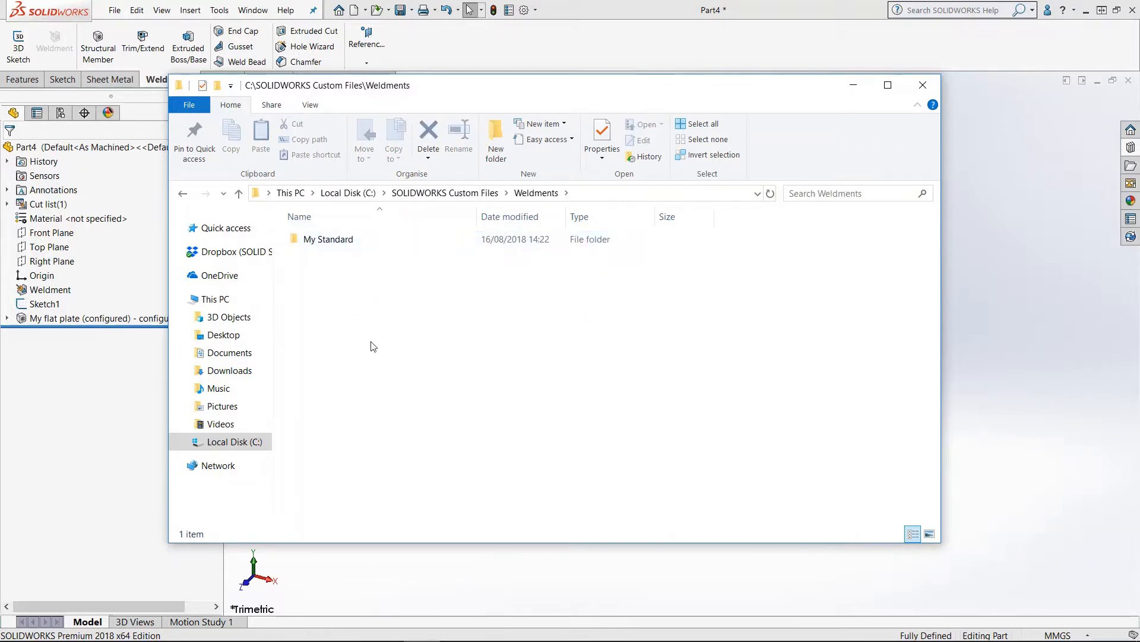
double_click(357, 242)
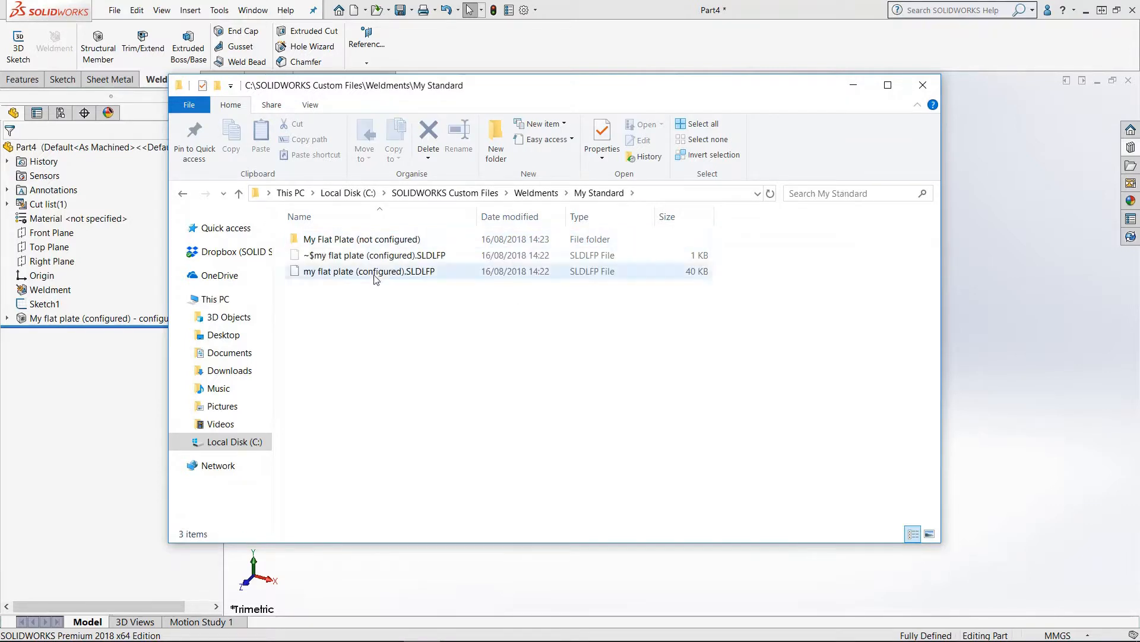
click(339, 243)
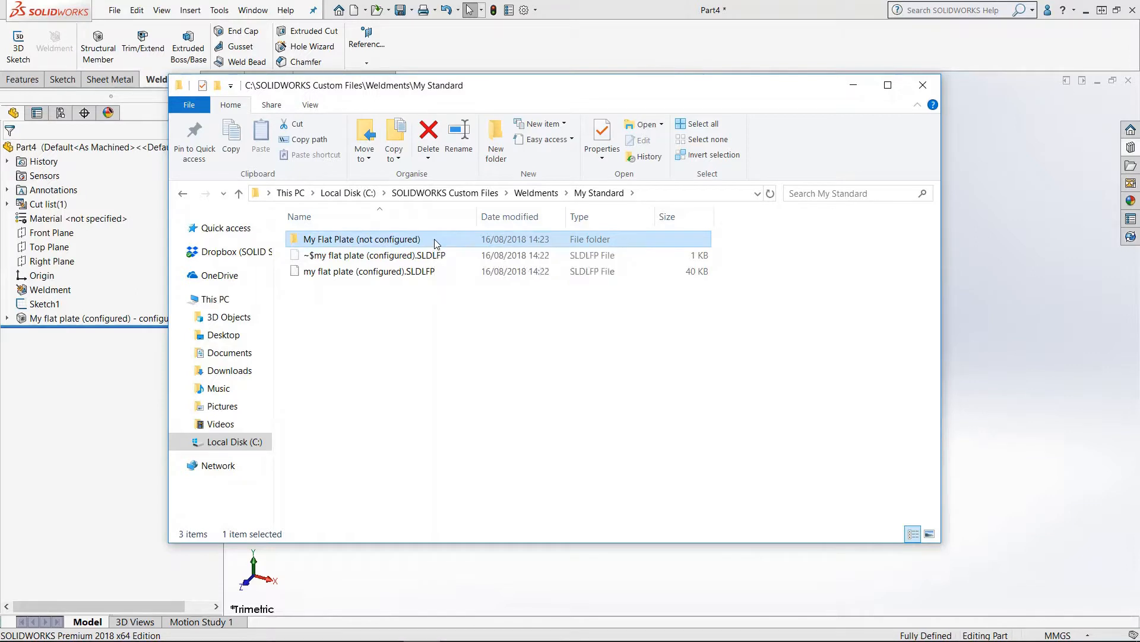
double_click(434, 240)
click(355, 254)
click(359, 271)
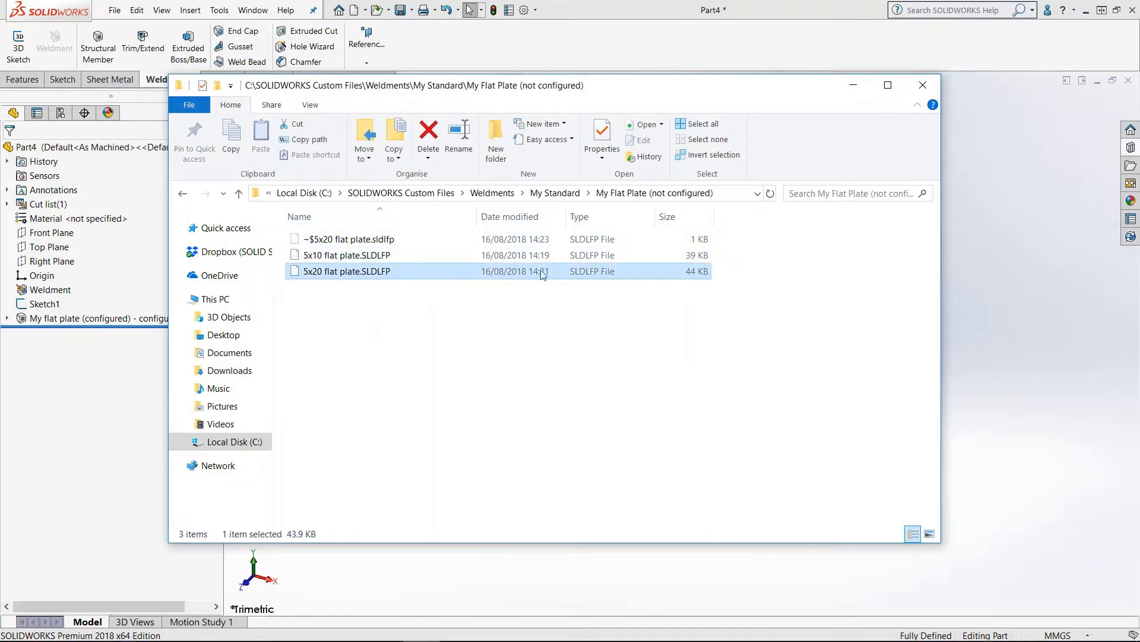
click(568, 196)
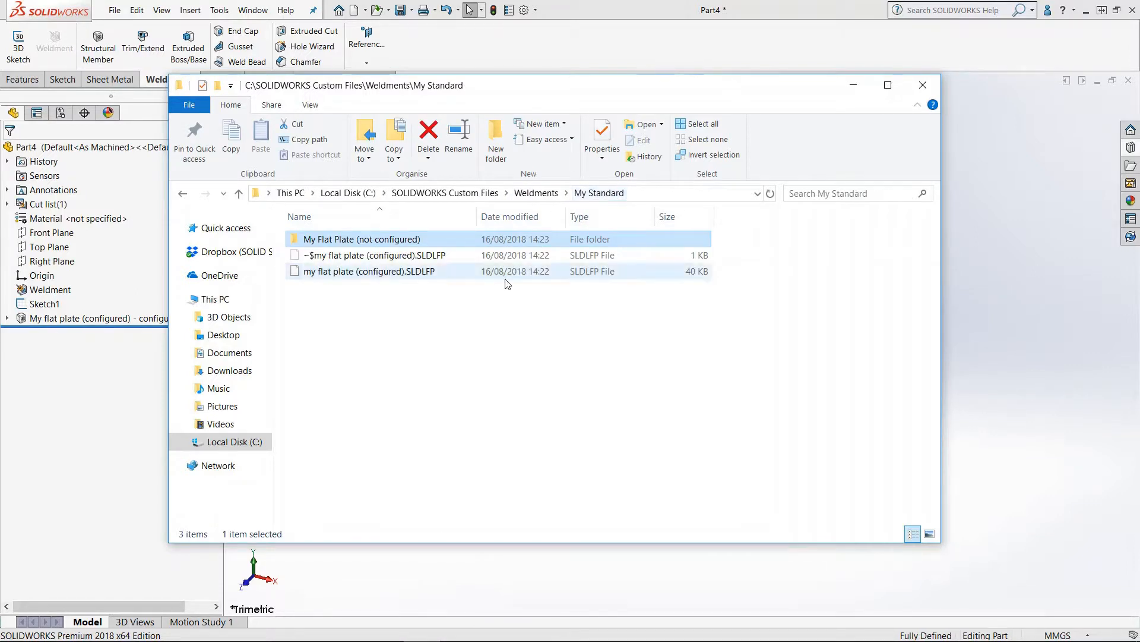
click(367, 275)
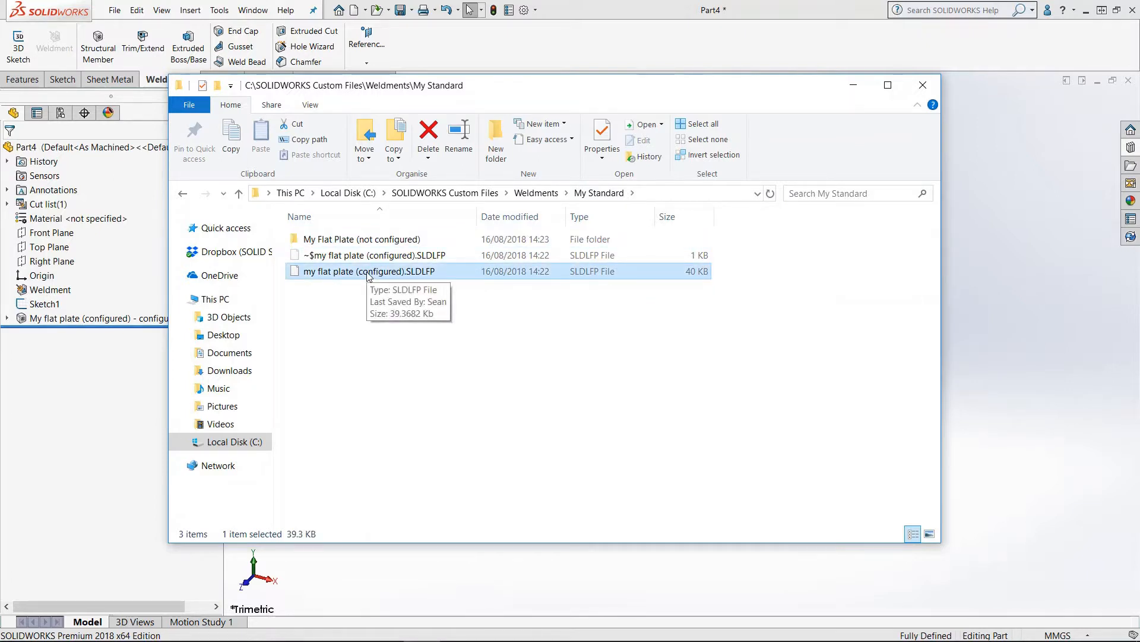
click(484, 351)
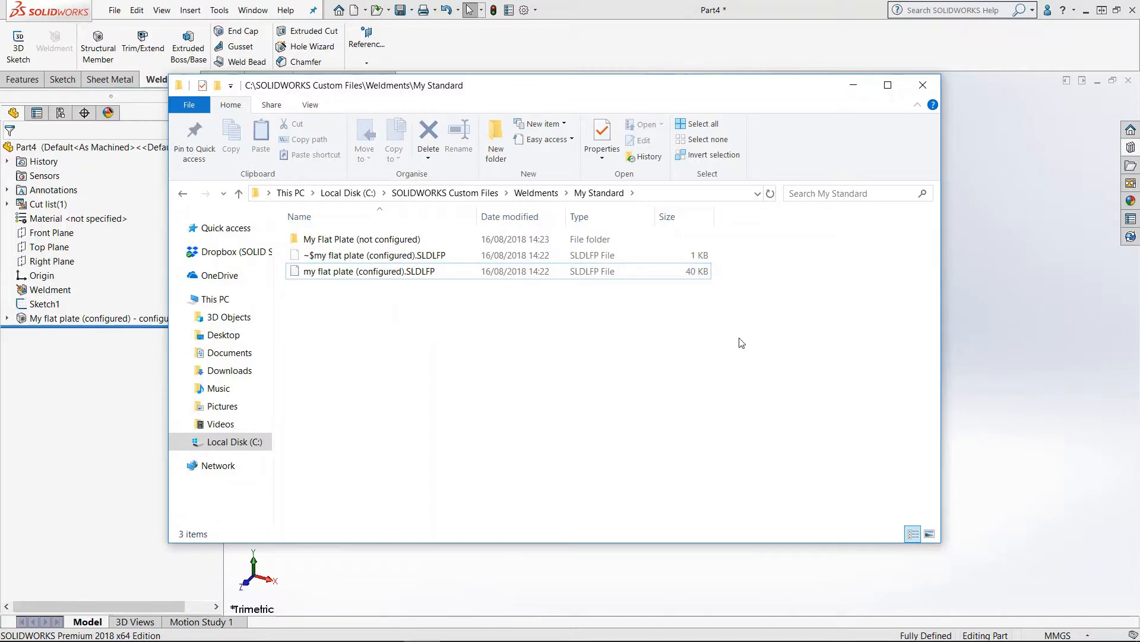
click(989, 266)
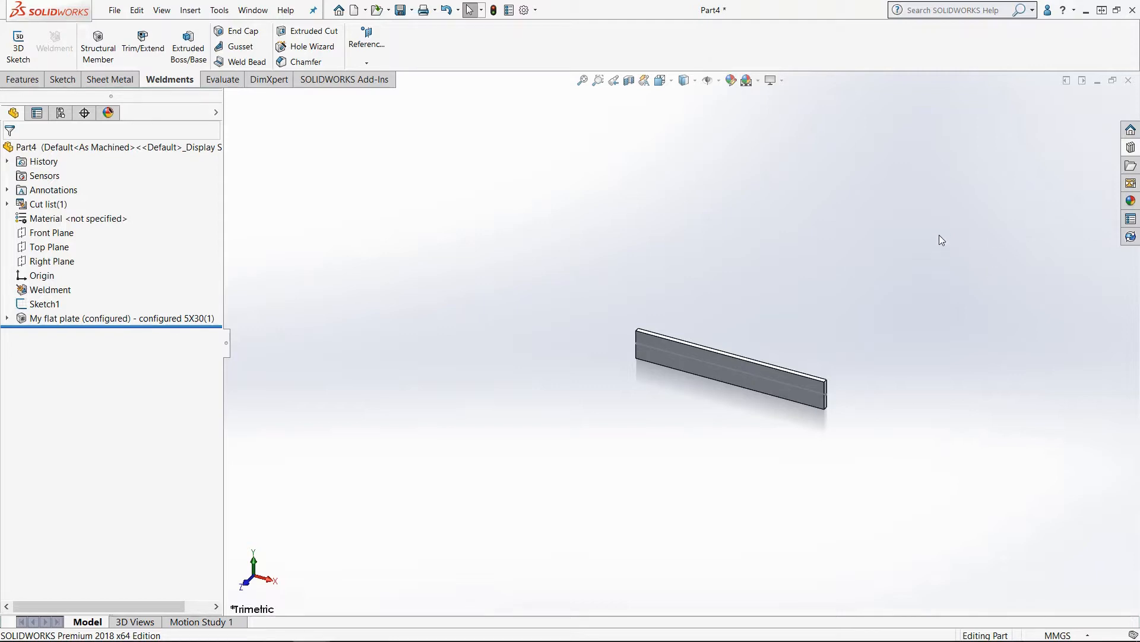
Step: Download the ISO weldment profiles ZIP from the Design Library's SOLIDWORKS Content into the Weldments custom folder
click(1132, 148)
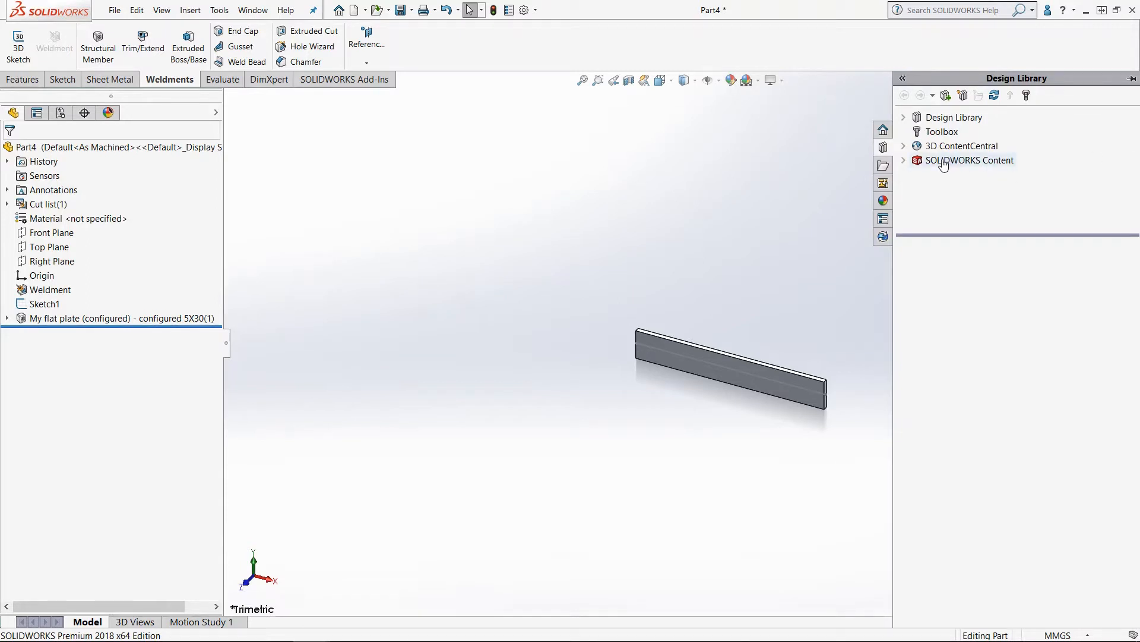
click(904, 160)
double_click(948, 161)
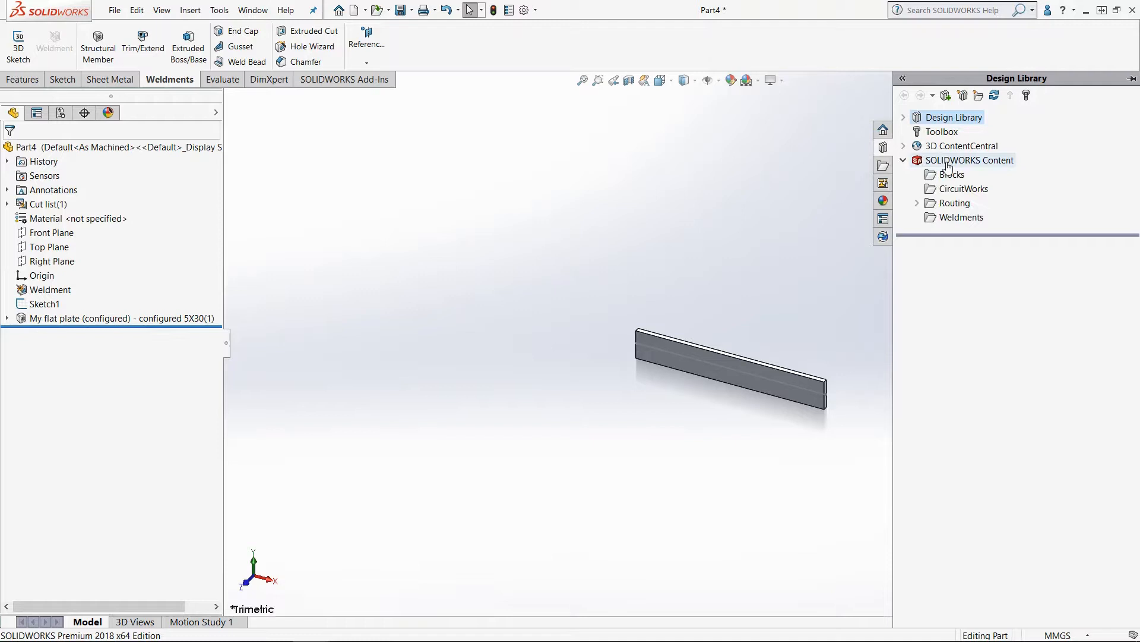
click(961, 218)
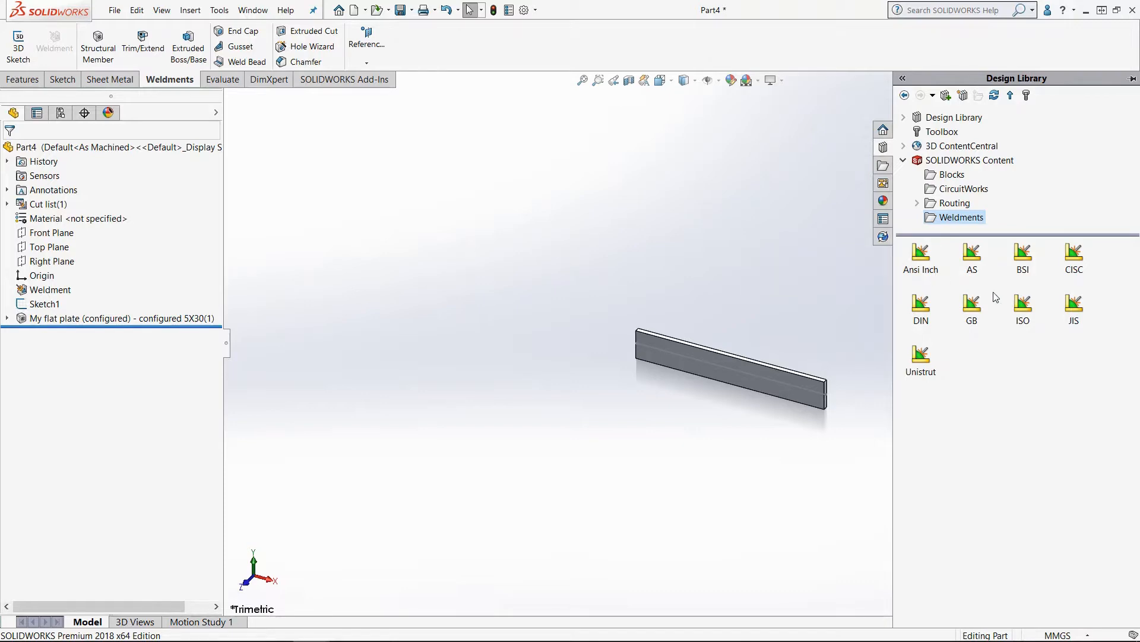
ctrl+click(1024, 307)
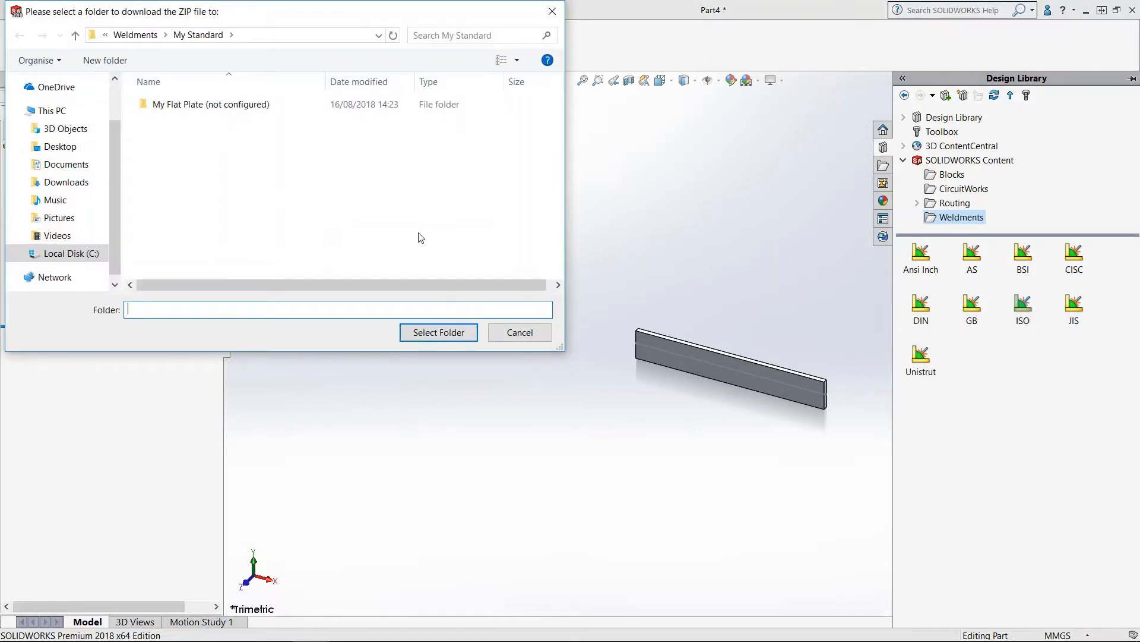
click(142, 35)
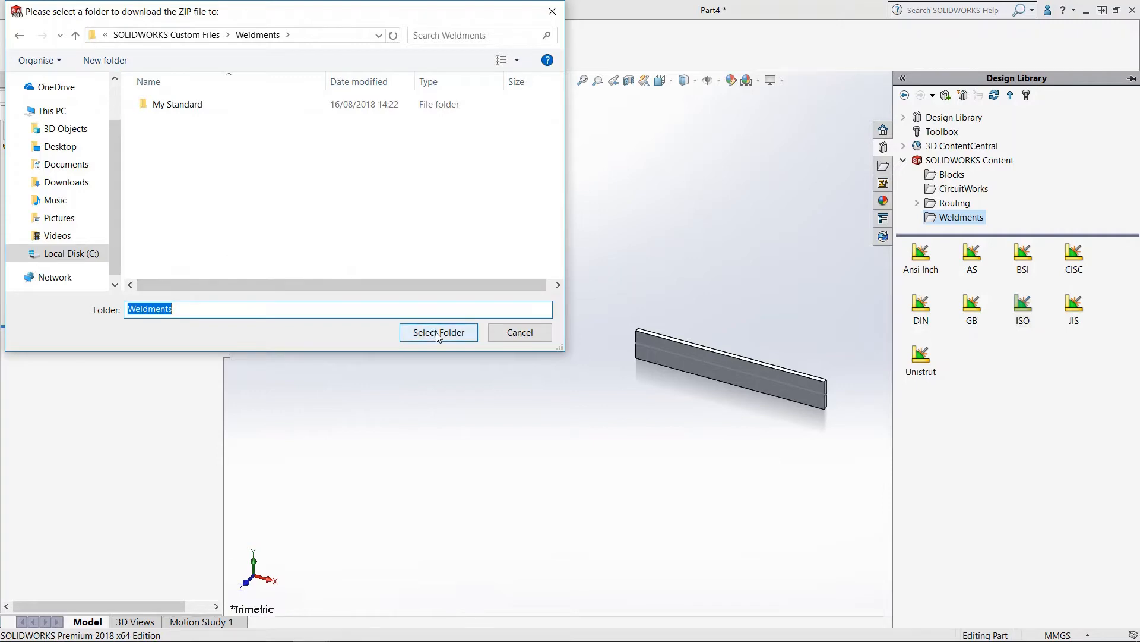
click(436, 332)
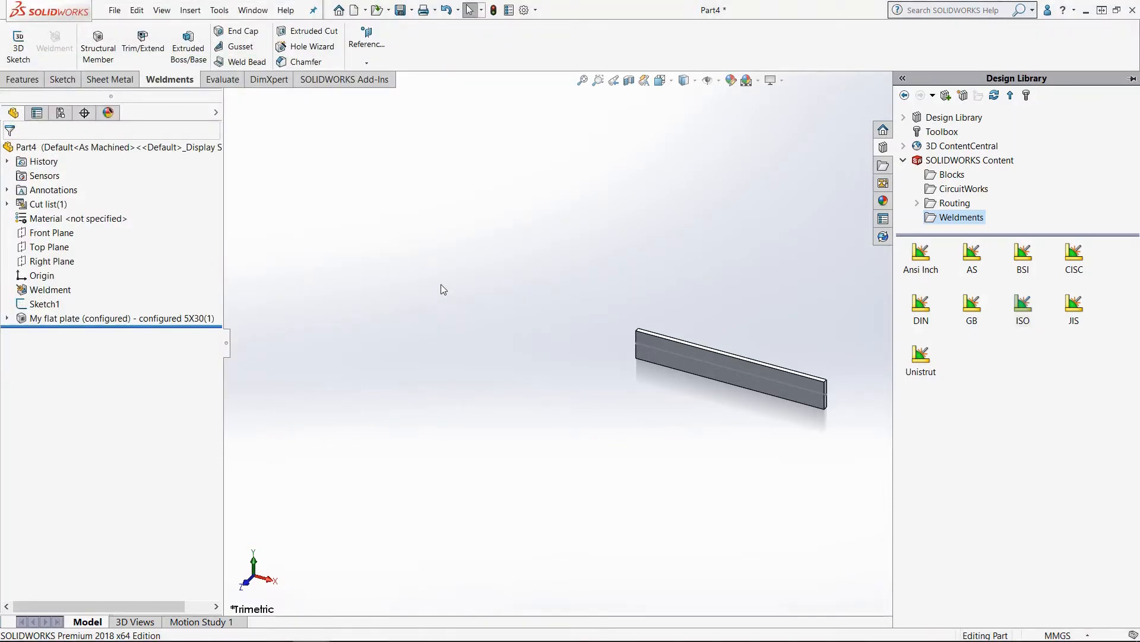
Step: In File Explorer, extract ISO.zip into the C:\SOLIDWORKS Custom Files\Weldments folder
click(385, 627)
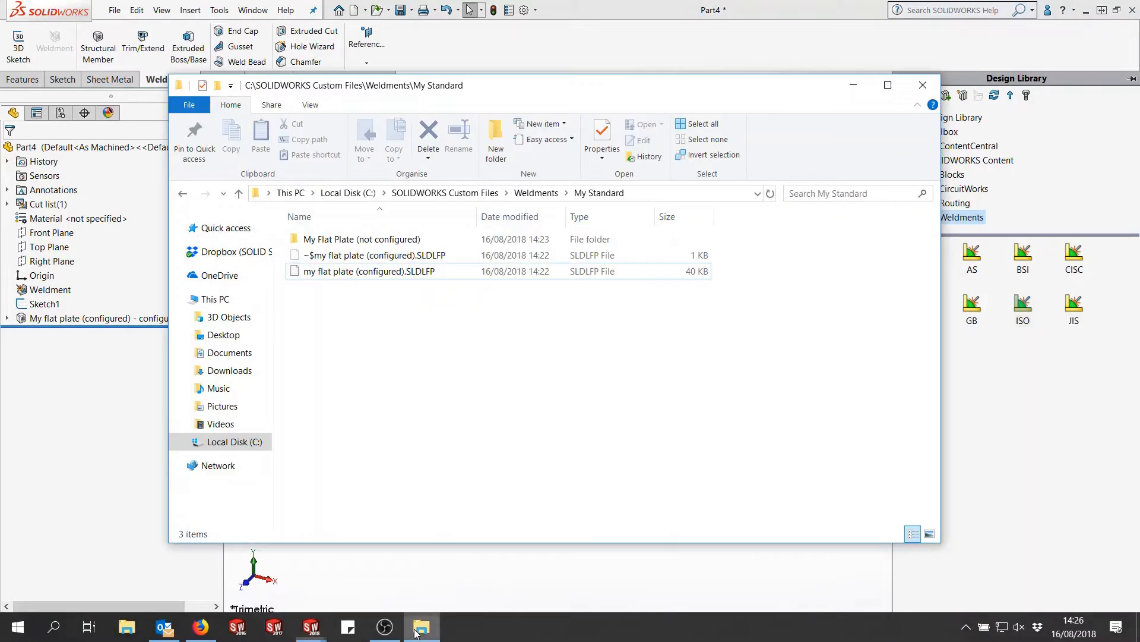
click(532, 193)
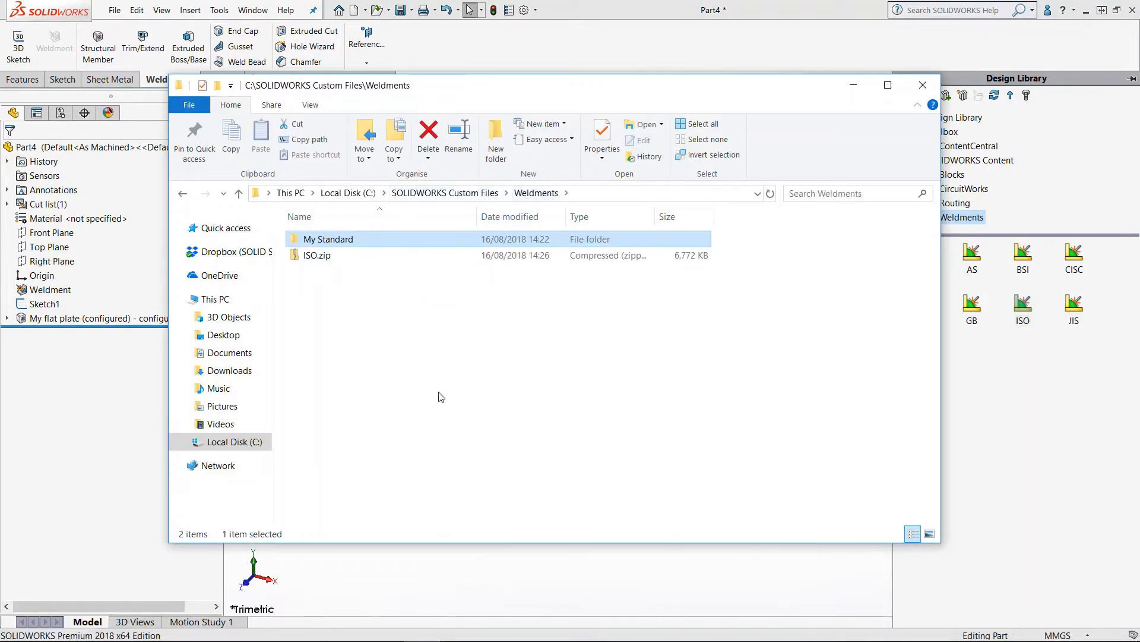
click(328, 261)
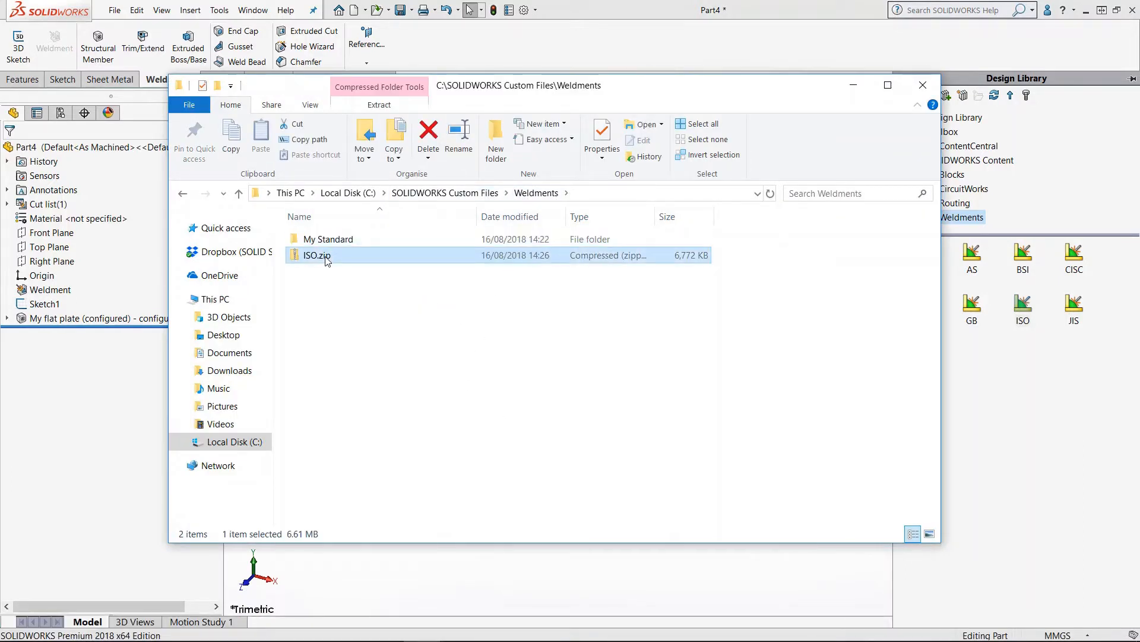
right_click(326, 261)
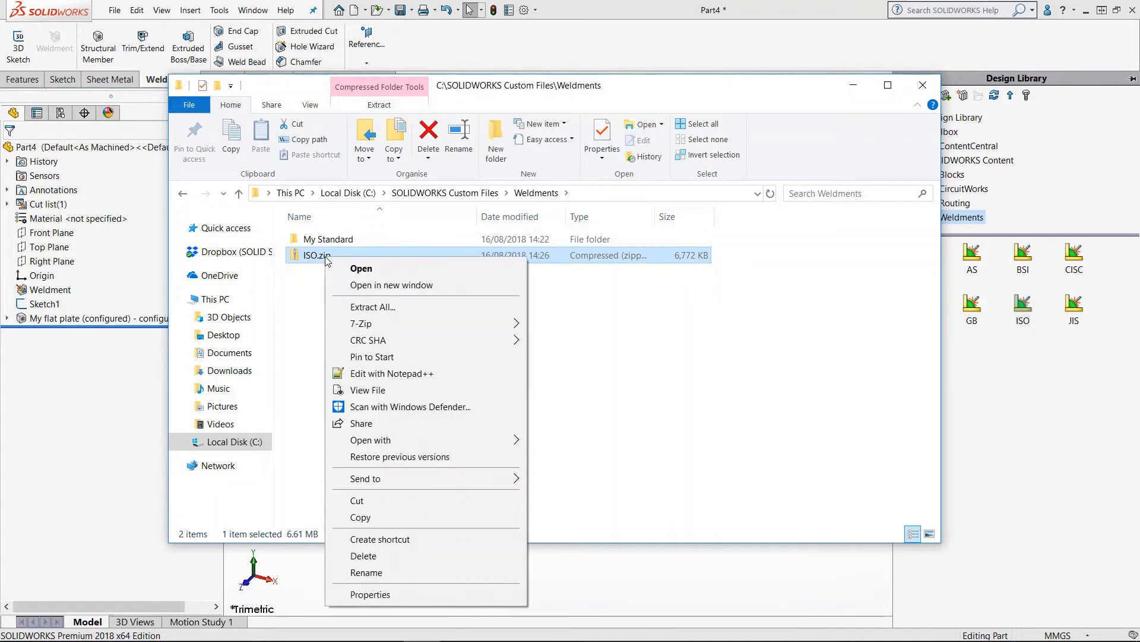
click(401, 308)
click(686, 478)
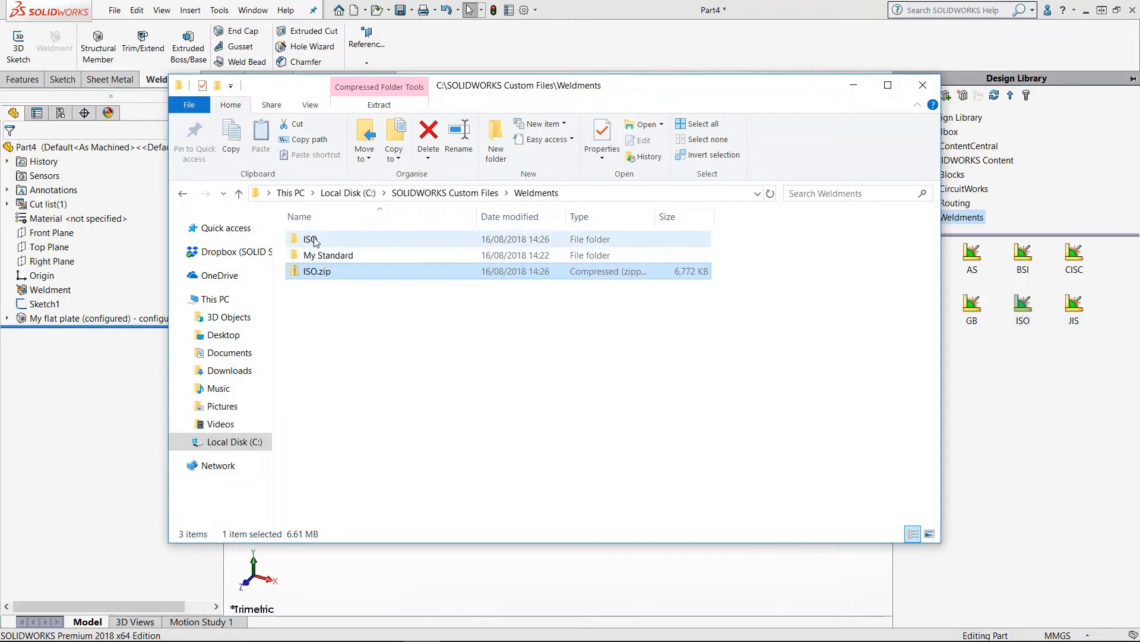
Step: Browse the extracted ISO folders down to the C Channel profile files
mouse_move(333, 241)
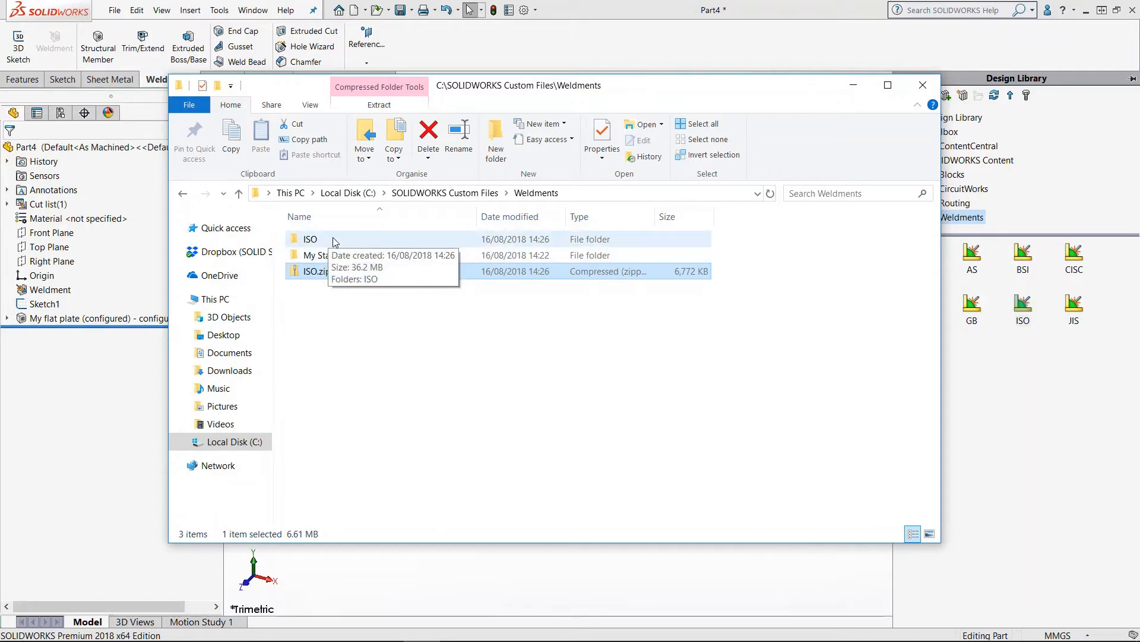
double_click(333, 241)
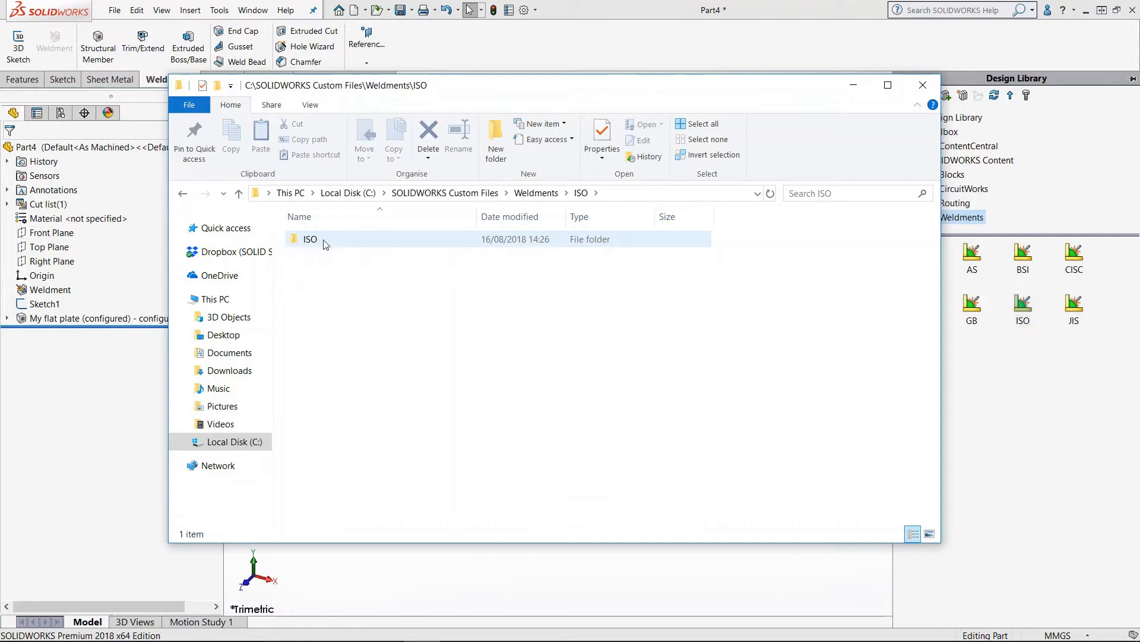
mouse_move(326, 244)
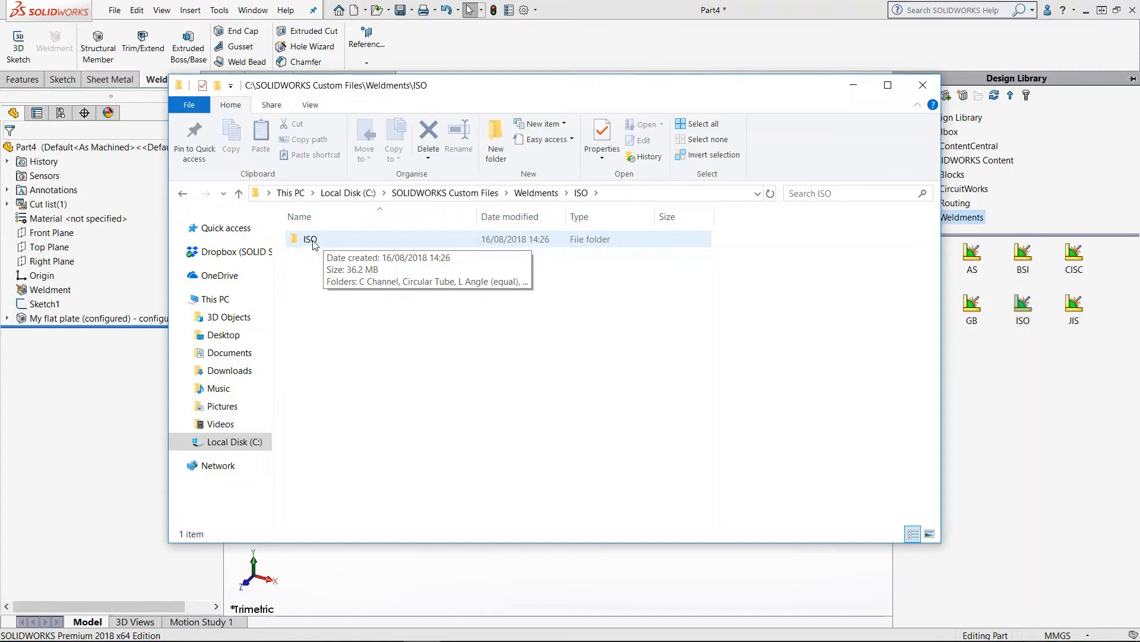
click(313, 245)
double_click(332, 238)
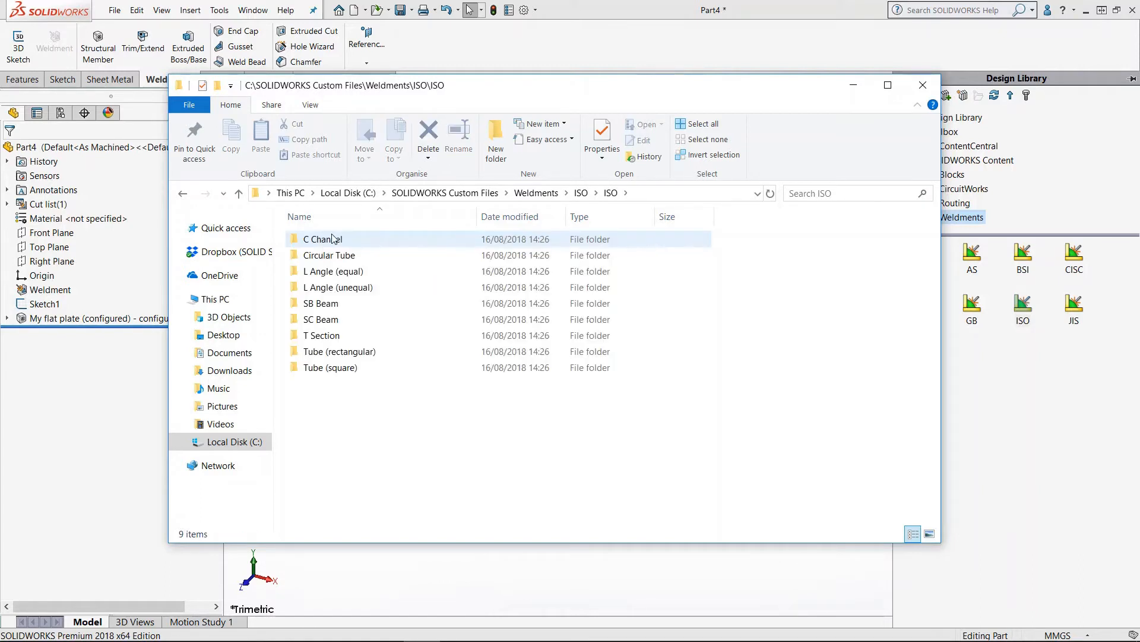
drag(340, 387, 518, 513)
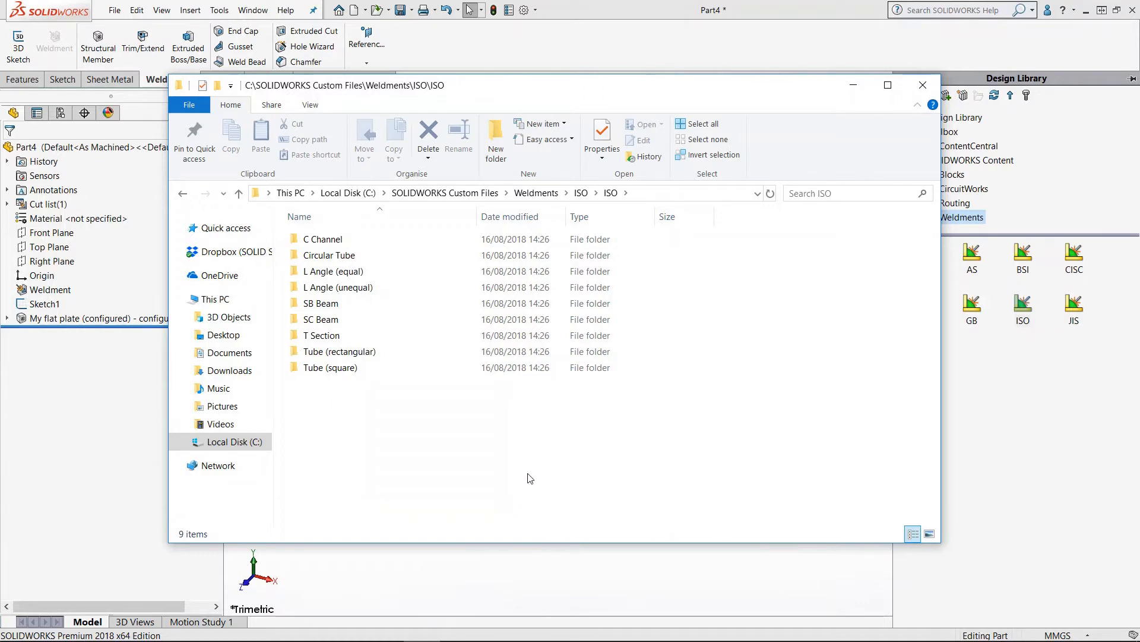
double_click(343, 240)
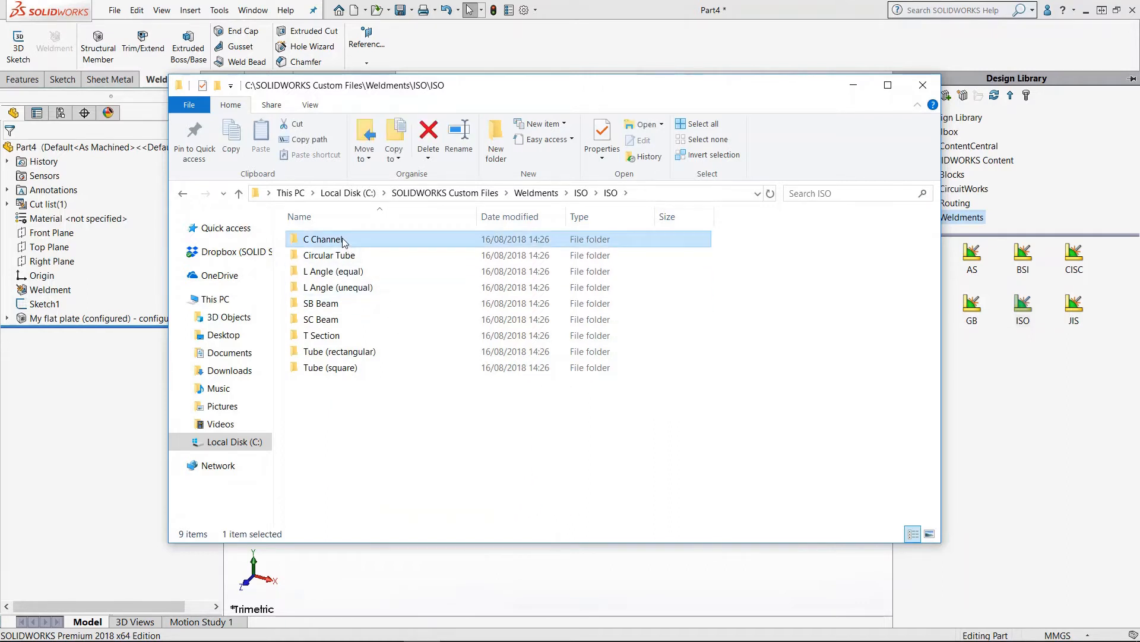
drag(449, 448, 317, 226)
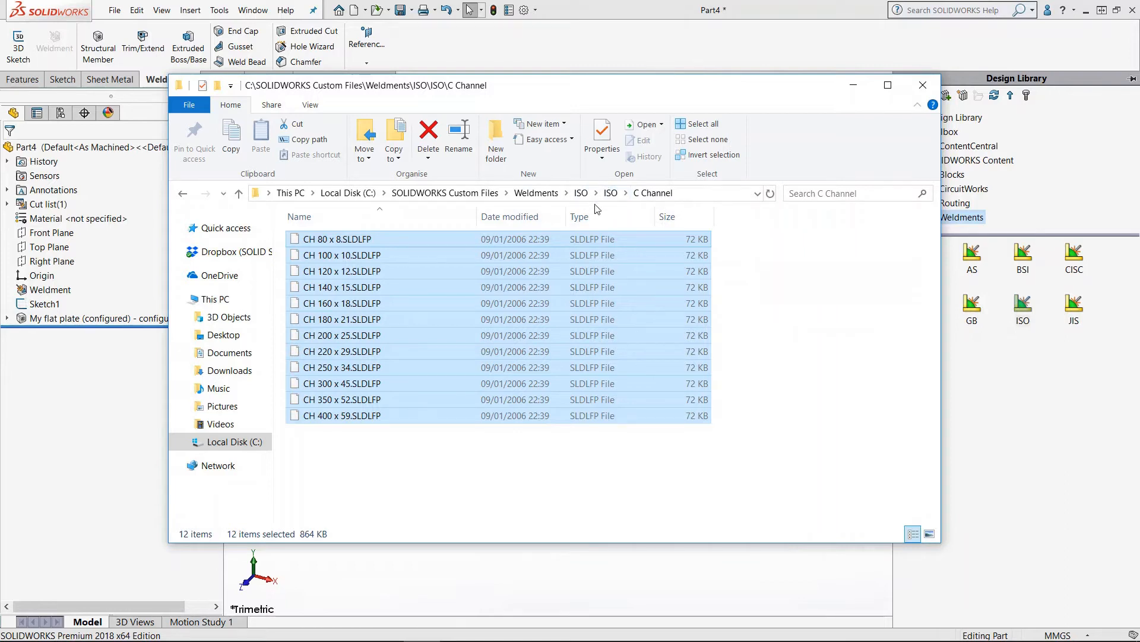
Step: Rename the outer extracted ISO folder to ISOasd and open it
click(537, 193)
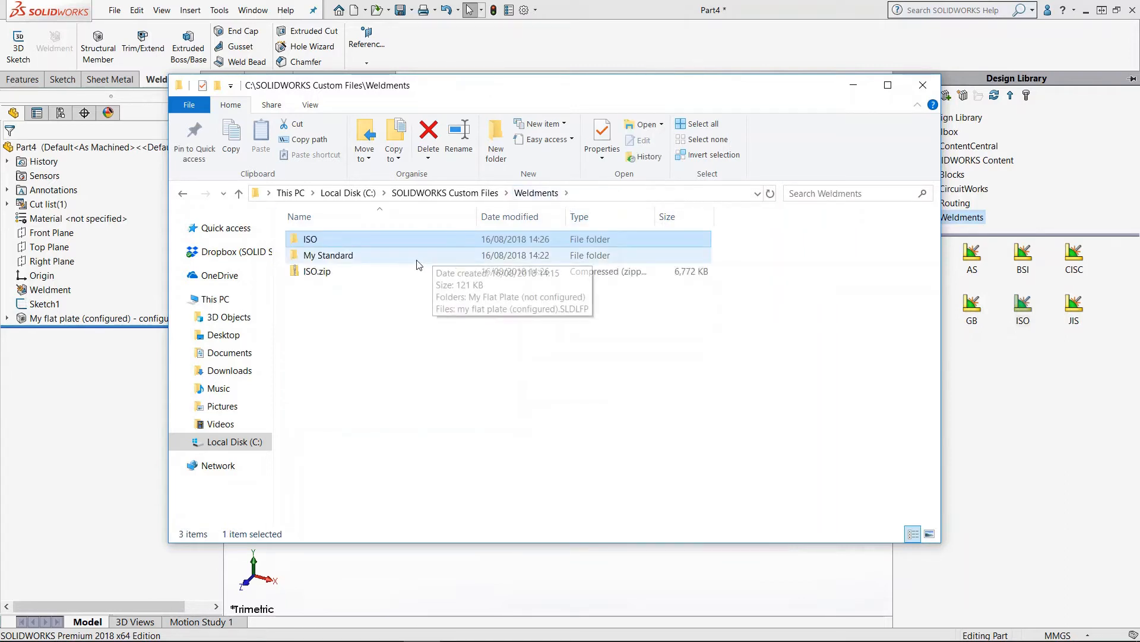
click(332, 240)
click(330, 239)
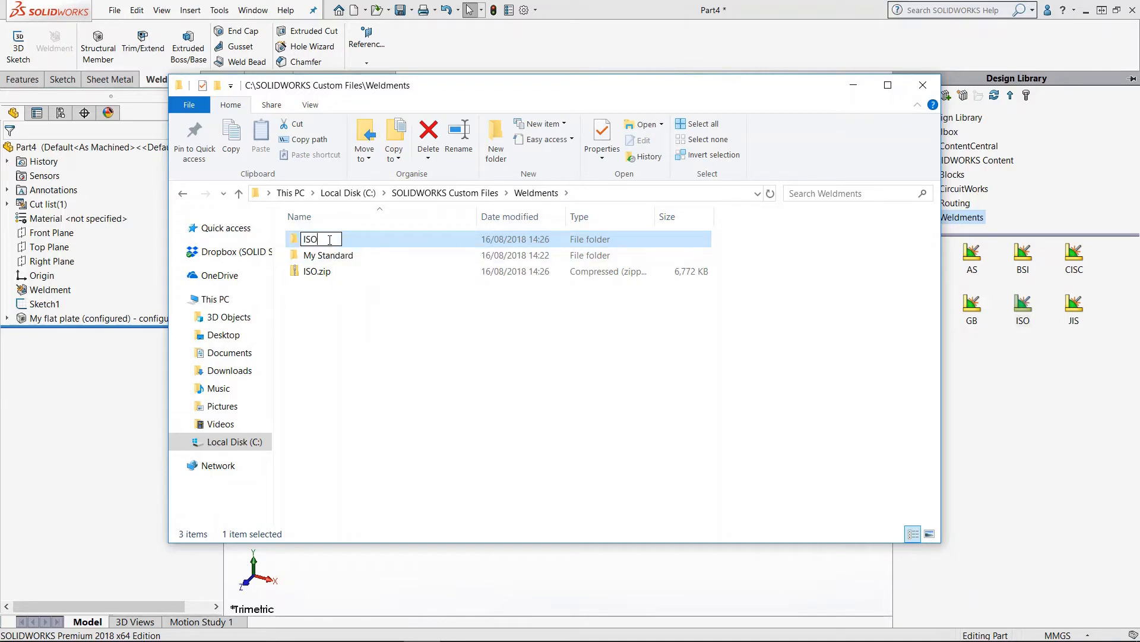
text(asd)
click(362, 248)
double_click(359, 244)
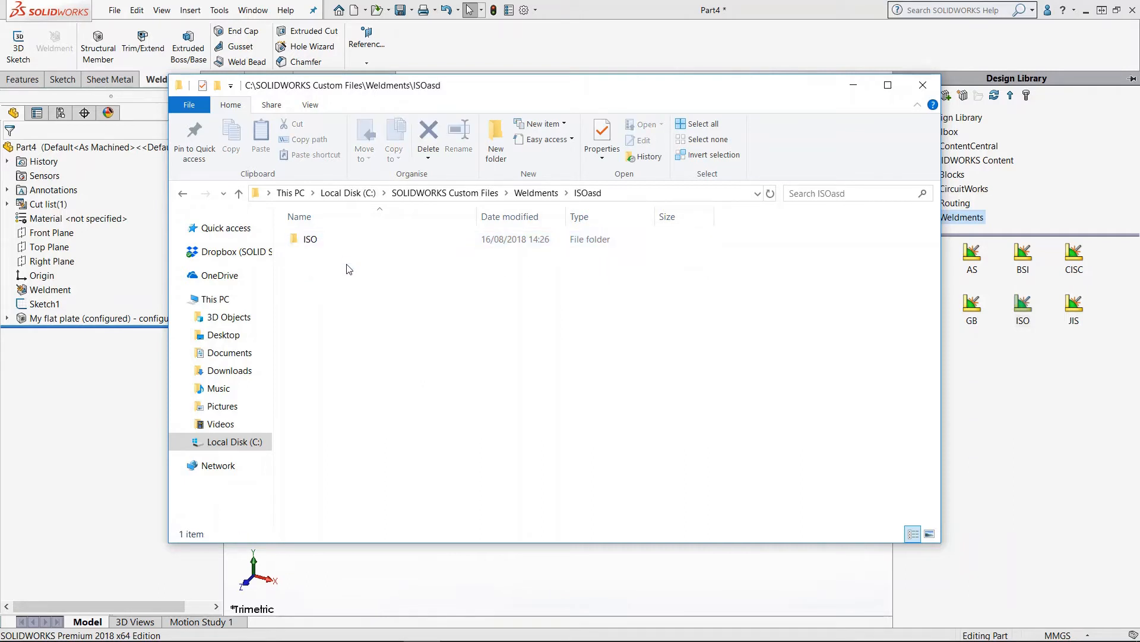
Step: Copy the inner ISO folder and paste it directly into the Weldments folder
click(319, 243)
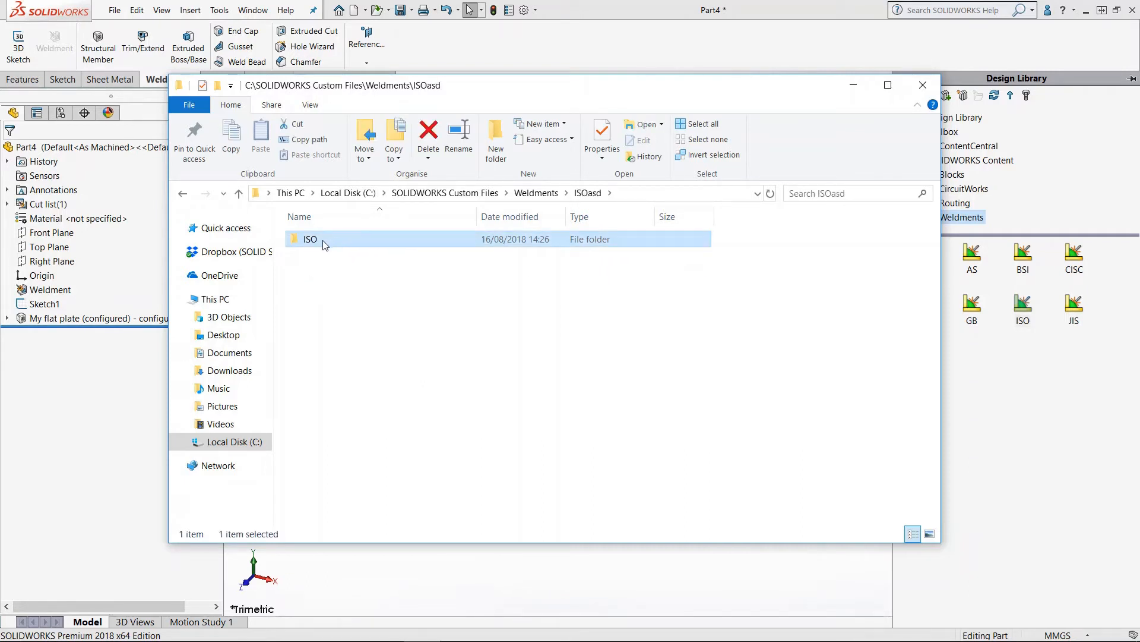
key(ctrl+c)
click(536, 192)
click(428, 364)
key(ctrl+v)
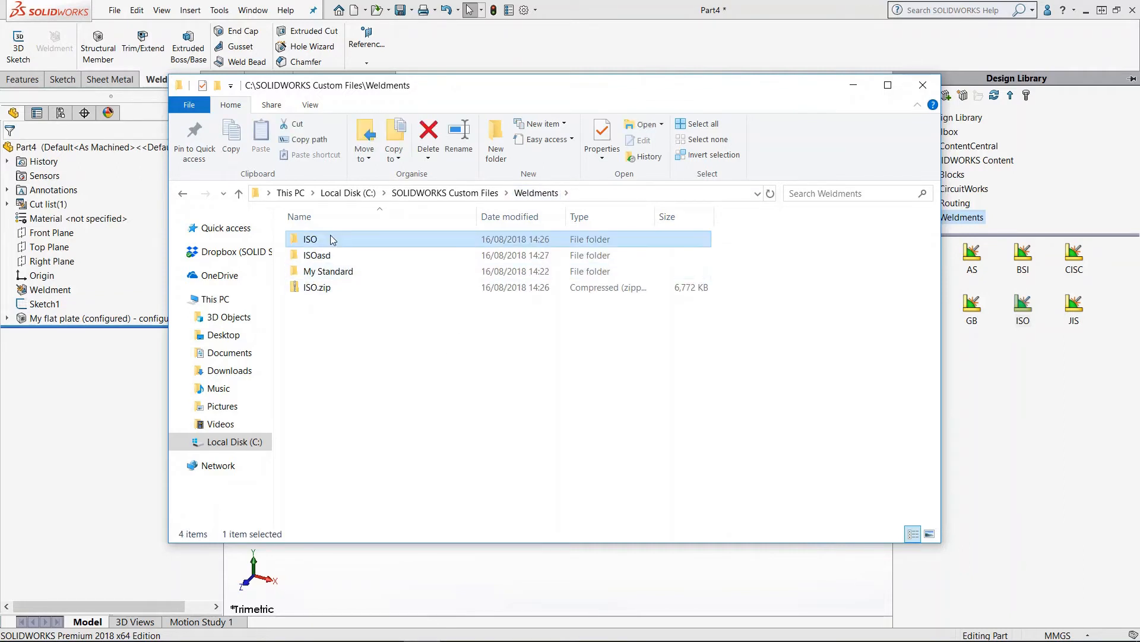
Step: Permanently delete the ISOasd folder
click(365, 260)
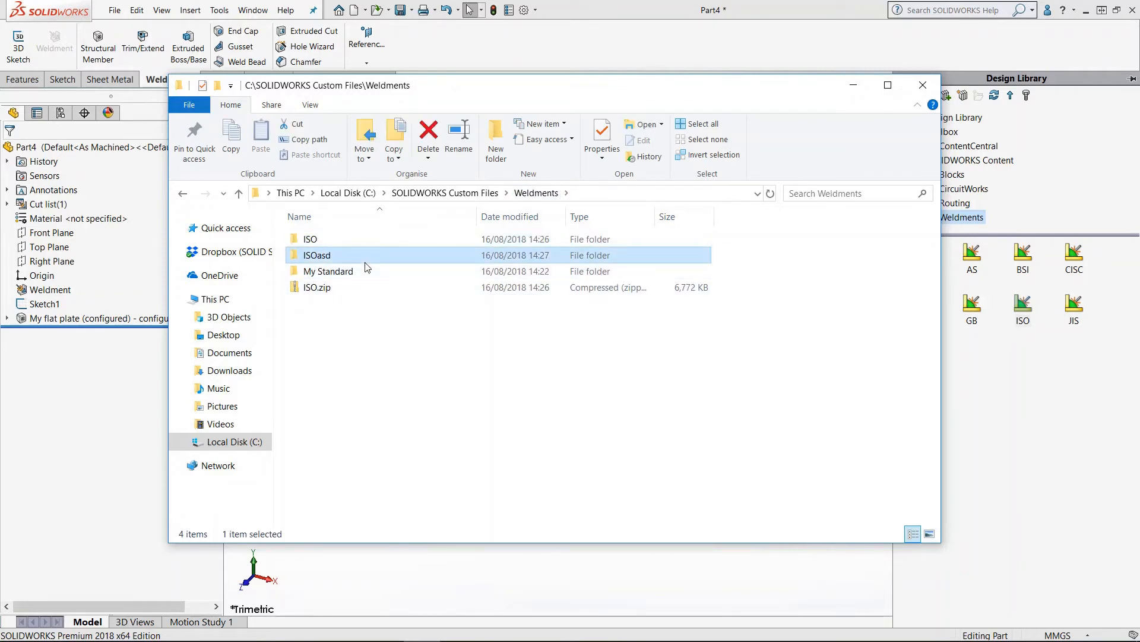
key(shift+Delete)
key(Return)
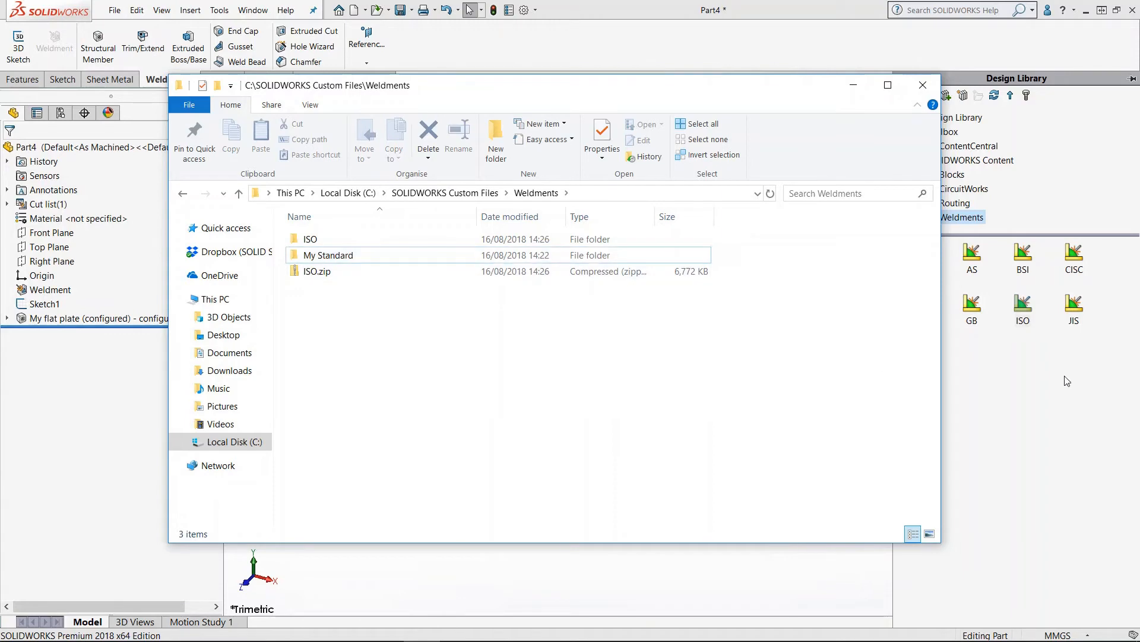
Step: Download the JIS weldment profiles ZIP from the Design Library into the Weldments folder
click(1067, 381)
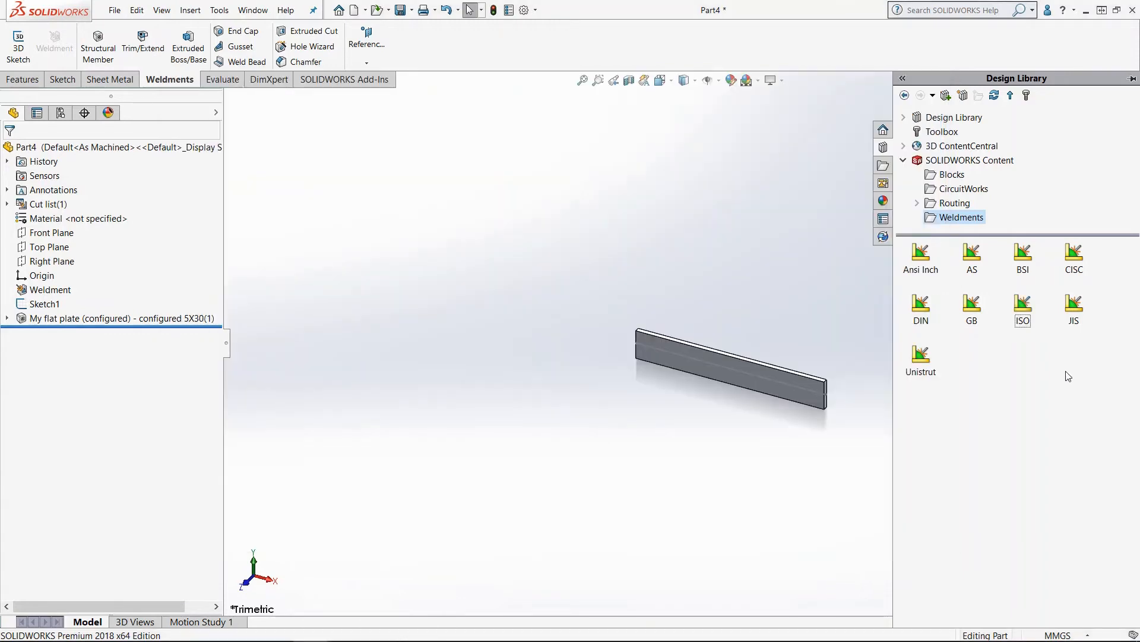
double_click(1075, 306)
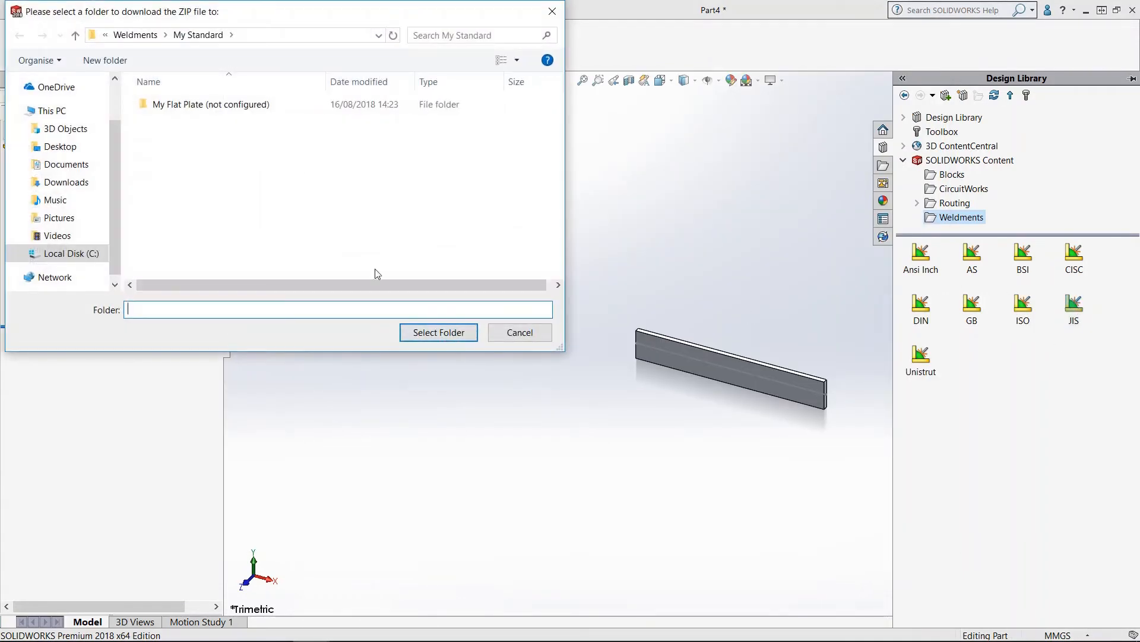
click(154, 36)
click(416, 333)
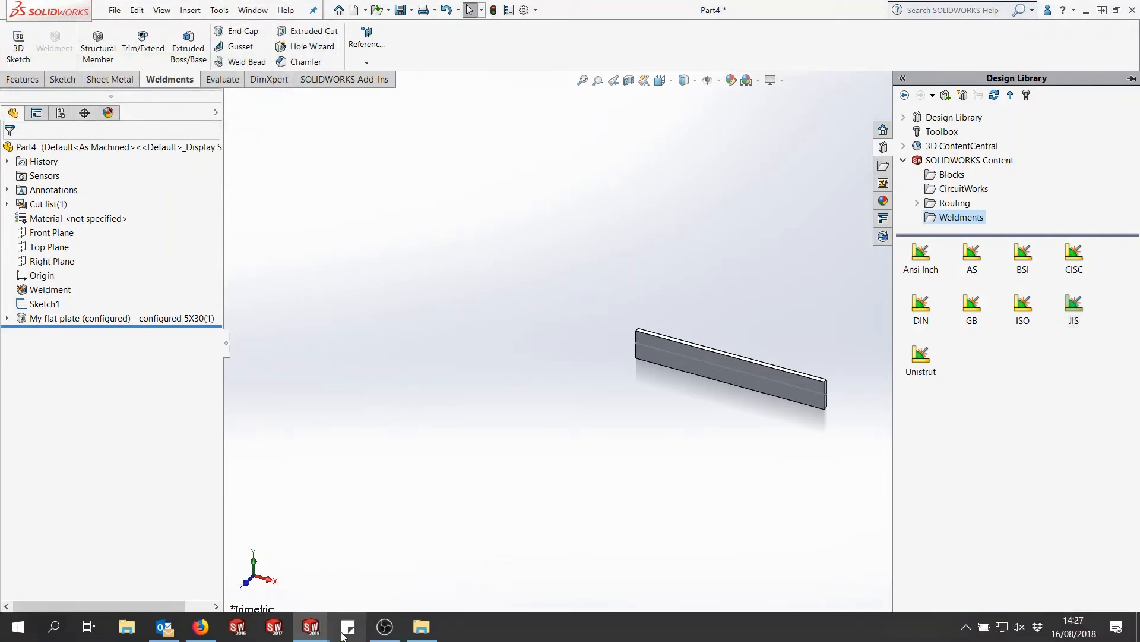
Step: Extract JIS.zip to C:\SOLIDWORKS Custom Files\Weldments\ without an extra JIS subfolder, then open the extracted JIS folder
click(421, 633)
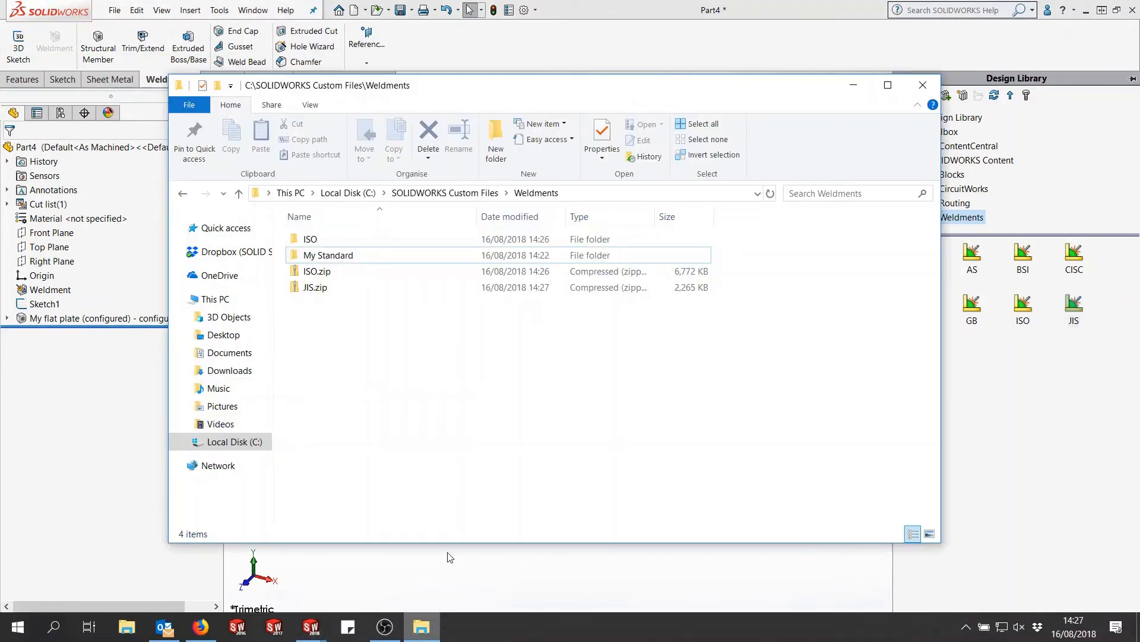
click(315, 288)
right_click(315, 287)
click(395, 336)
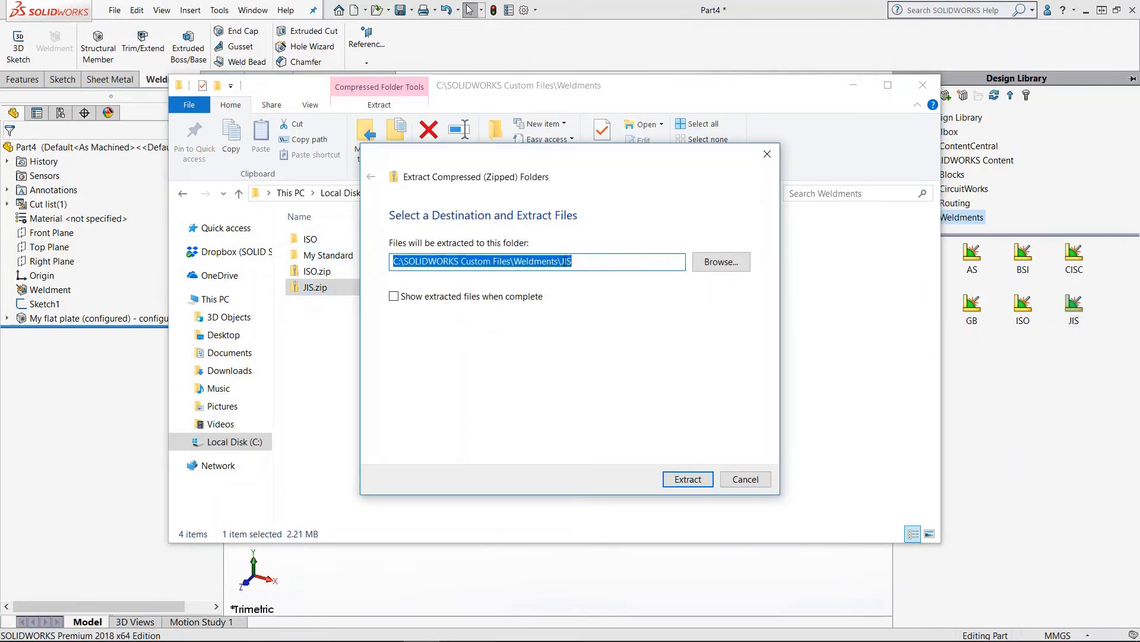
click(598, 266)
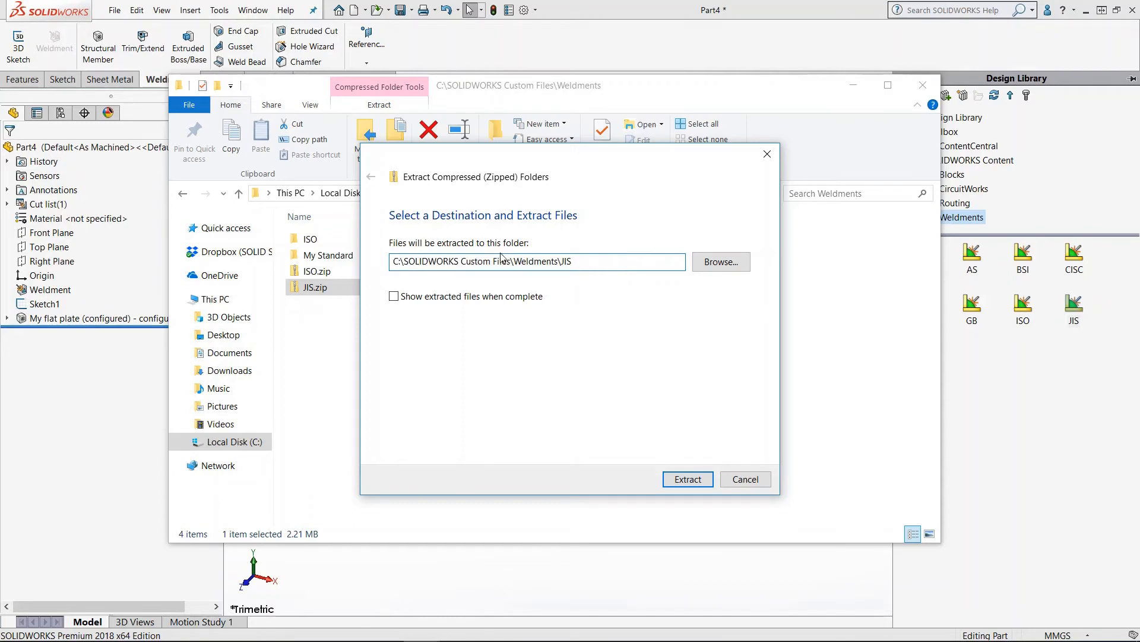
double_click(564, 263)
key(BackSpace)
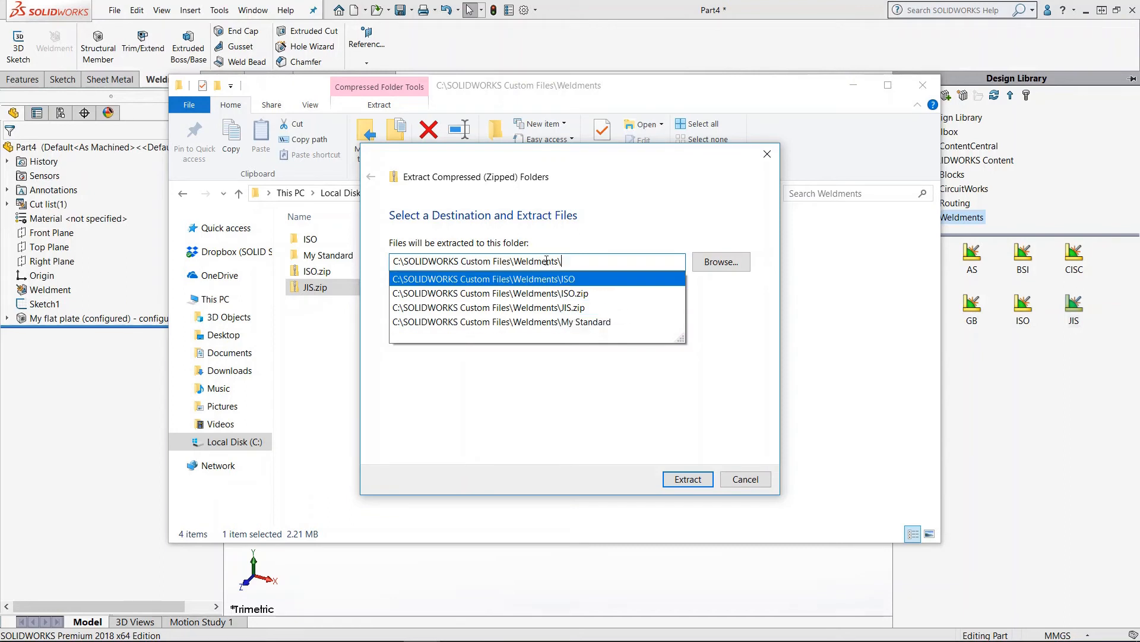
drag(519, 262, 616, 259)
click(616, 260)
click(663, 211)
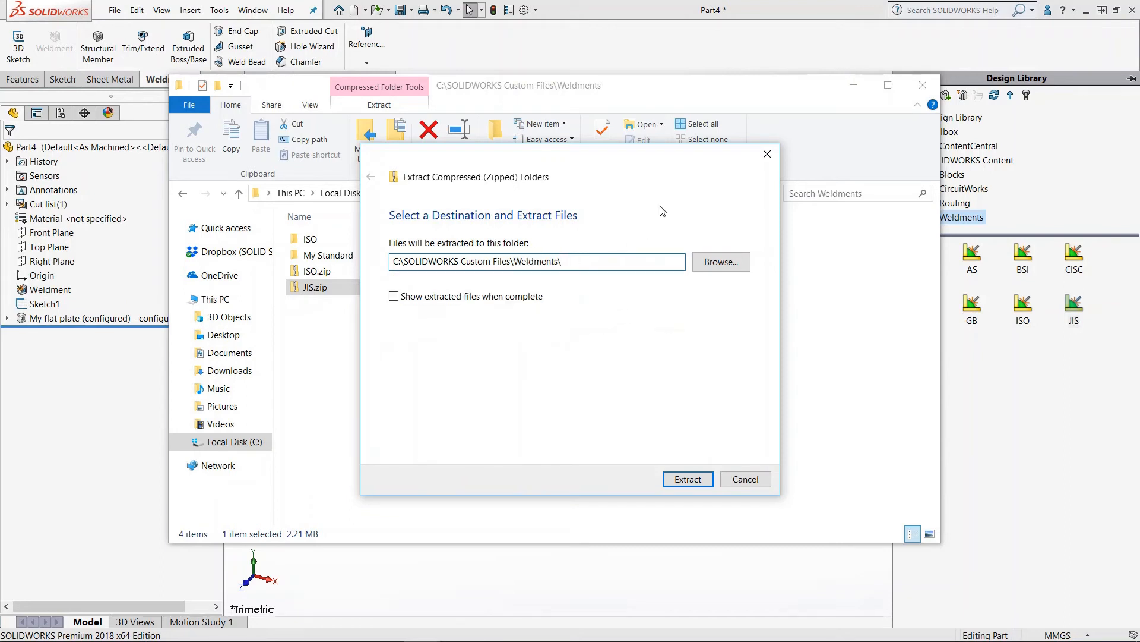
click(689, 479)
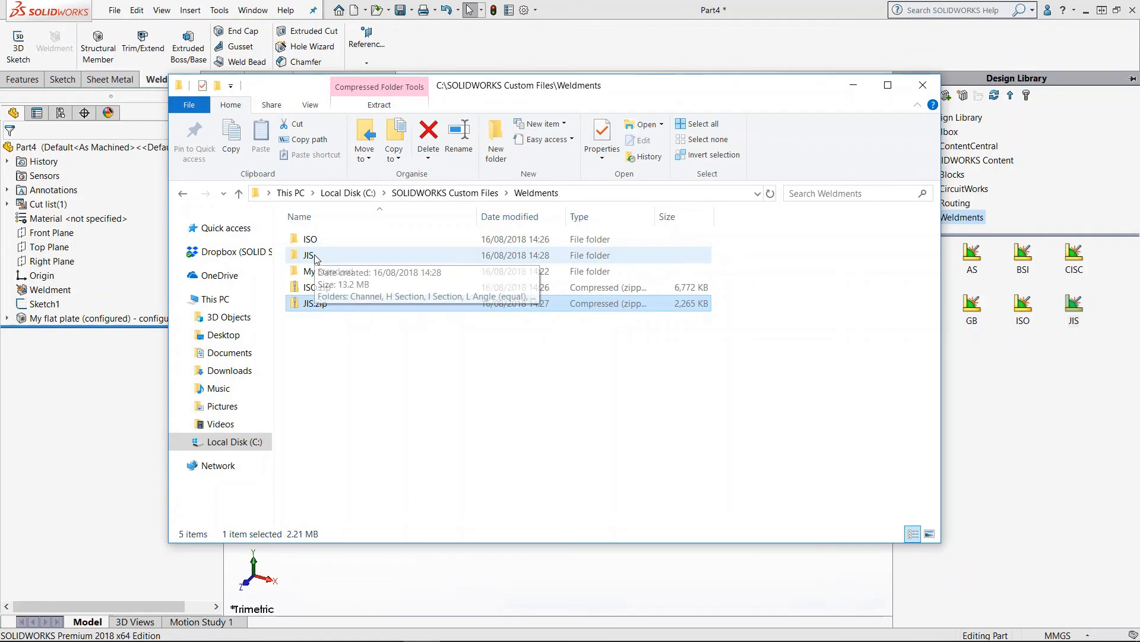
double_click(325, 257)
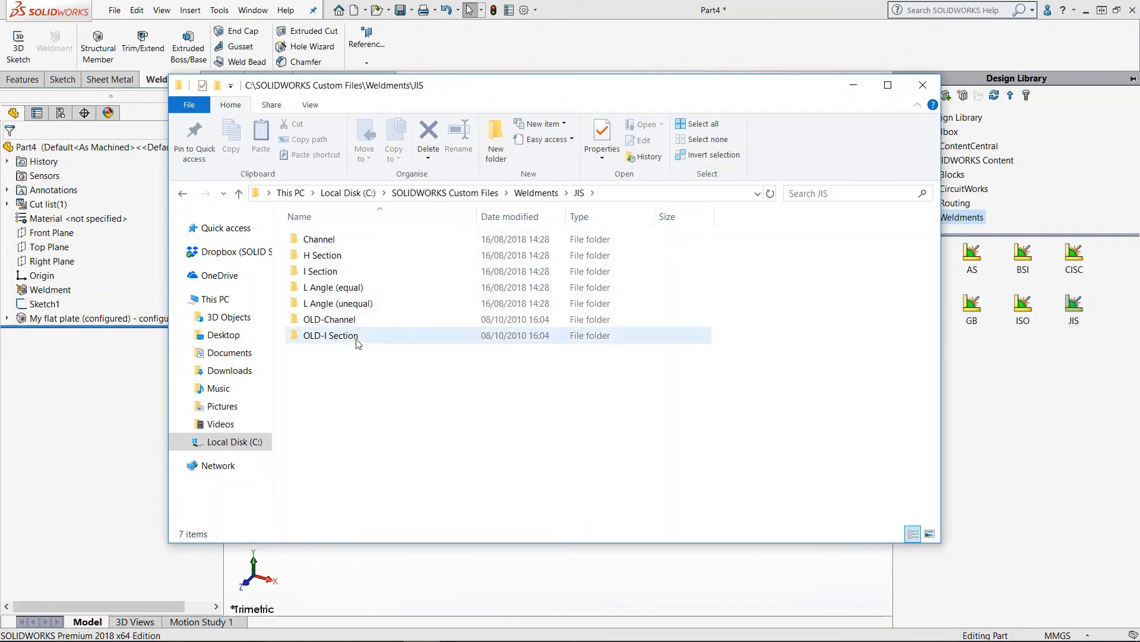
Step: Go back up to the Weldments folder and close the file browser window
click(536, 193)
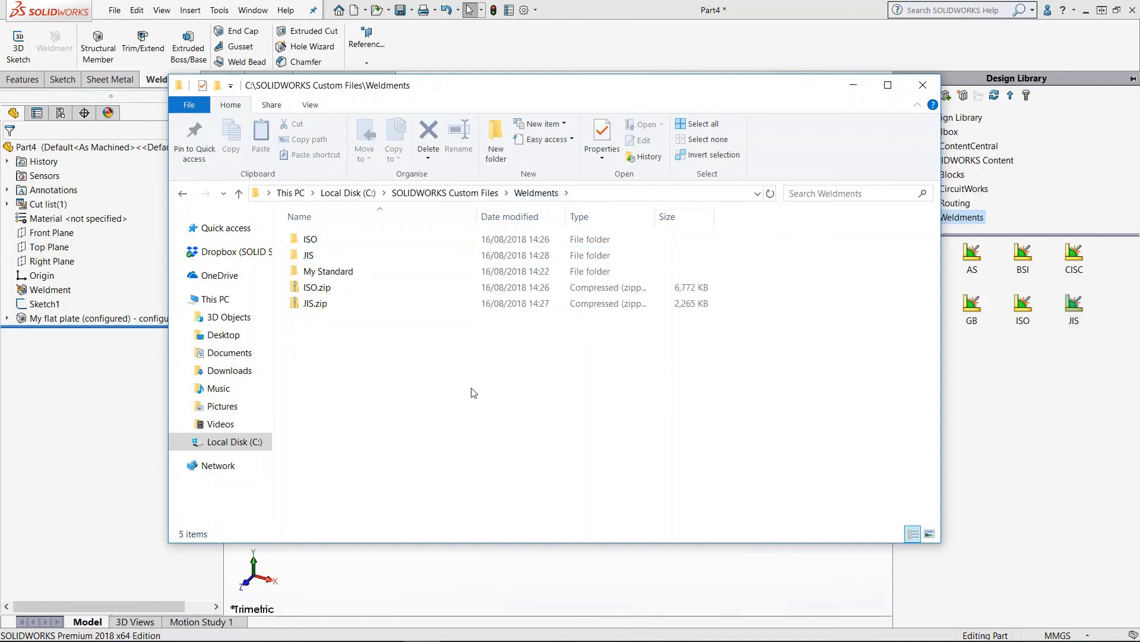
click(575, 47)
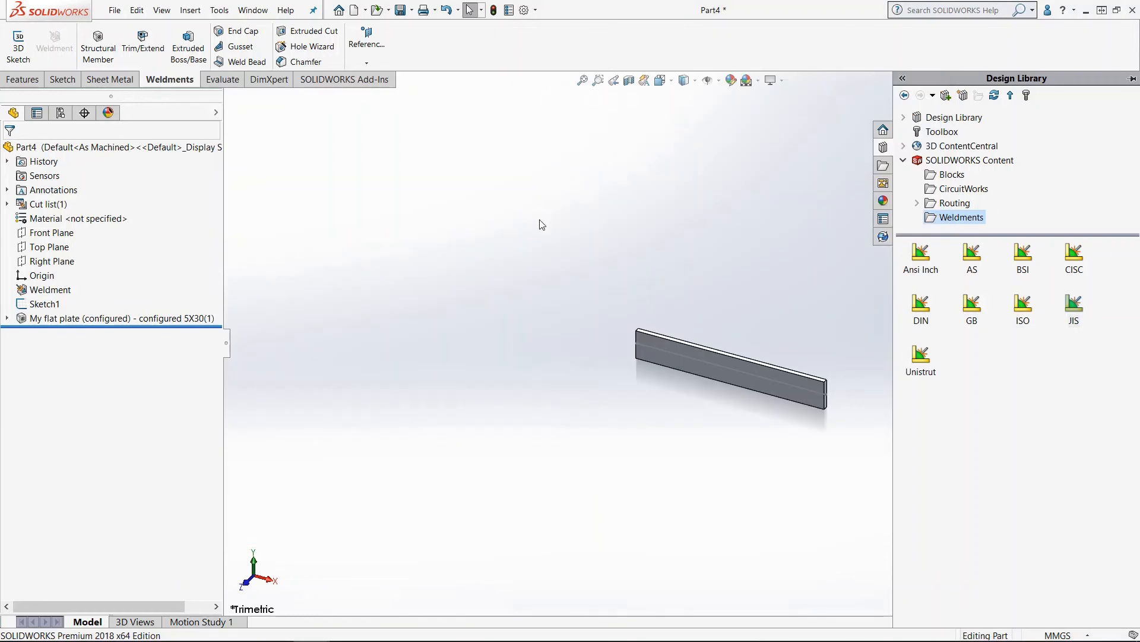
Step: Edit the flat plate structural member to use the JIS standard L Angle (equal) profile in size 80 x 80 x 6
right_click(156, 318)
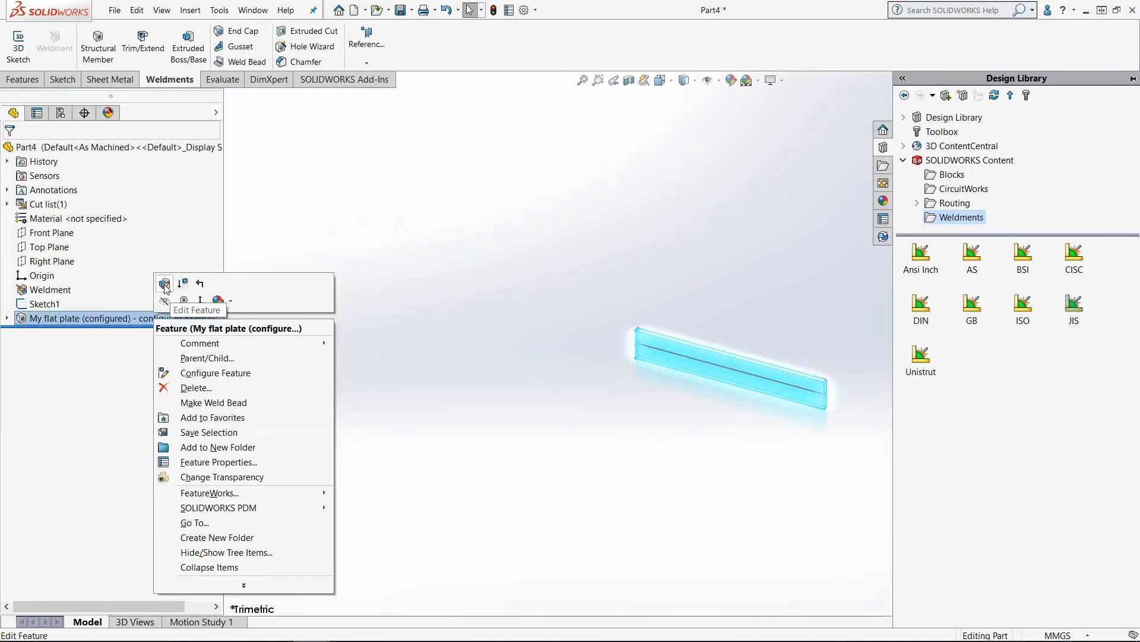
click(164, 283)
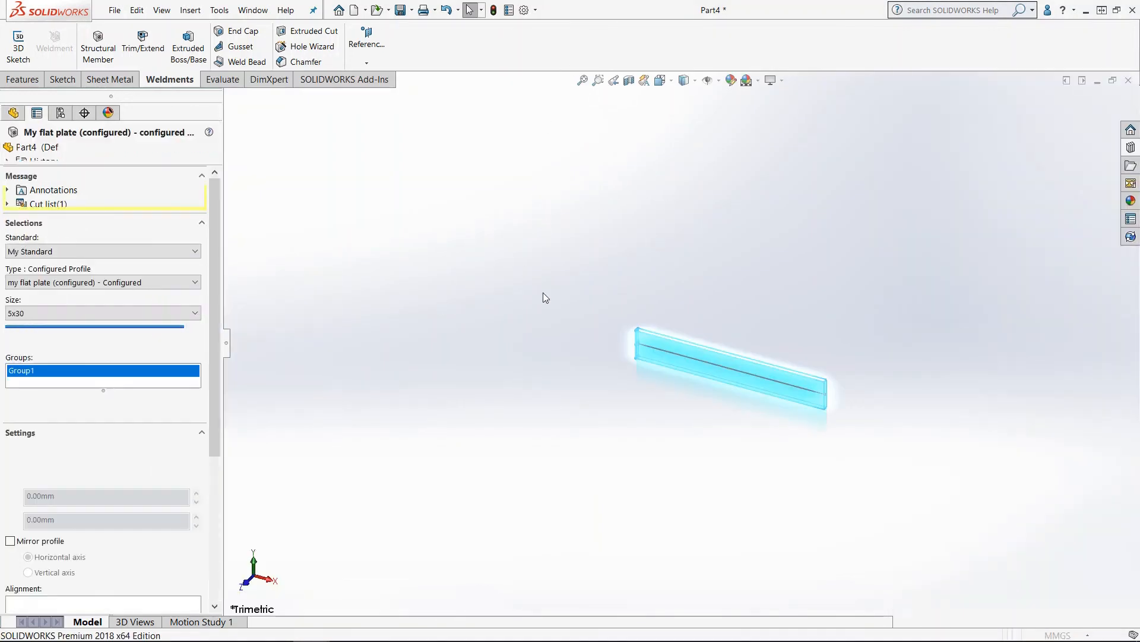
click(99, 284)
click(99, 284)
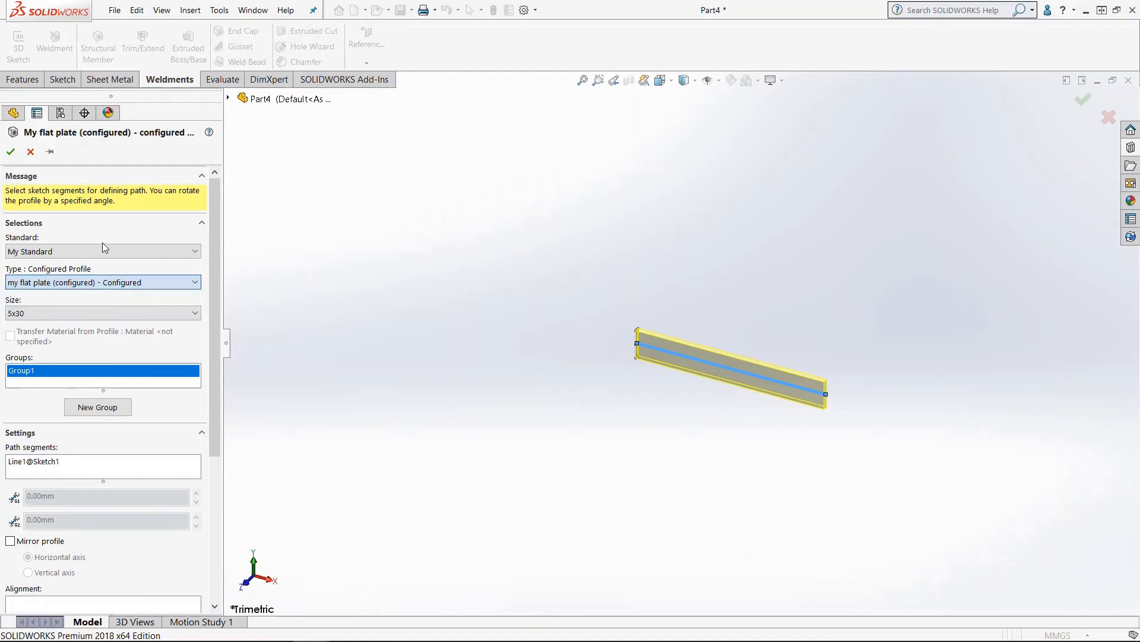
click(53, 252)
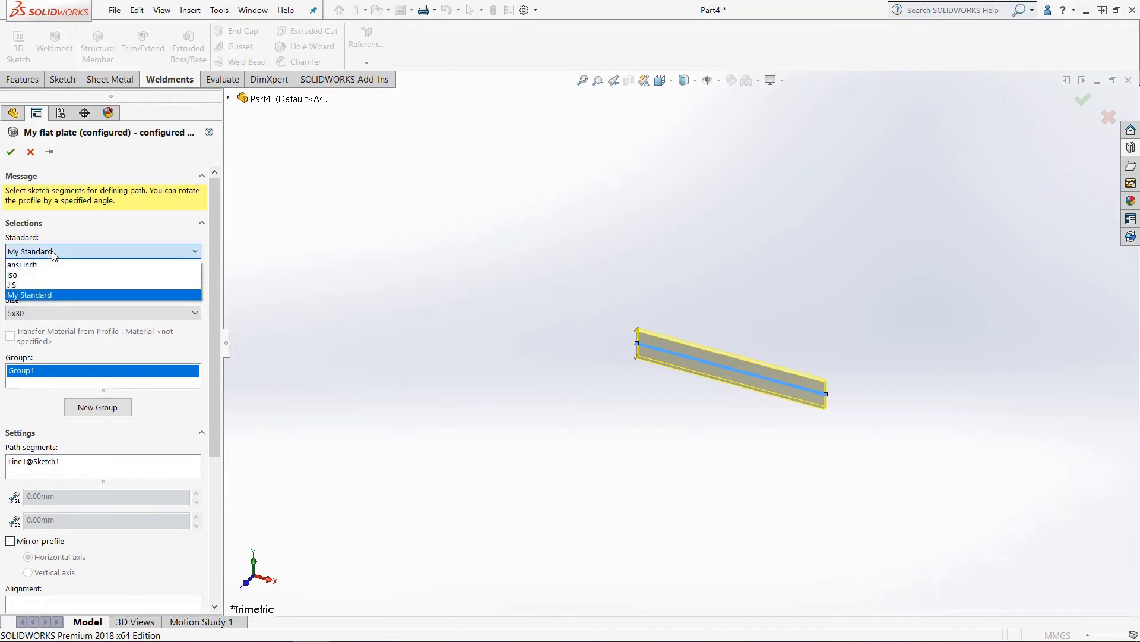
click(26, 285)
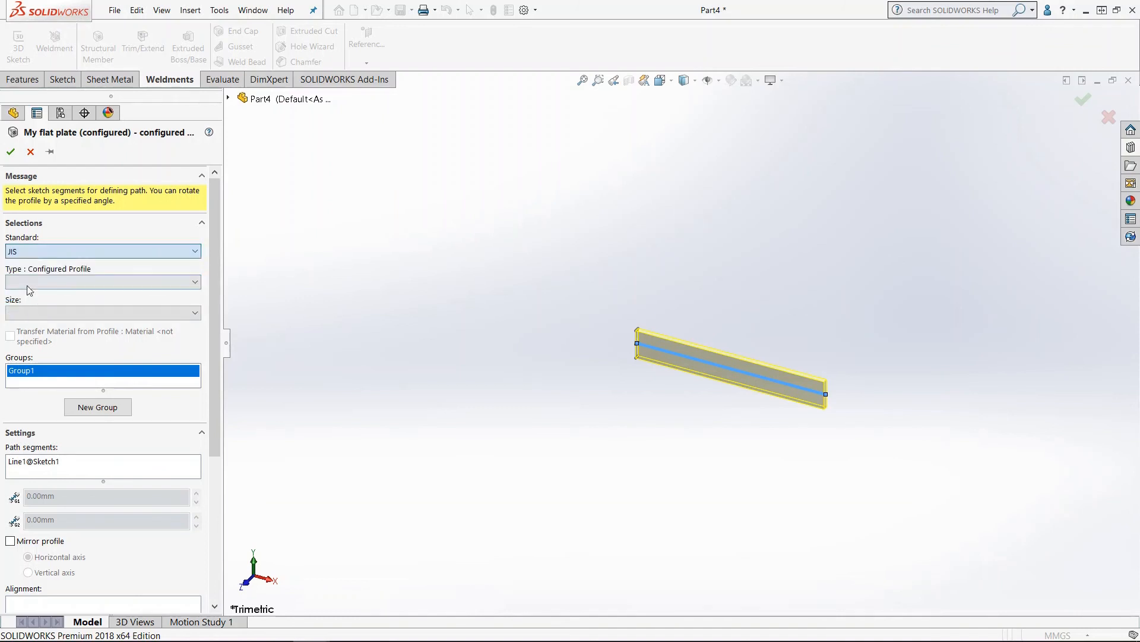
click(71, 285)
click(61, 299)
click(101, 313)
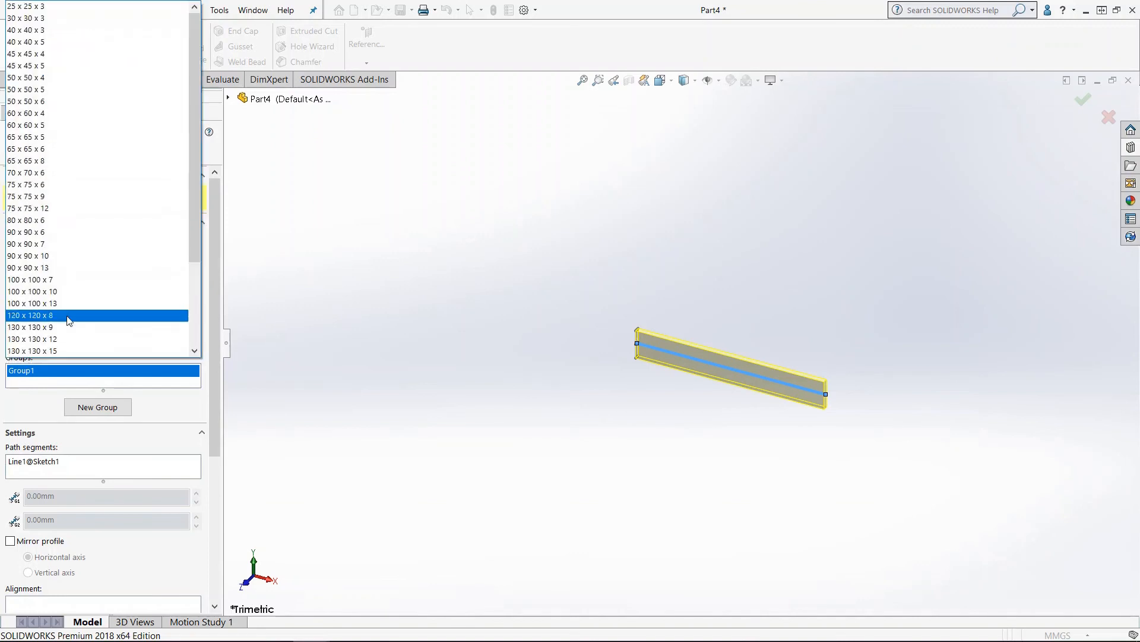
click(93, 220)
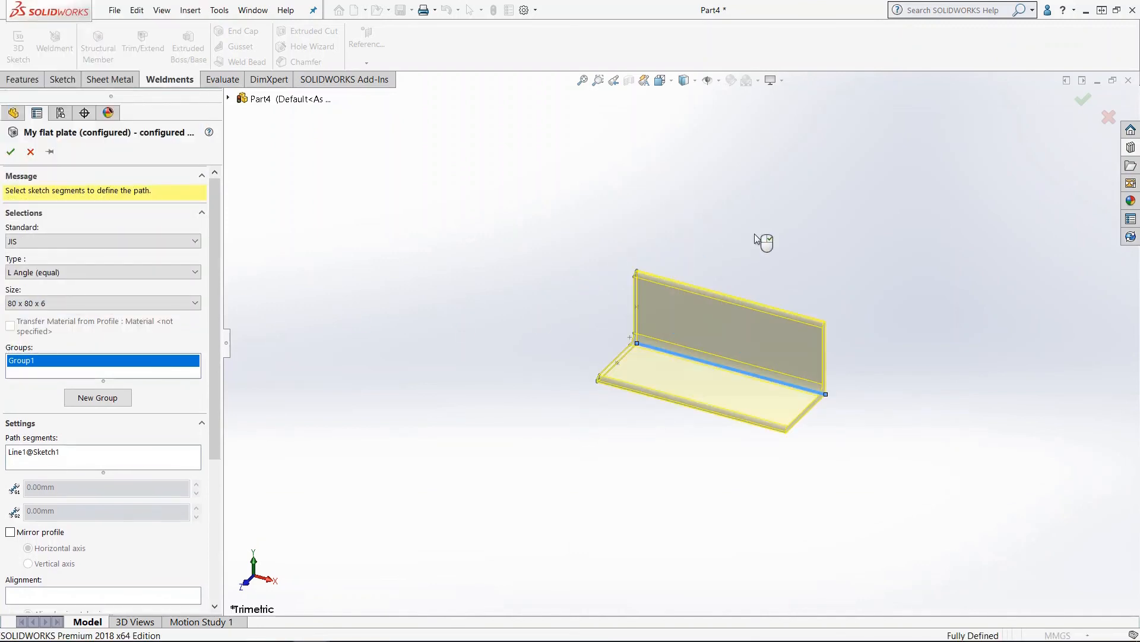
click(16, 154)
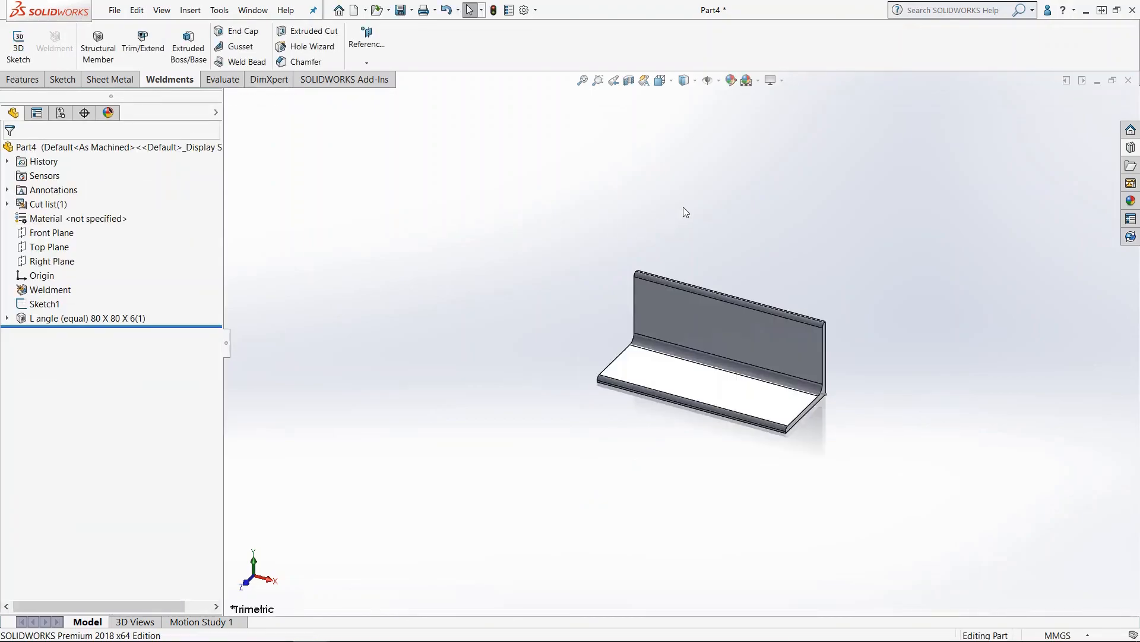